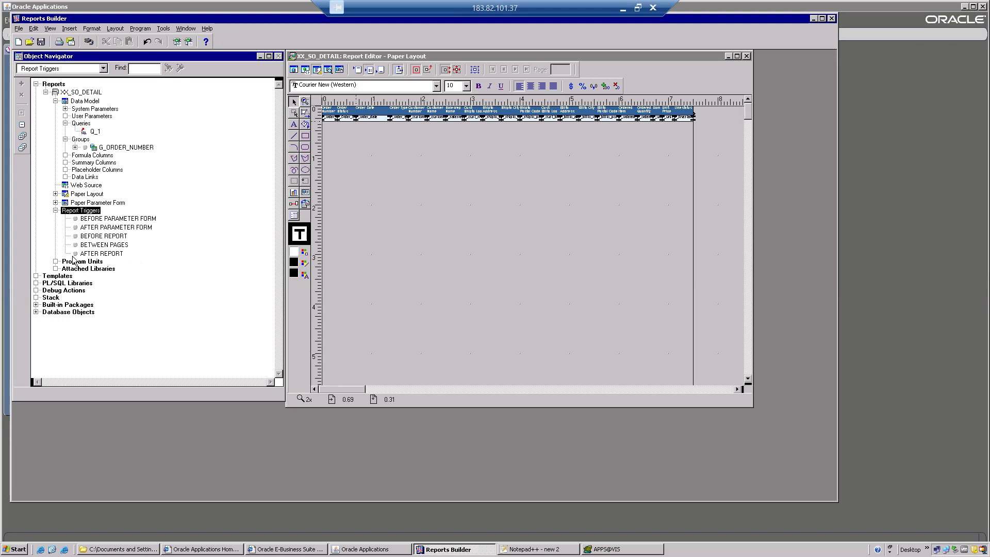
# Compile the XX_SO_DETAIL report and save it in the batch 104 folder as XX_SO_DETAIL.rdf with the All Files type.
pyautogui.hotkey('ctrl', 'shift', 'k')
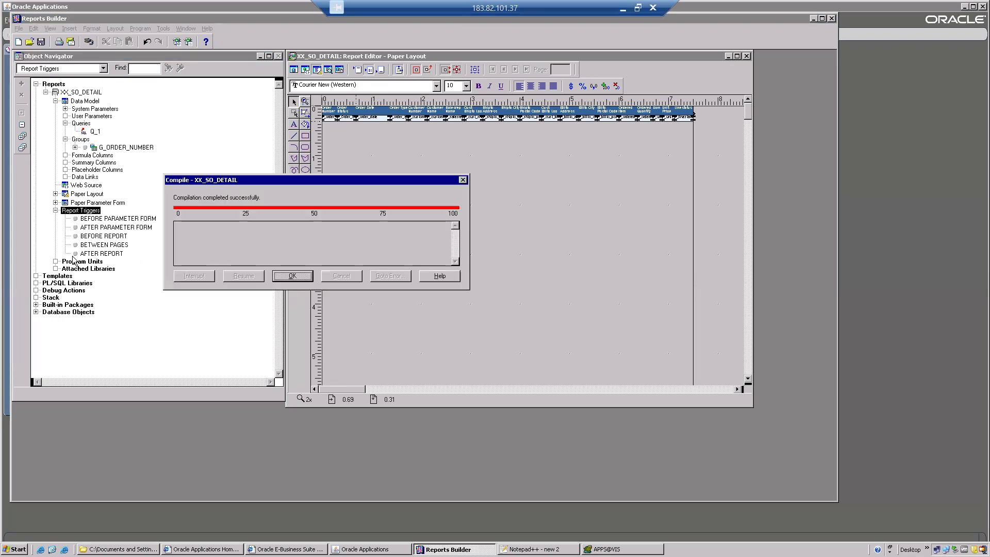
pyautogui.click(285, 279)
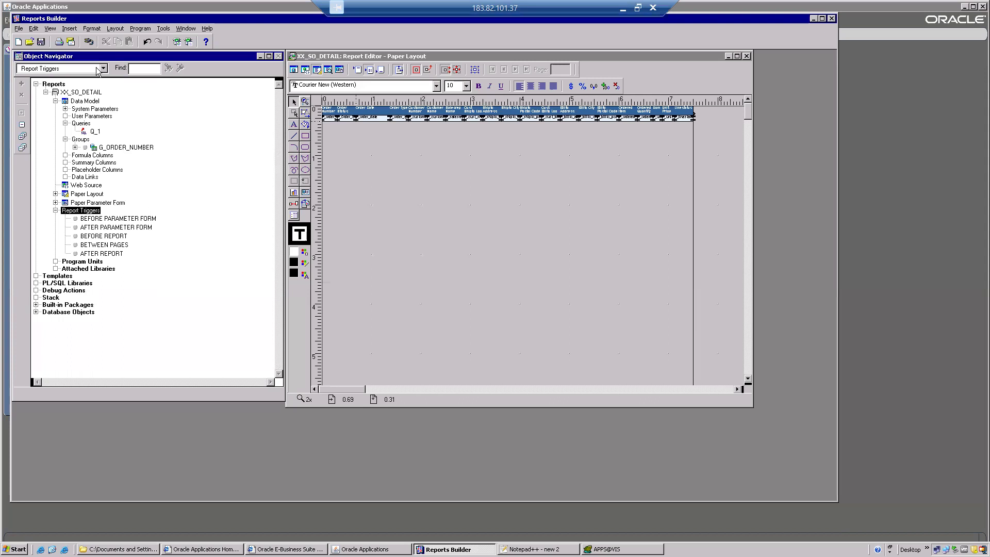
pyautogui.click(20, 29)
pyautogui.click(35, 78)
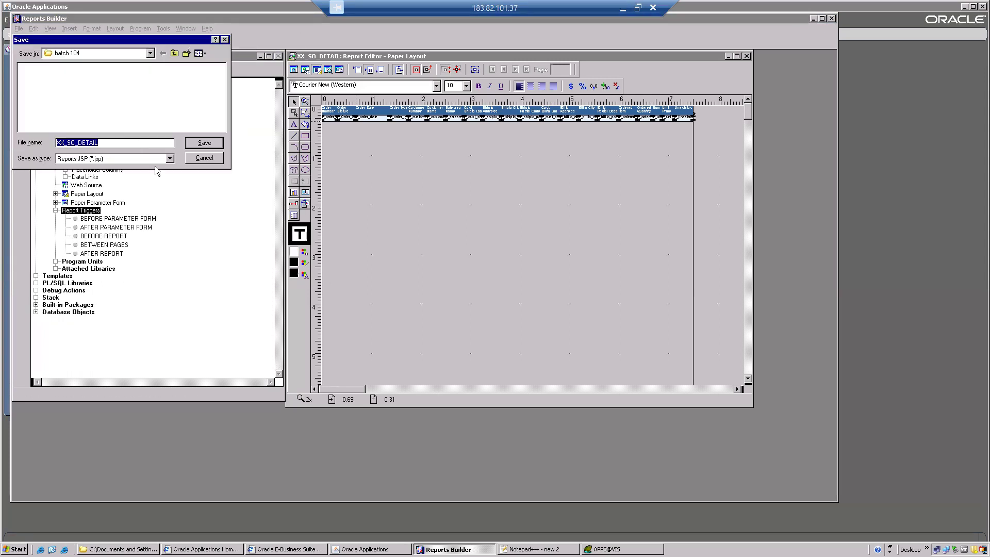
pyautogui.click(115, 160)
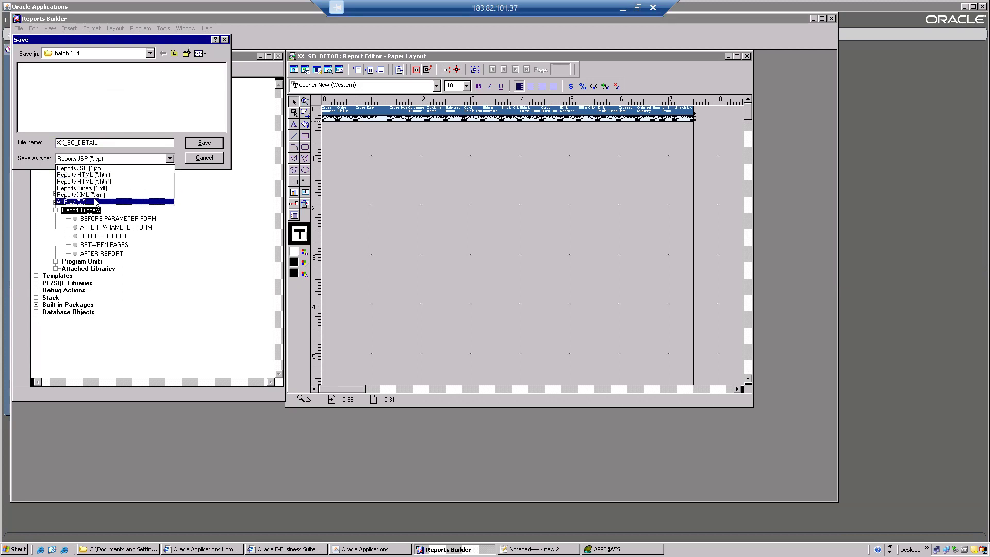
pyautogui.click(94, 202)
pyautogui.click(103, 143)
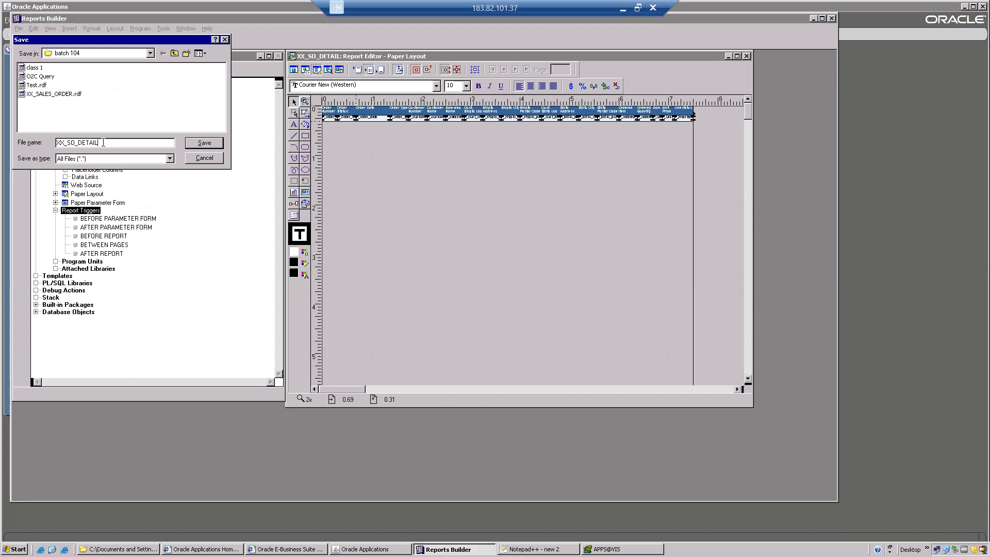
pyautogui.write('.rdf')
pyautogui.press('Return')
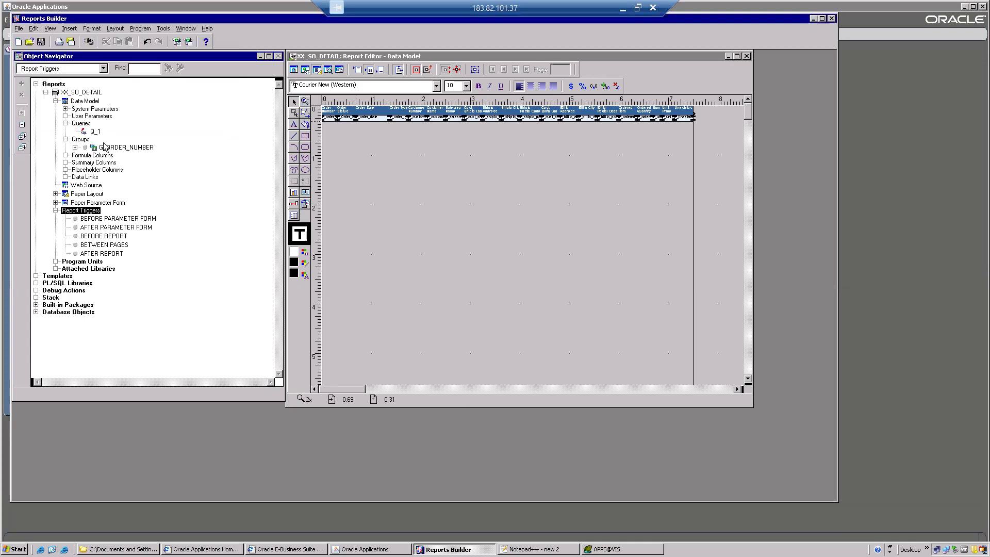
pyautogui.click(19, 29)
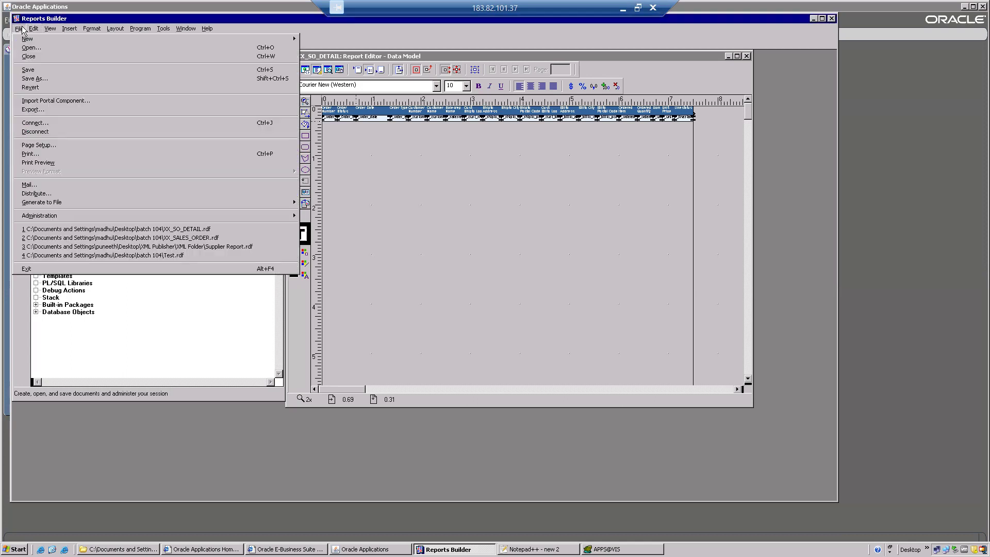
pyautogui.click(32, 71)
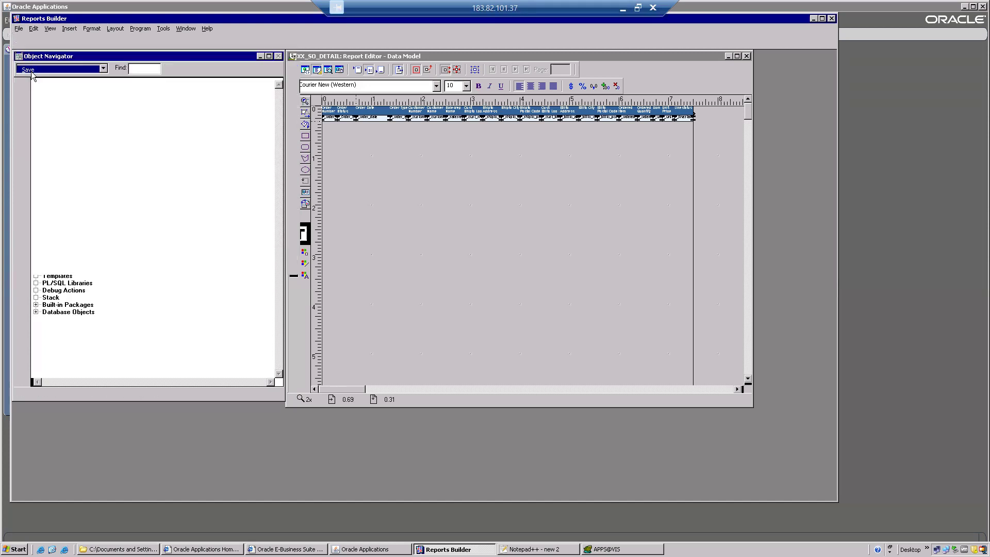
# Launch WinSCP from the desktop and log in to the stored apps.12c.com session.
pyautogui.press('super+d')
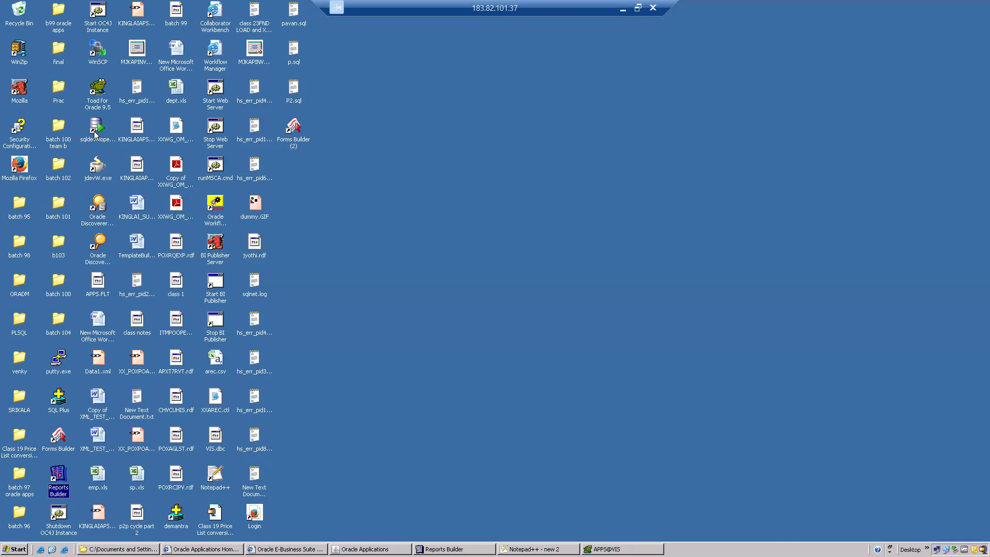
pyautogui.click(96, 57)
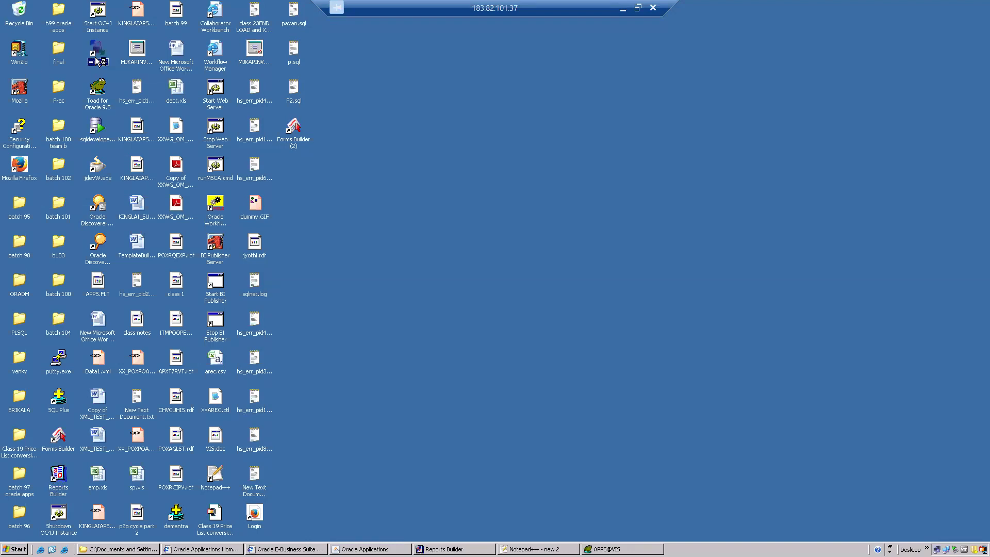
pyautogui.doubleClick(96, 60)
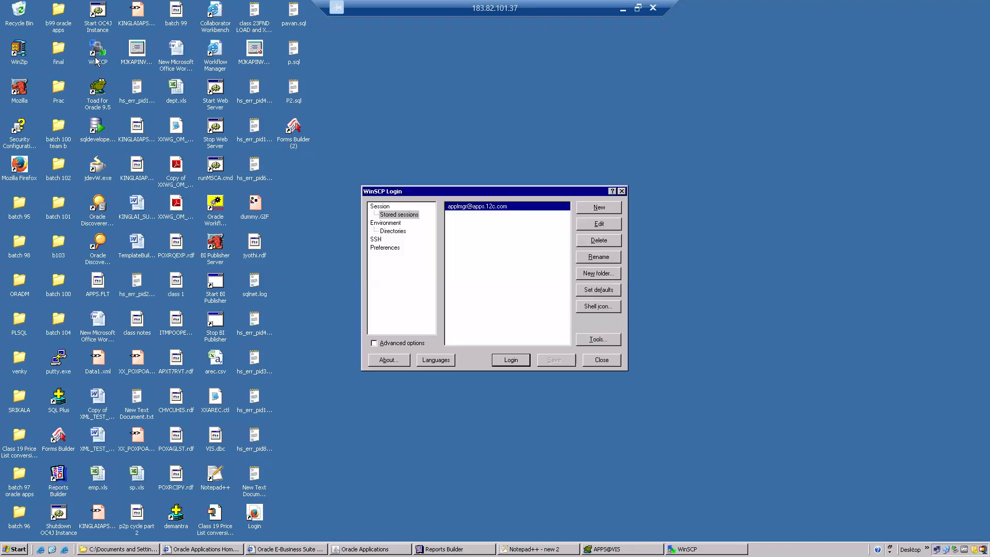
pyautogui.click(598, 225)
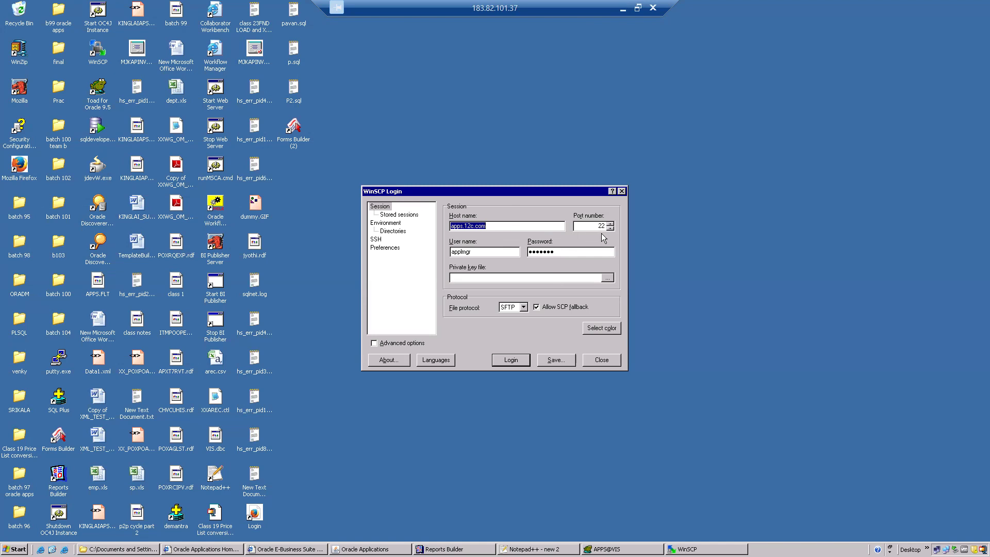
pyautogui.click(529, 361)
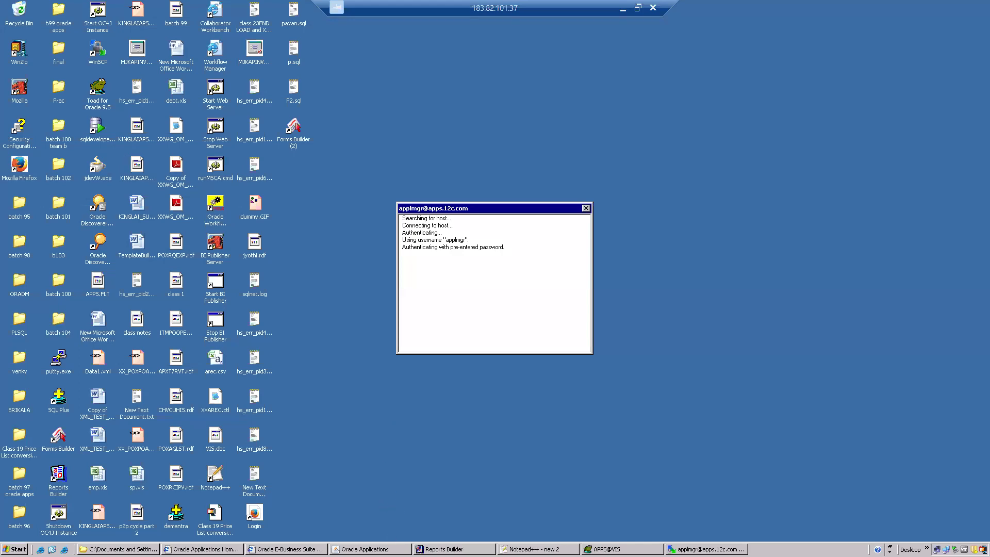
# Switch to Oracle Applications and look through the About Oracle Applications details from the Navigator.
pyautogui.click(370, 549)
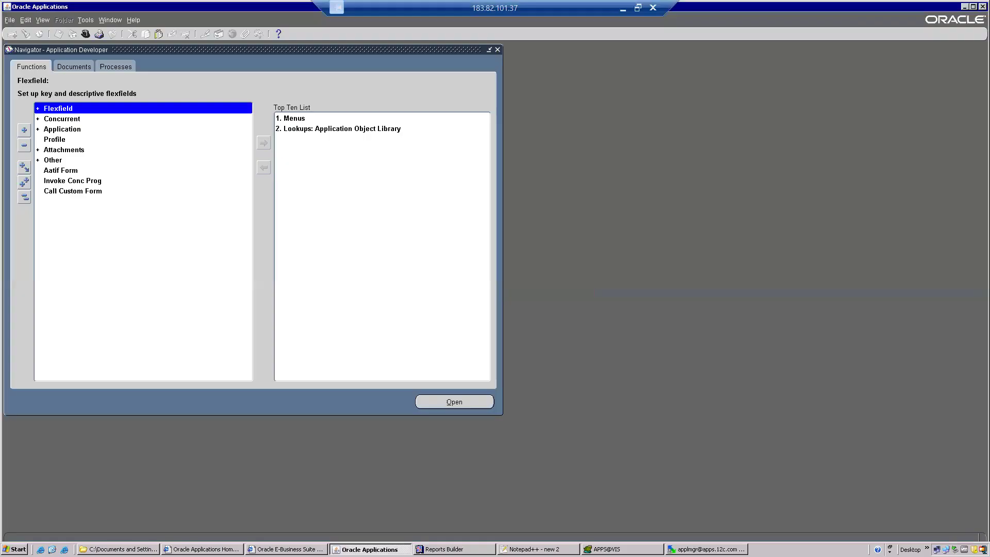
pyautogui.click(132, 20)
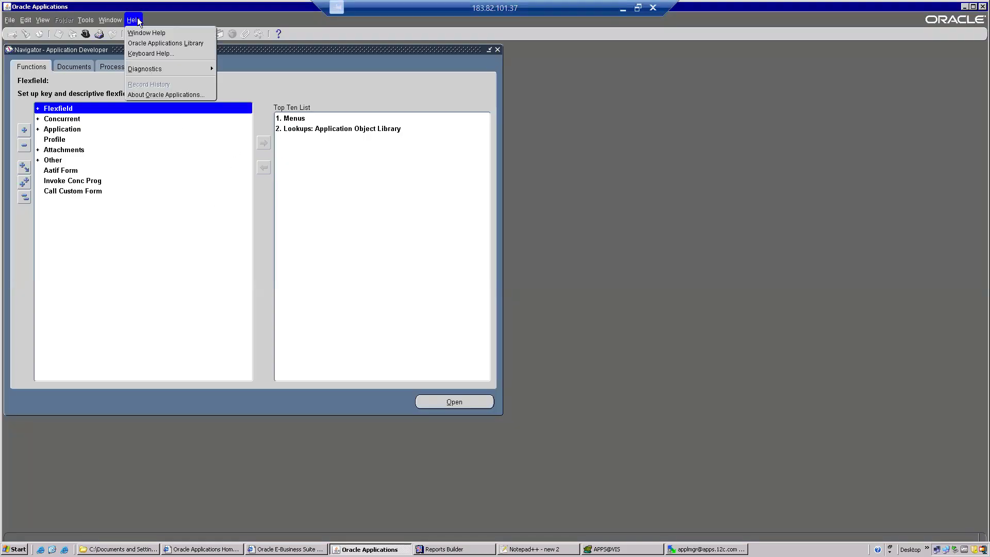
pyautogui.click(154, 94)
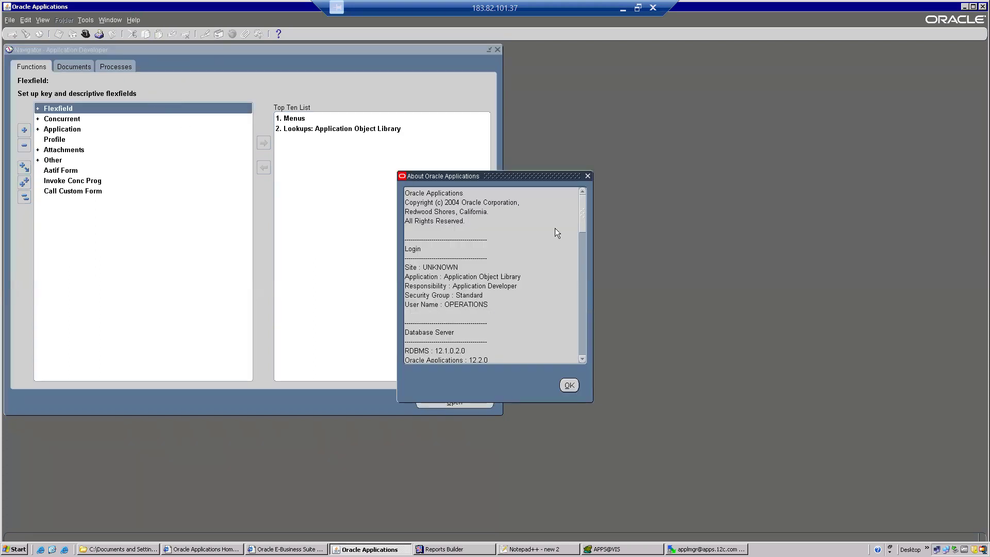
pyautogui.moveTo(592, 196); pyautogui.dragTo(920, 354)
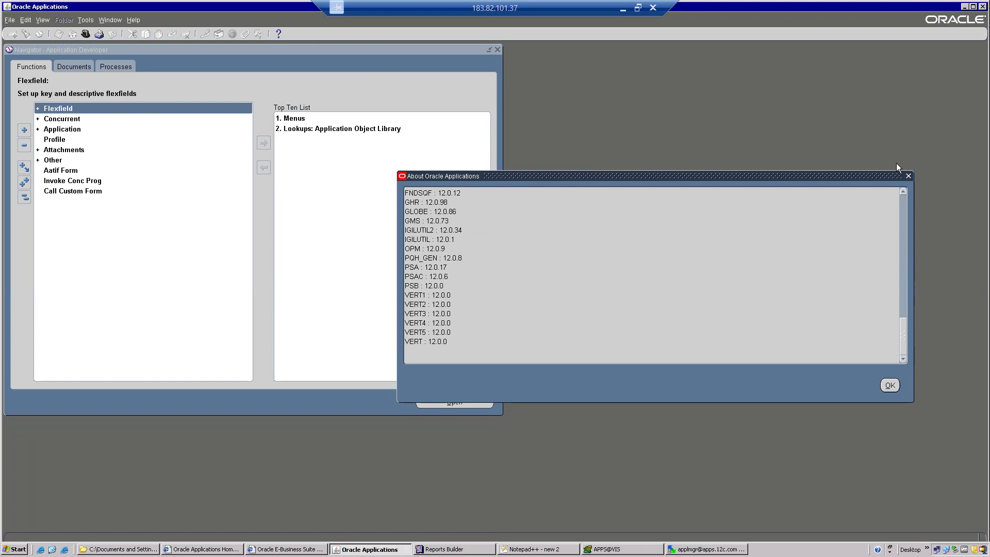
pyautogui.click(908, 177)
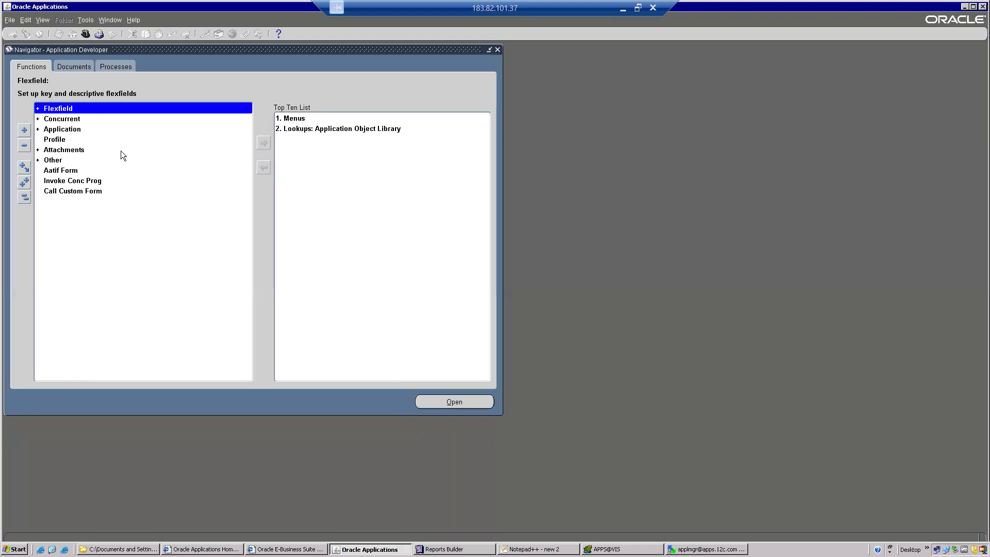
# Open the Concurrent Programs form from the Concurrent functions and query its existing records.
pyautogui.doubleClick(63, 118)
pyautogui.doubleClick(66, 128)
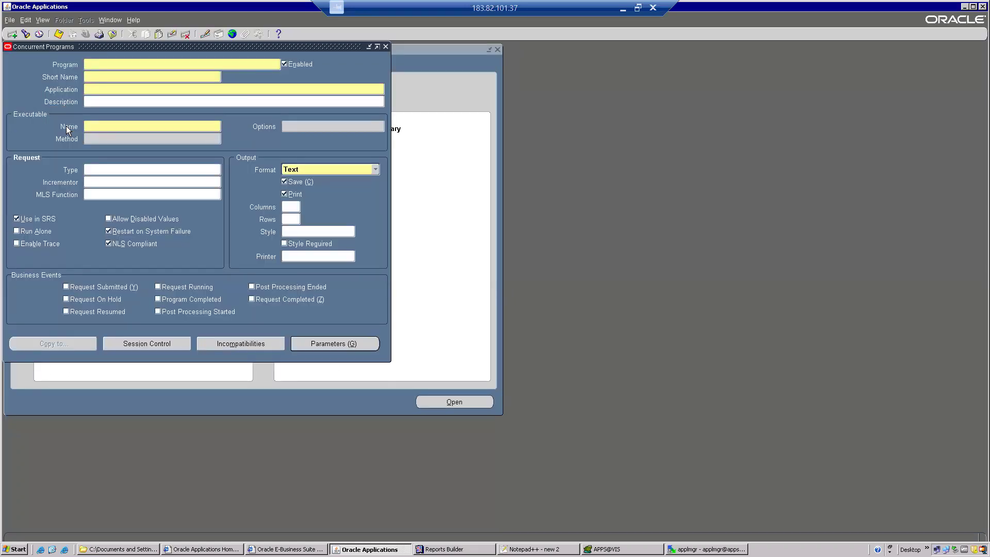
pyautogui.hotkey('ctrl', 'F11')
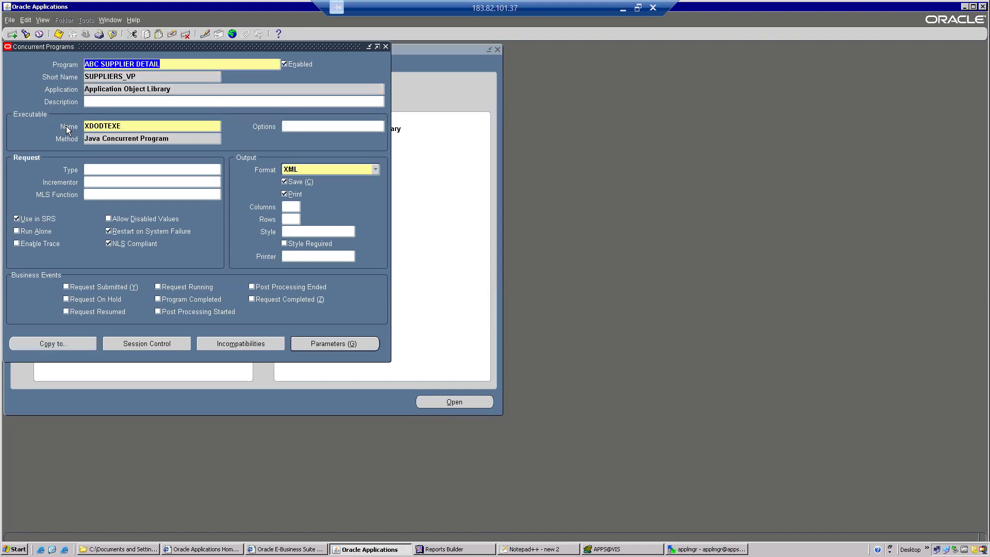
# Find the current form's path in About Oracle Applications and highlight its /oraAS/oracle/VIS/fs1/EBSapps/appl/fnd/12.0.0 portion.
pyautogui.click(132, 20)
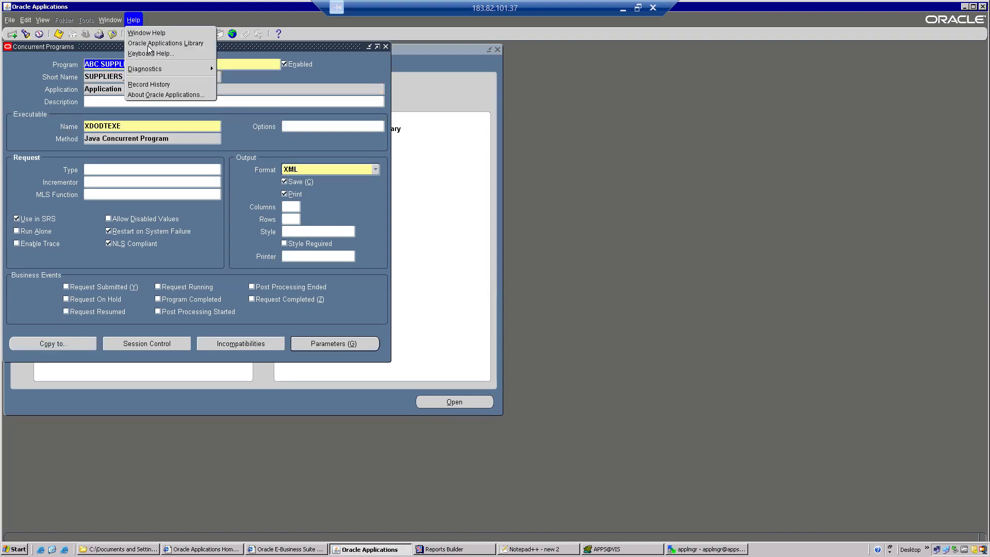
pyautogui.click(155, 95)
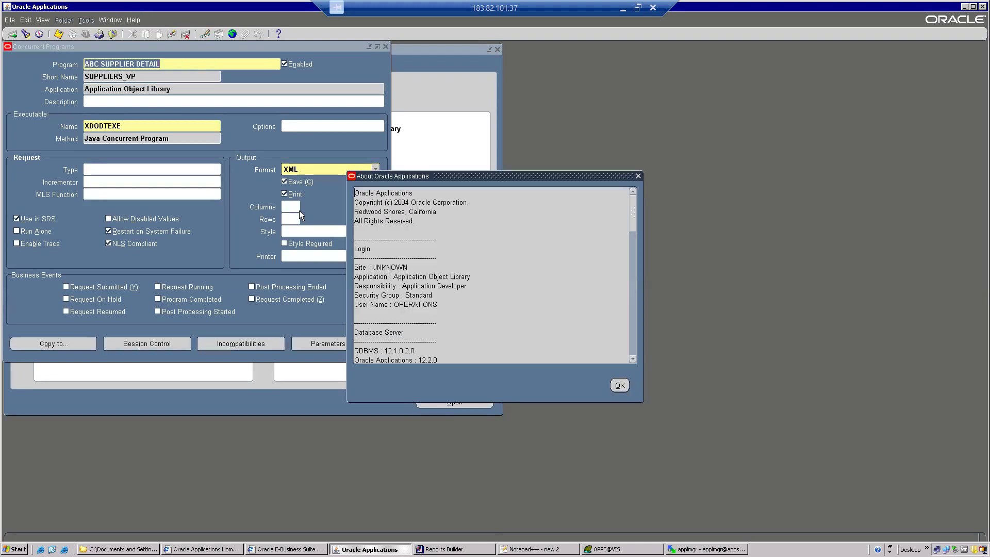
pyautogui.moveTo(631, 219); pyautogui.dragTo(633, 273)
pyautogui.moveTo(390, 230); pyautogui.dragTo(532, 232)
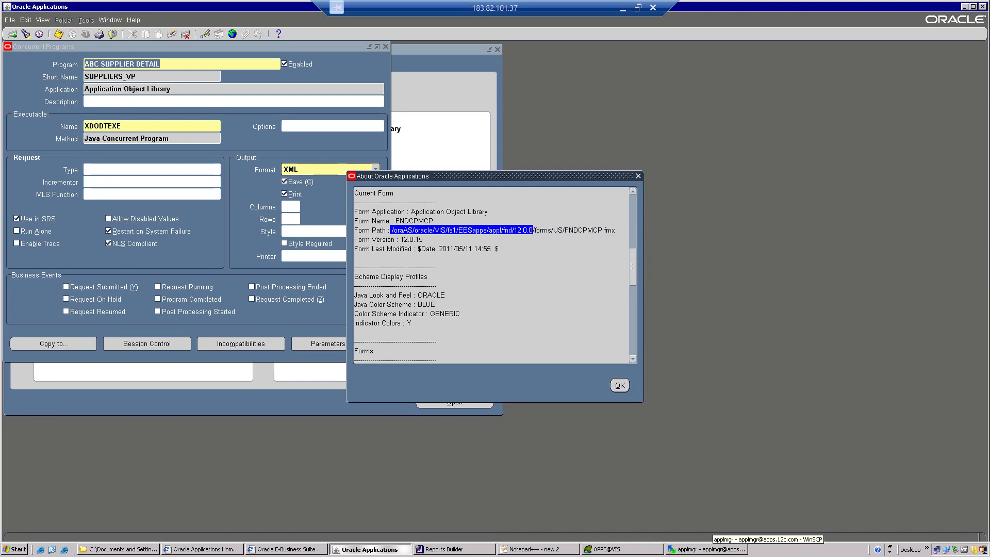
# Switch to WinSCP, go to the server's root directory and open the oraAS folder, checking it against the form path.
pyautogui.click(709, 549)
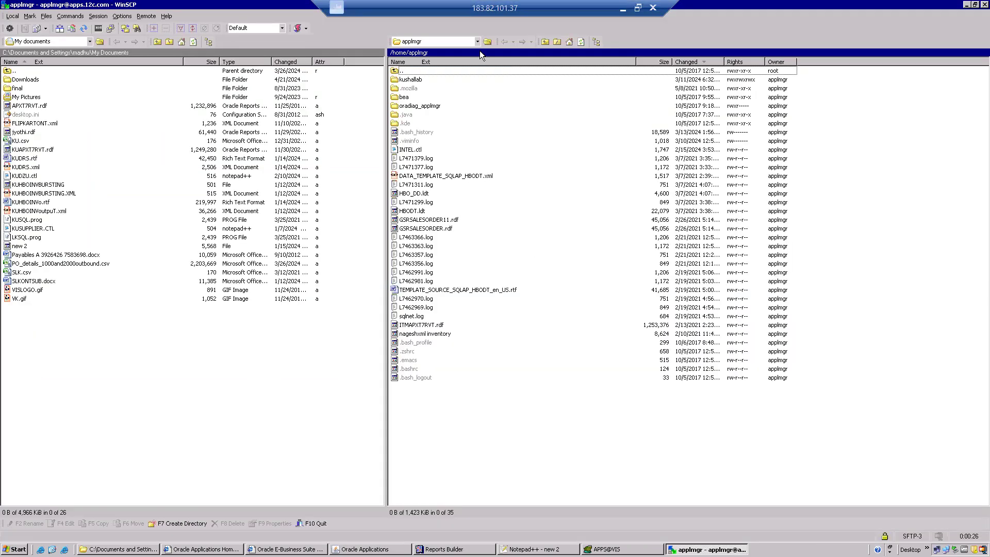
pyautogui.click(476, 44)
pyautogui.click(434, 53)
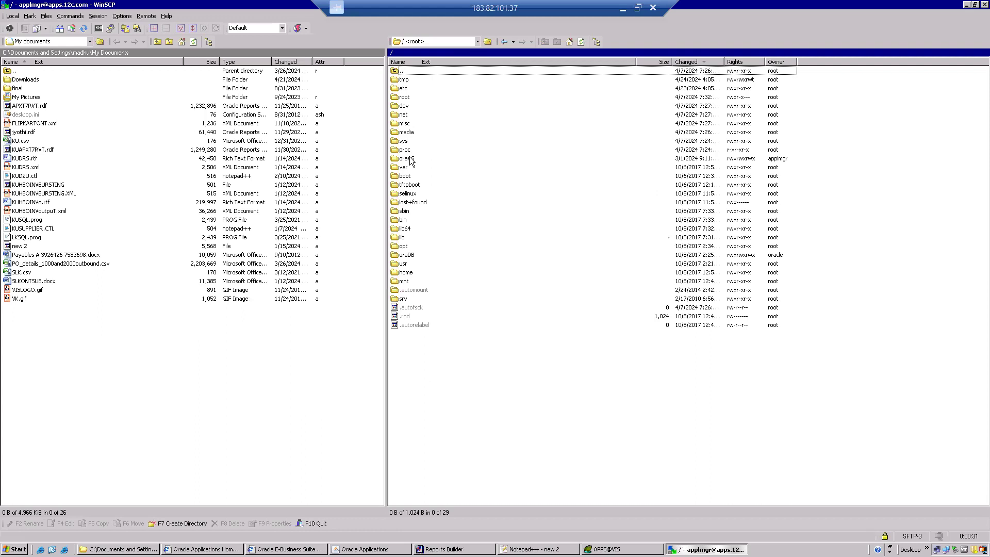
pyautogui.doubleClick(407, 159)
pyautogui.hotkey('alt', 'Tab')
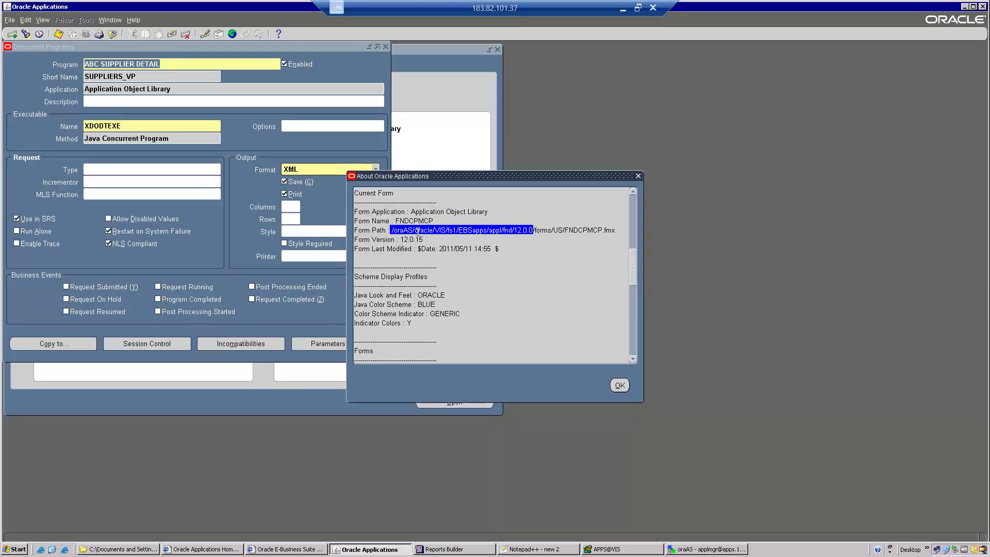
pyautogui.hotkey('alt', 'Tab')
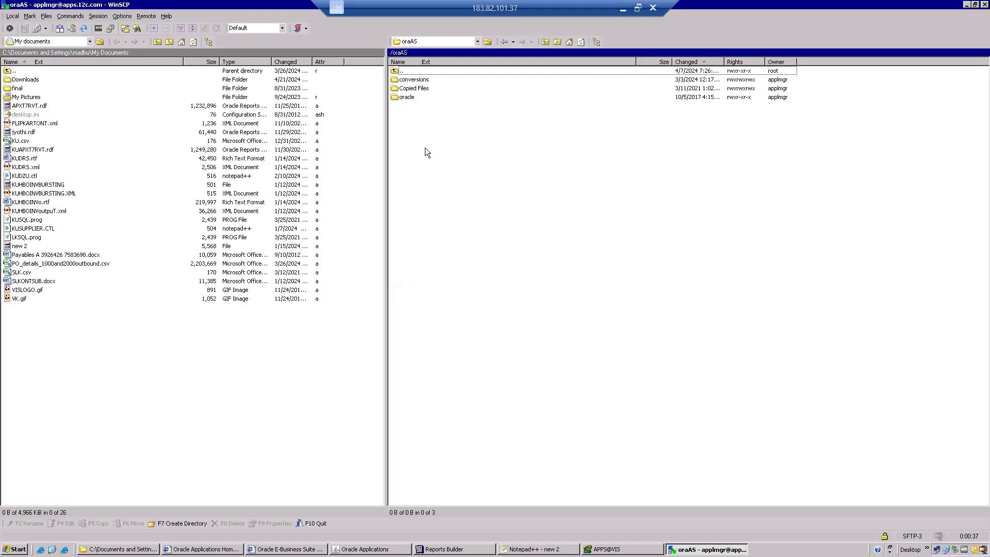
# Try to open the bookmarked server directory /oraAS/oracle/VIS/fs1/EBSapps/appl/gl.
pyautogui.doubleClick(426, 53)
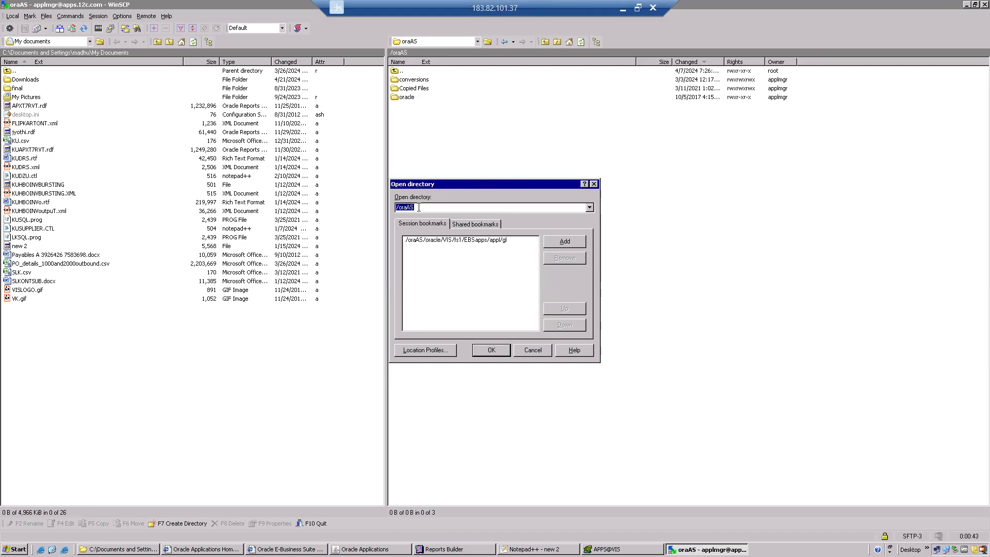
pyautogui.doubleClick(463, 242)
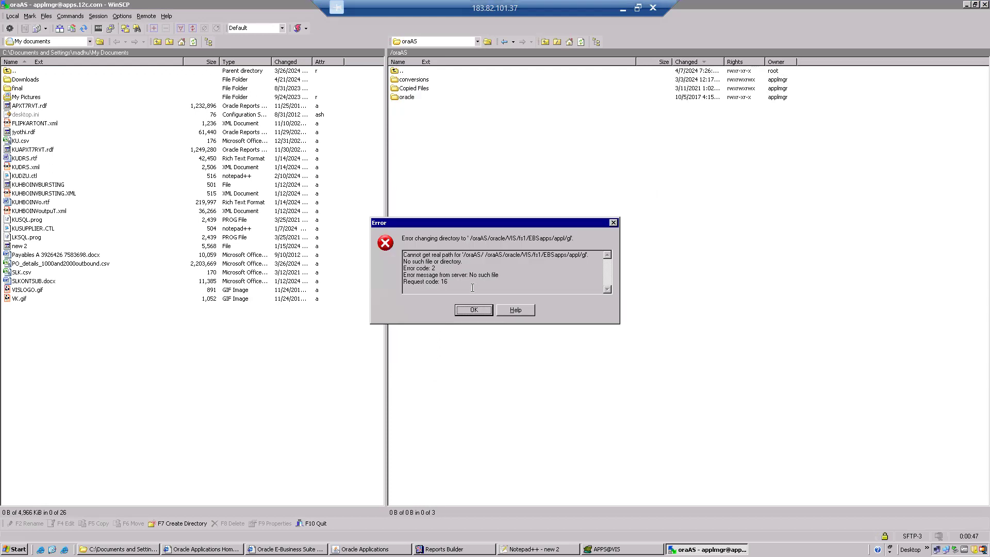
pyautogui.click(470, 315)
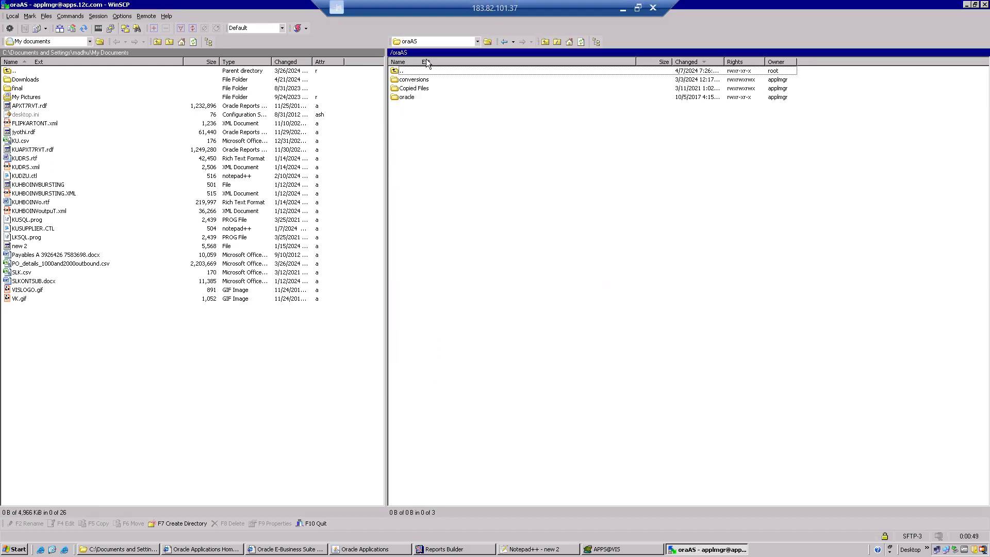
# Recheck the form path in Oracle Applications, return to WinSCP and open oraAS's subfolder path oracle/VIS/fs1.
pyautogui.hotkey('alt', 'Tab')
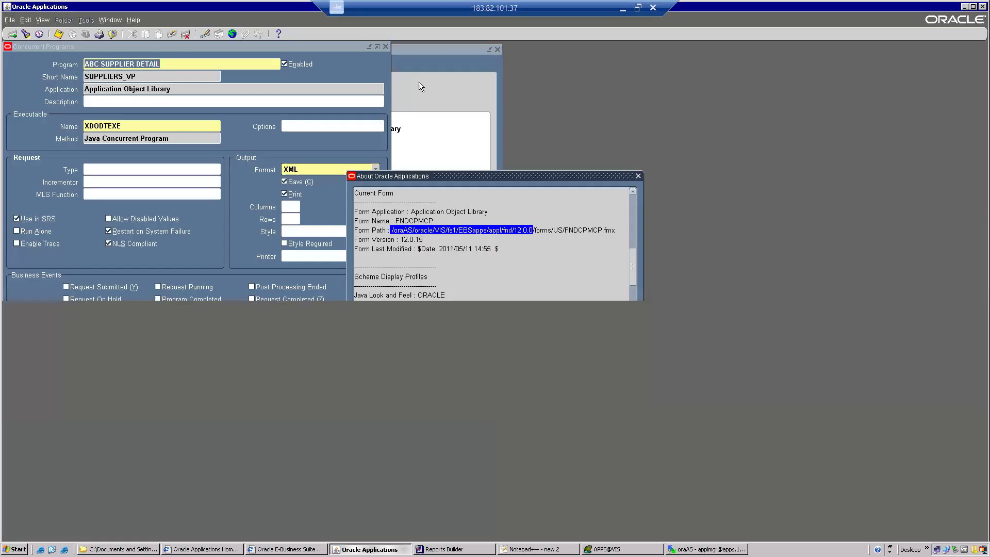
pyautogui.hotkey('alt', 'Tab')
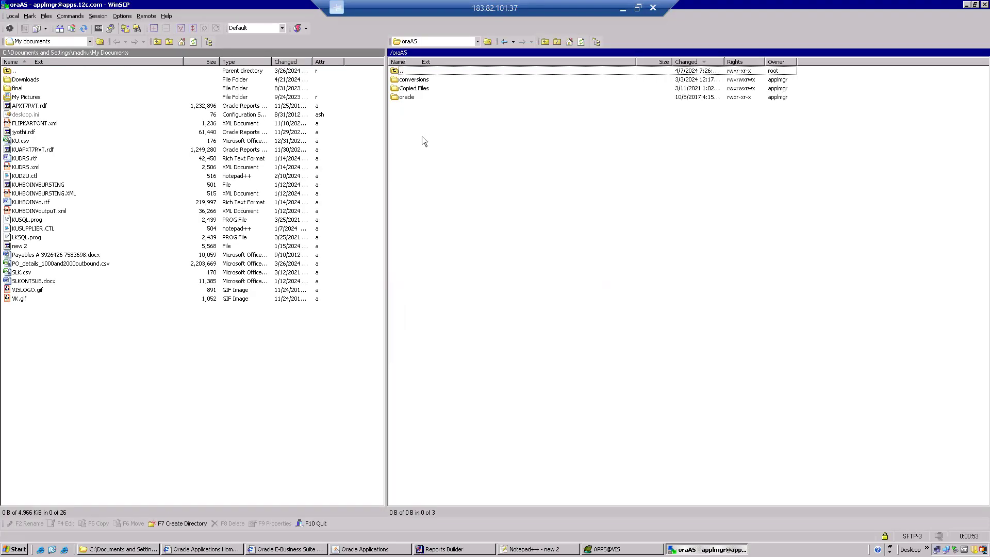
pyautogui.doubleClick(403, 96)
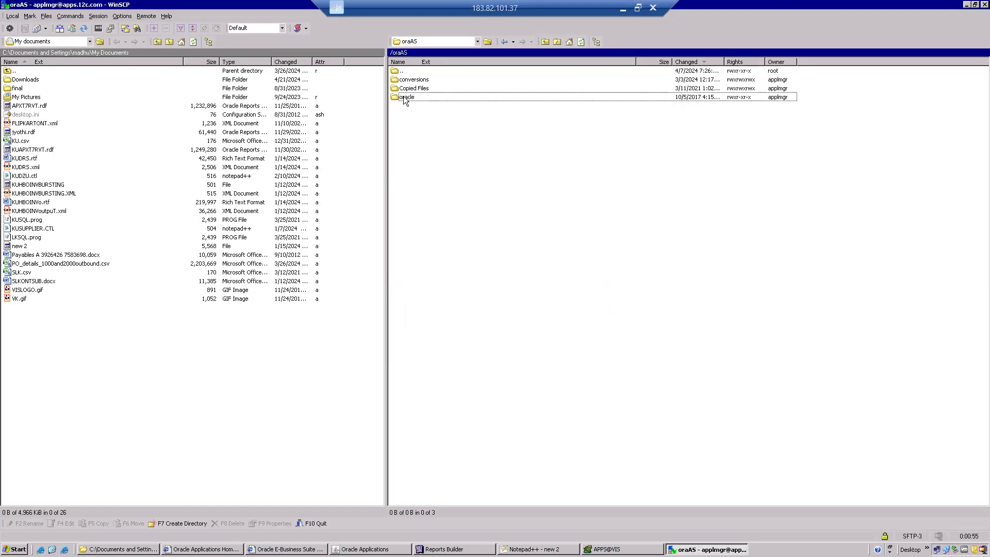
pyautogui.doubleClick(402, 80)
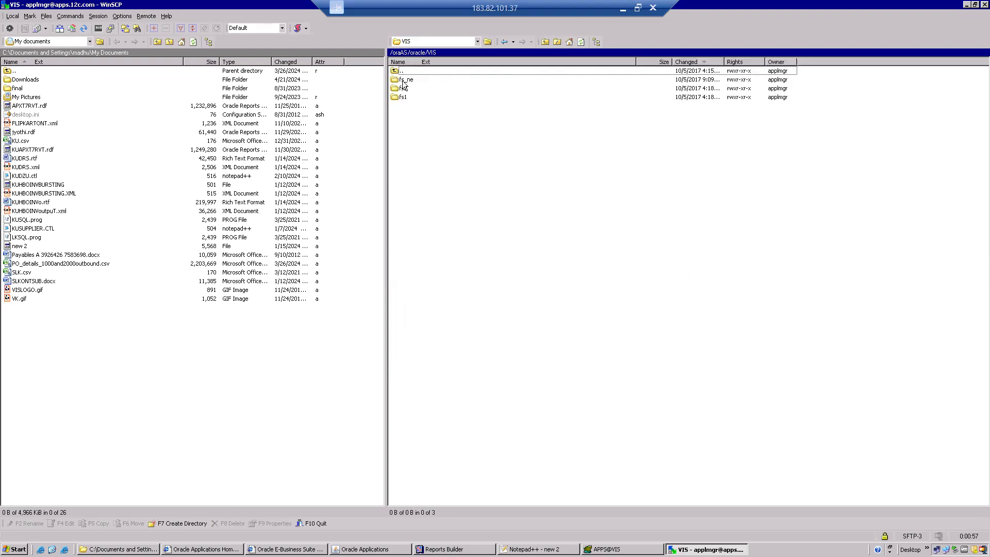
pyautogui.click(403, 98)
pyautogui.doubleClick(402, 98)
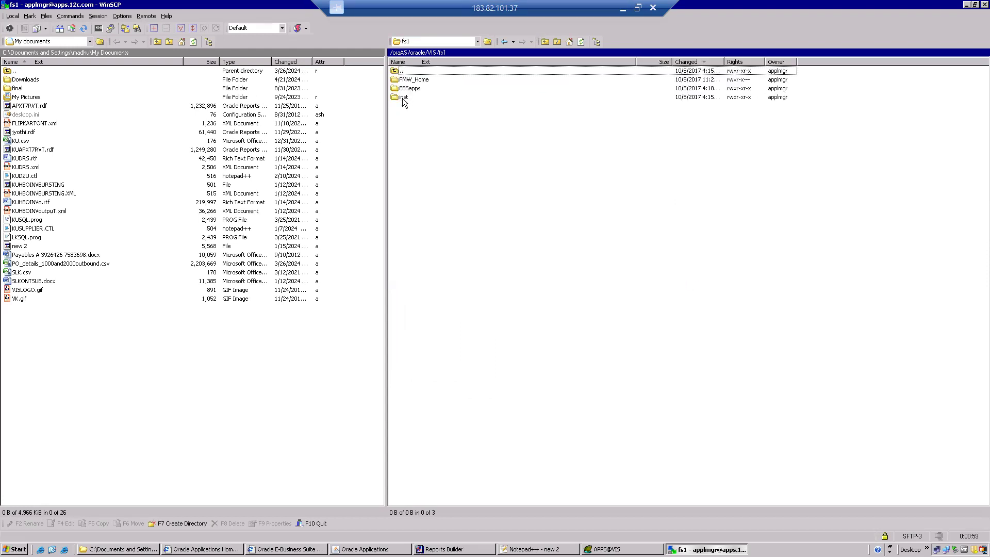
# Open the EBSapps/appl directory inside fs1, comparing it with the form path in Oracle Applications.
pyautogui.hotkey('alt', 'Tab')
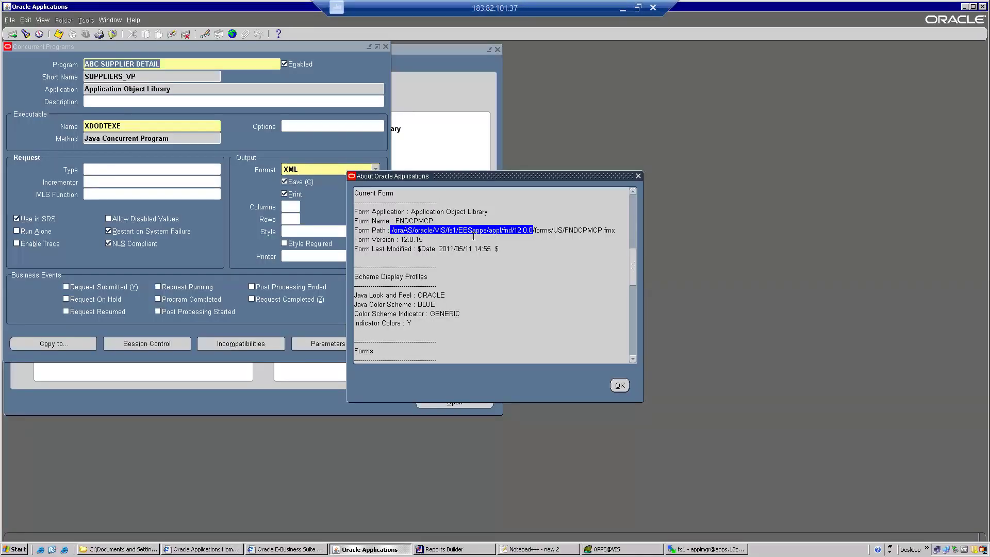
pyautogui.hotkey('alt', 'Tab')
pyautogui.doubleClick(410, 89)
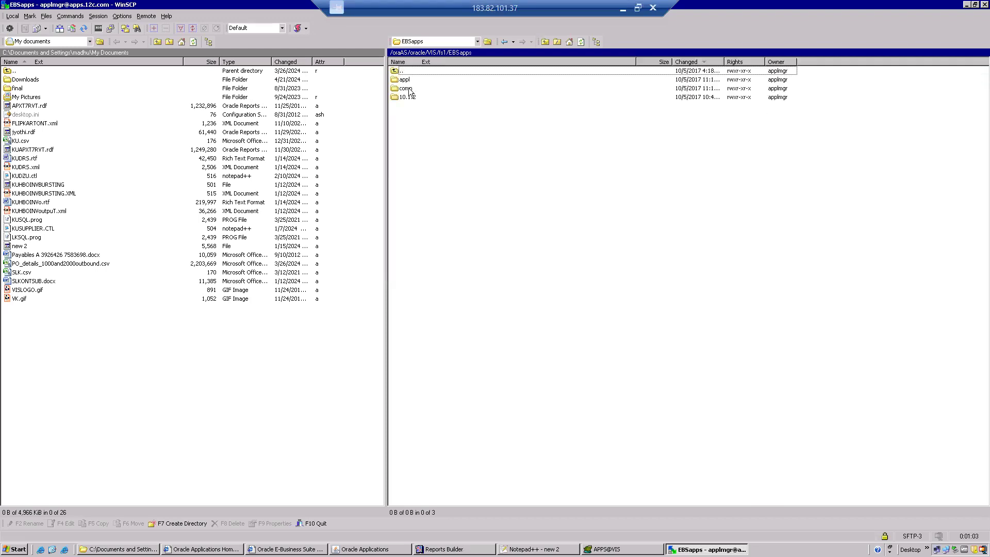
pyautogui.doubleClick(403, 80)
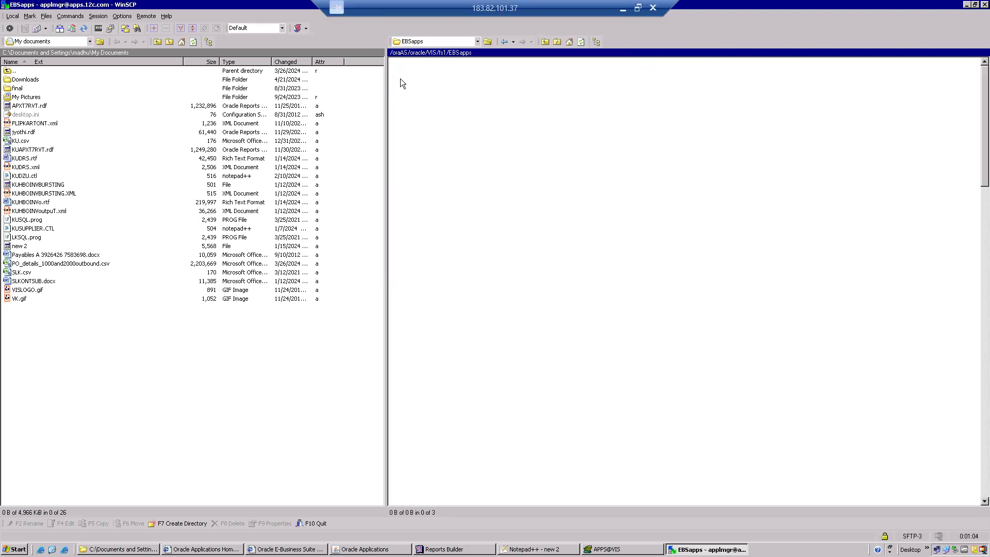
pyautogui.hotkey('alt', 'Tab')
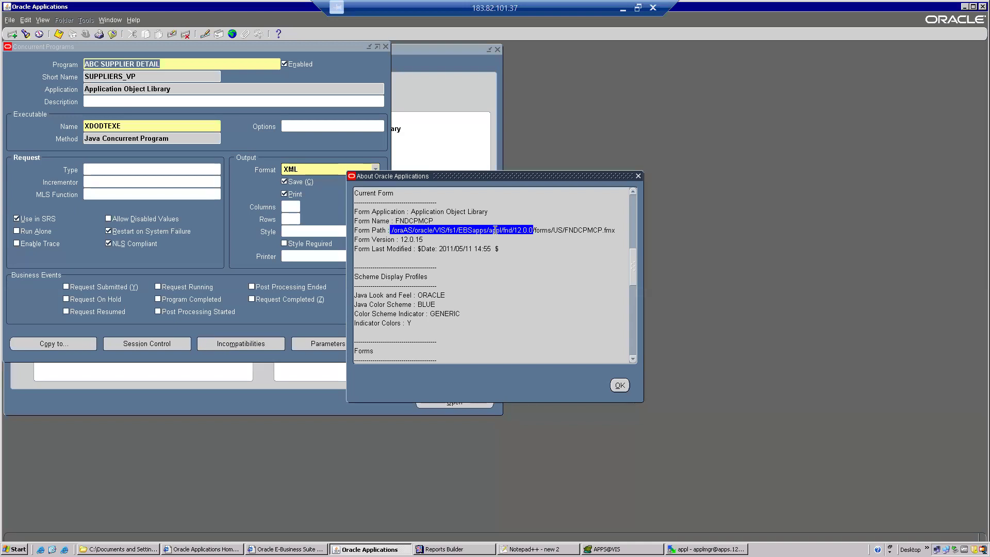
pyautogui.hotkey('alt', 'Tab')
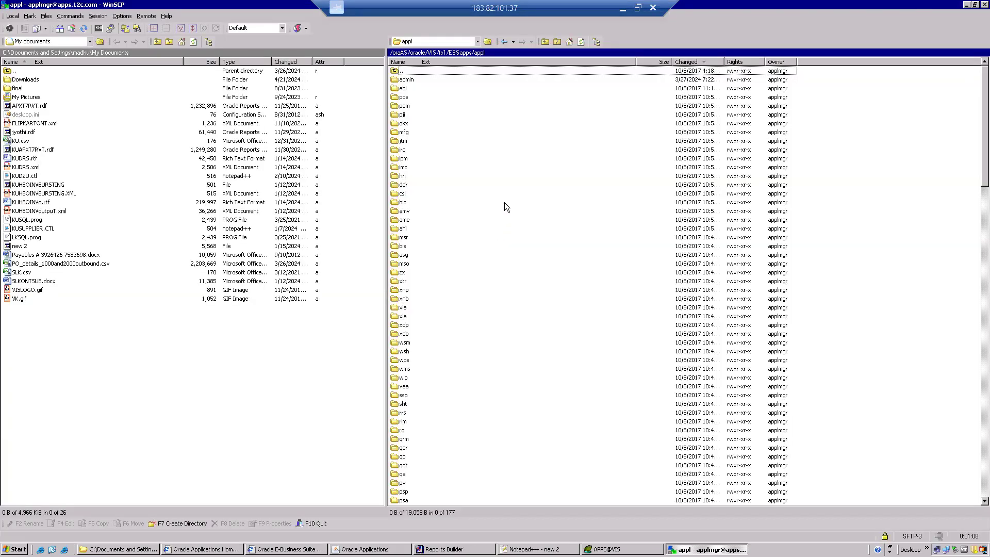
# View the comn folder in EBSapps, compare it with the form path and return to the appl directory.
pyautogui.doubleClick(420, 72)
pyautogui.doubleClick(407, 88)
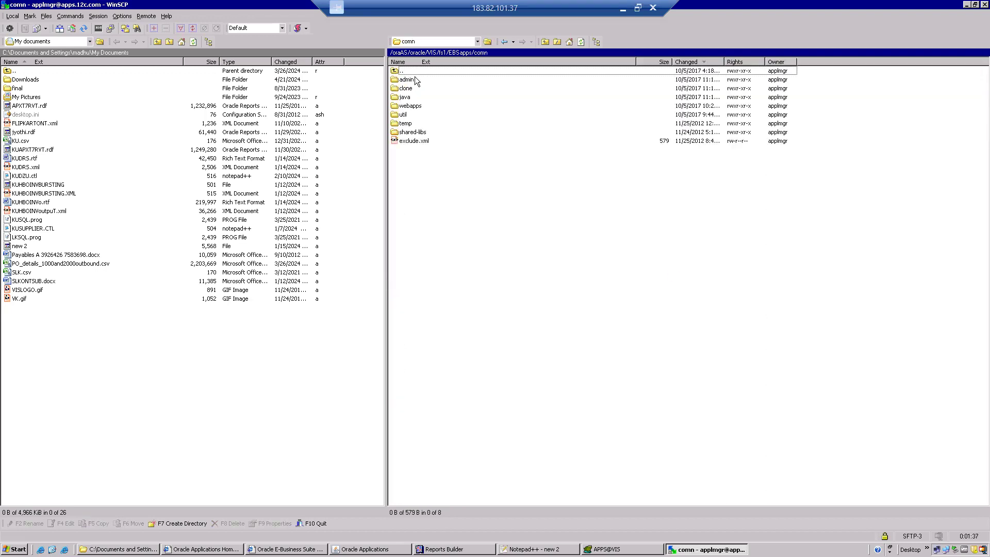
pyautogui.hotkey('alt', 'Tab')
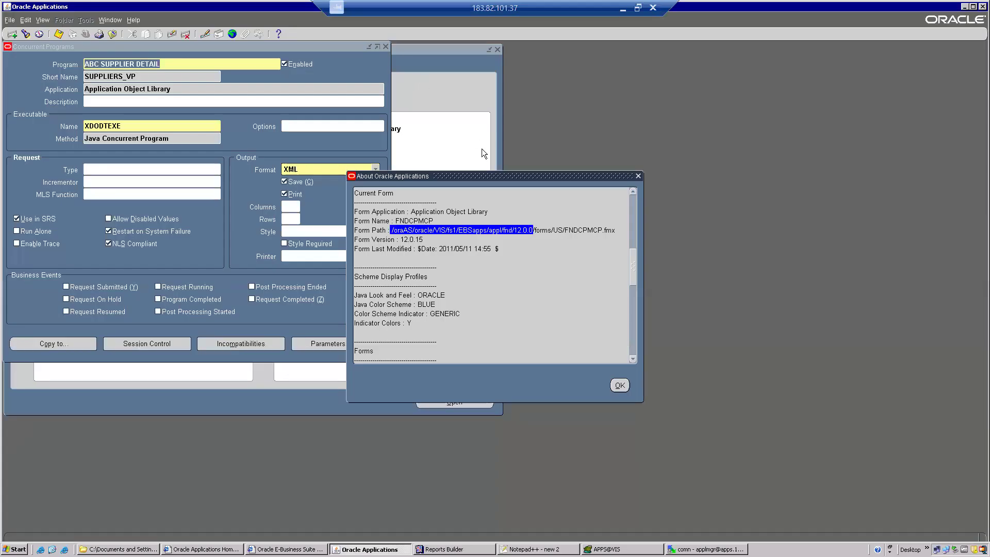
pyautogui.hotkey('alt', 'Tab')
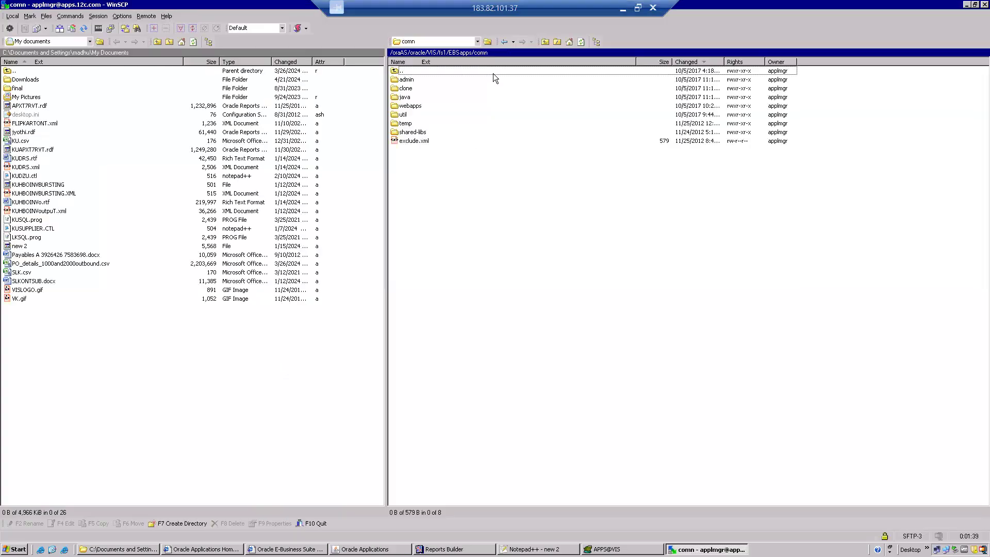
pyautogui.click(460, 51)
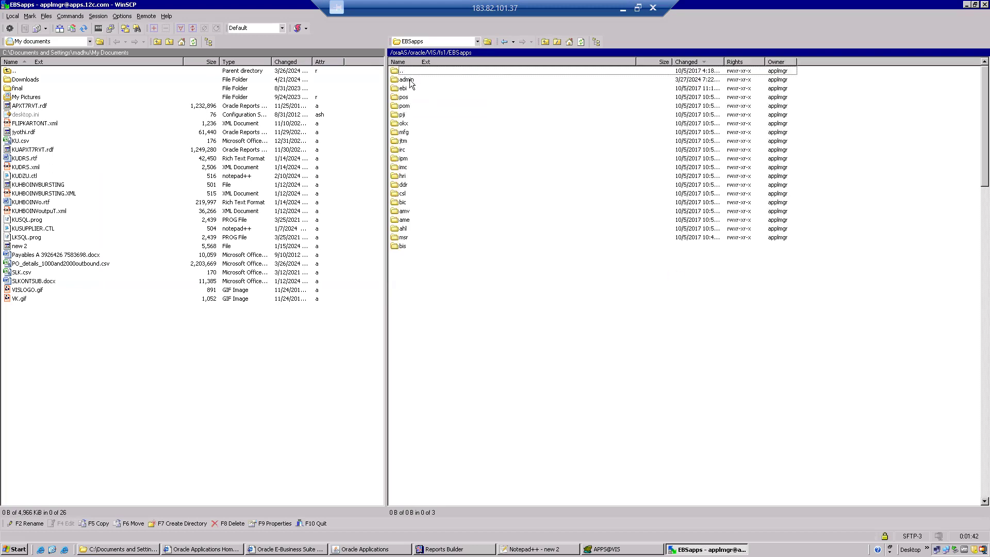
pyautogui.doubleClick(409, 80)
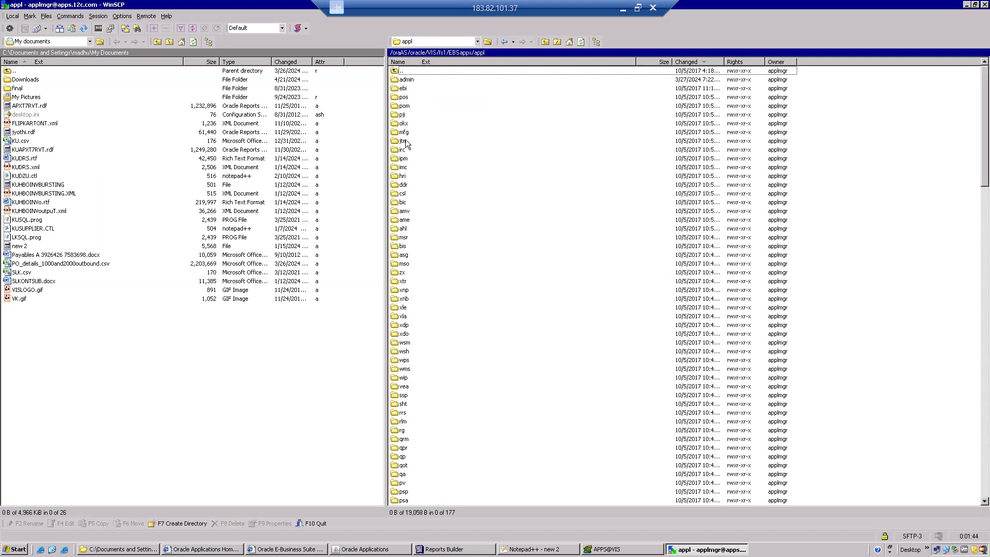
# Sort the appl directory's contents by name and check the ap and ar module folders.
pyautogui.click(401, 62)
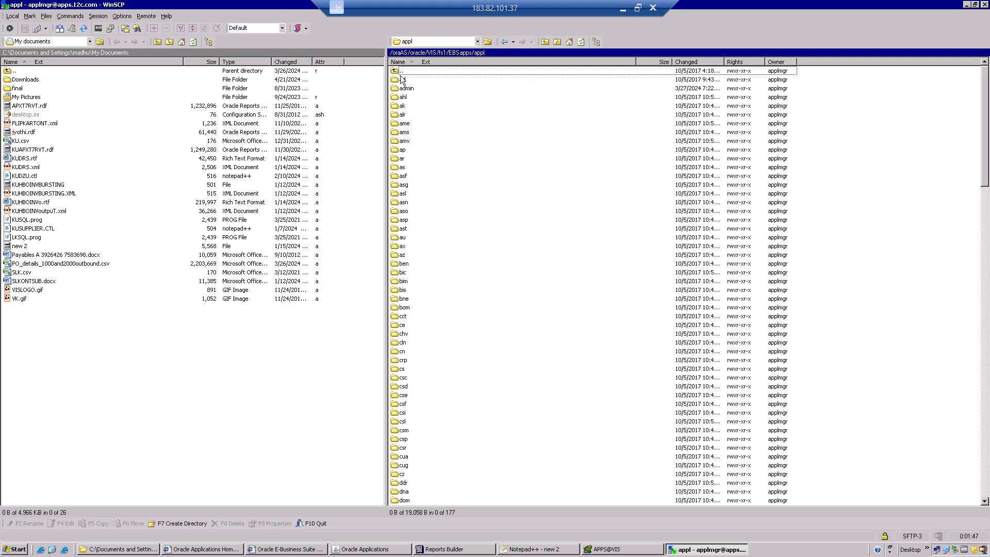
pyautogui.click(401, 151)
pyautogui.click(402, 158)
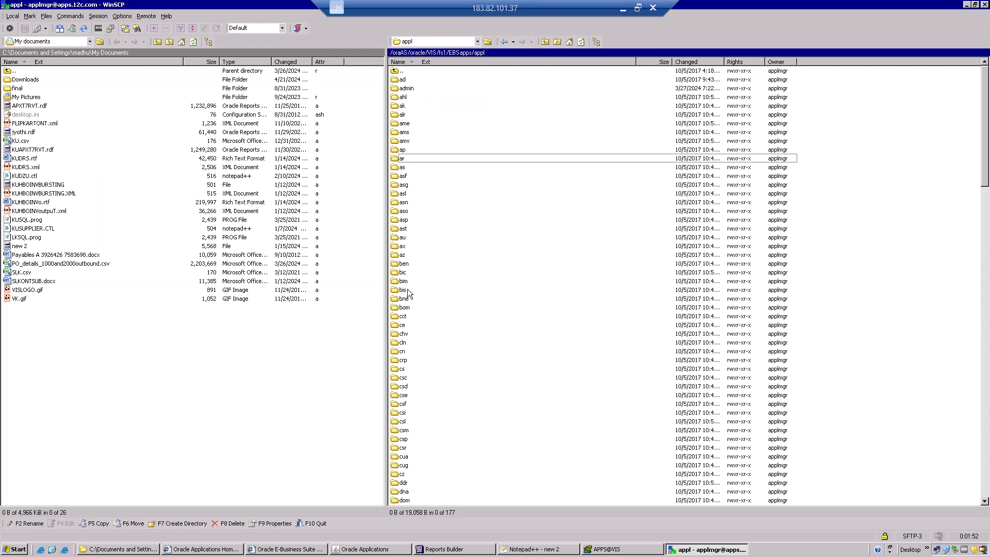
pyautogui.click(408, 317)
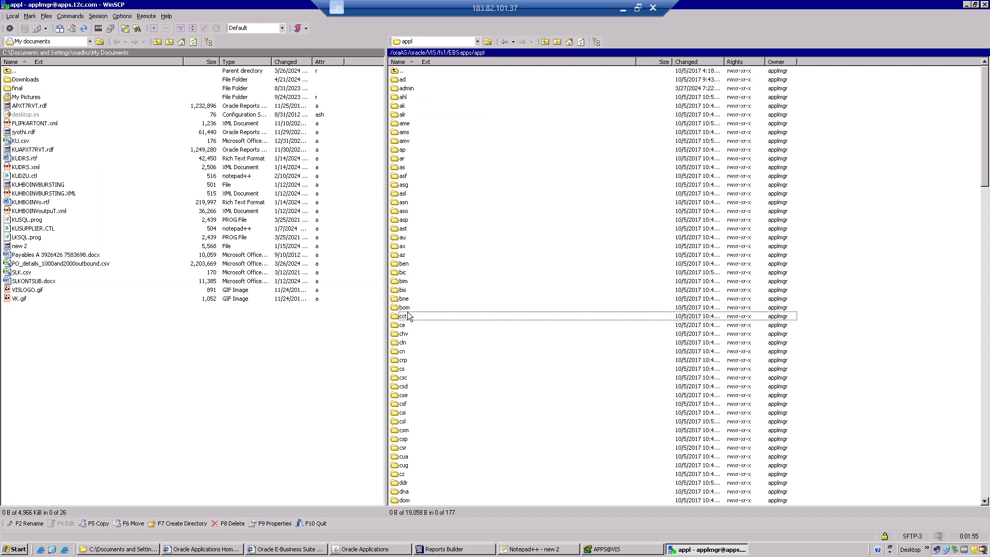
# Examine the product module folders in the appl directory to locate the Order Management folder.
pyautogui.write('in')
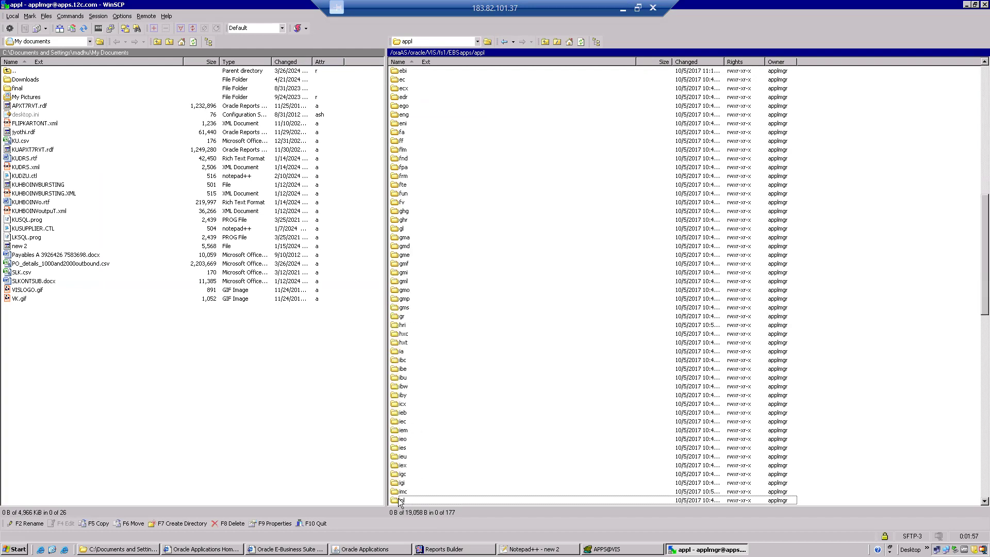
pyautogui.press('Down')
pyautogui.press('Down')
pyautogui.press('Down')
pyautogui.press('Down')
pyautogui.press('Down')
pyautogui.press('Down')
pyautogui.press('Down')
pyautogui.press('Down')
pyautogui.press('Down')
pyautogui.press('Down')
pyautogui.press('Down')
pyautogui.press('Down')
pyautogui.press('Down')
pyautogui.press('Down')
pyautogui.press('Down')
pyautogui.press('Down')
pyautogui.press('Down')
pyautogui.press('Down')
pyautogui.press('Down')
pyautogui.press('Down')
pyautogui.press('Down')
pyautogui.press('Down')
pyautogui.press('Down')
pyautogui.press('Up')
pyautogui.press('Up')
pyautogui.press('Up')
pyautogui.press('Up')
pyautogui.press('Up')
pyautogui.press('Up')
pyautogui.press('Up')
pyautogui.press('Up')
pyautogui.press('Up')
pyautogui.press('Up')
pyautogui.press('Up')
pyautogui.press('Up')
pyautogui.press('Up')
pyautogui.press('Up')
pyautogui.press('Up')
pyautogui.press('Up')
pyautogui.press('Up')
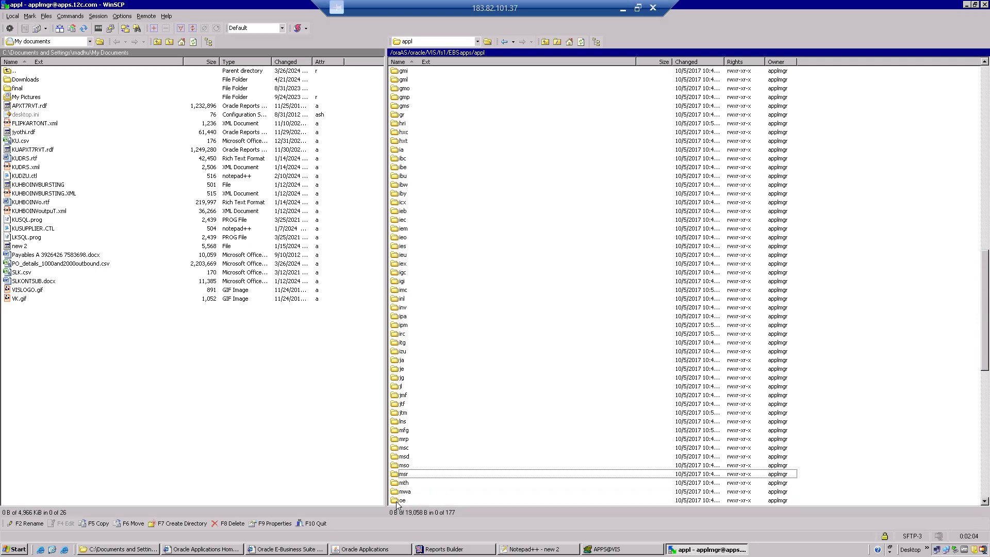
pyautogui.press('Up')
pyautogui.press('Up')
pyautogui.press('Up')
pyautogui.press('Up')
pyautogui.press('Up')
pyautogui.press('Up')
pyautogui.press('Up')
pyautogui.press('Up')
pyautogui.press('Up')
pyautogui.press('Up')
pyautogui.press('Down')
pyautogui.press('Down')
pyautogui.press('Down')
pyautogui.press('Down')
pyautogui.press('Down')
pyautogui.press('Down')
pyautogui.press('Down')
pyautogui.press('Down')
pyautogui.press('Down')
pyautogui.press('Down')
pyautogui.press('Down')
pyautogui.press('Down')
pyautogui.press('Down')
pyautogui.press('Down')
pyautogui.press('Down')
pyautogui.press('Down')
pyautogui.press('Down')
pyautogui.press('Down')
pyautogui.press('Down')
pyautogui.press('Down')
pyautogui.press('Down')
pyautogui.press('Down')
pyautogui.press('Down')
pyautogui.press('Down')
pyautogui.press('Down')
pyautogui.press('Down')
pyautogui.press('Down')
pyautogui.press('Down')
pyautogui.press('Down')
pyautogui.press('Down')
pyautogui.press('Down')
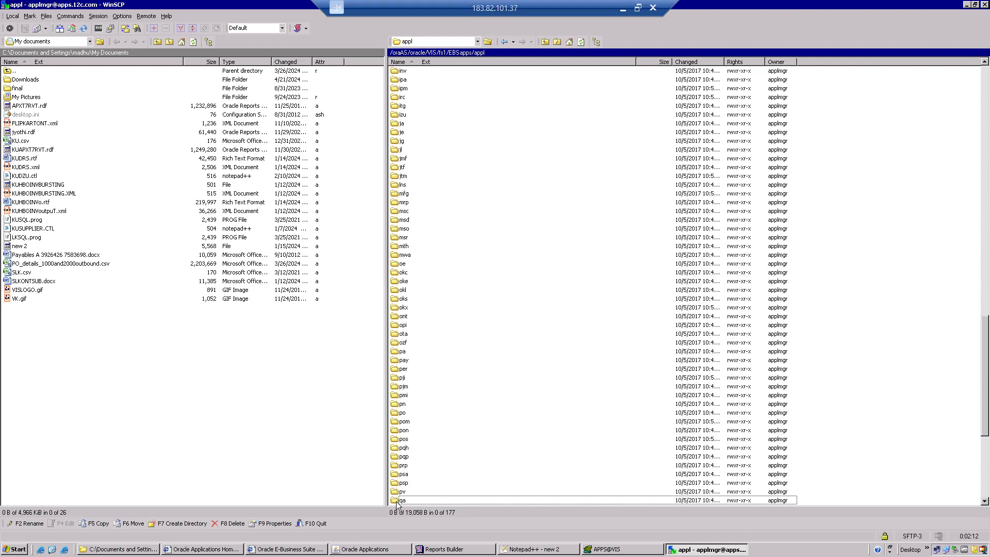
# Open the ont module folder and view the contents of its 12.0.0 directory.
pyautogui.click(403, 317)
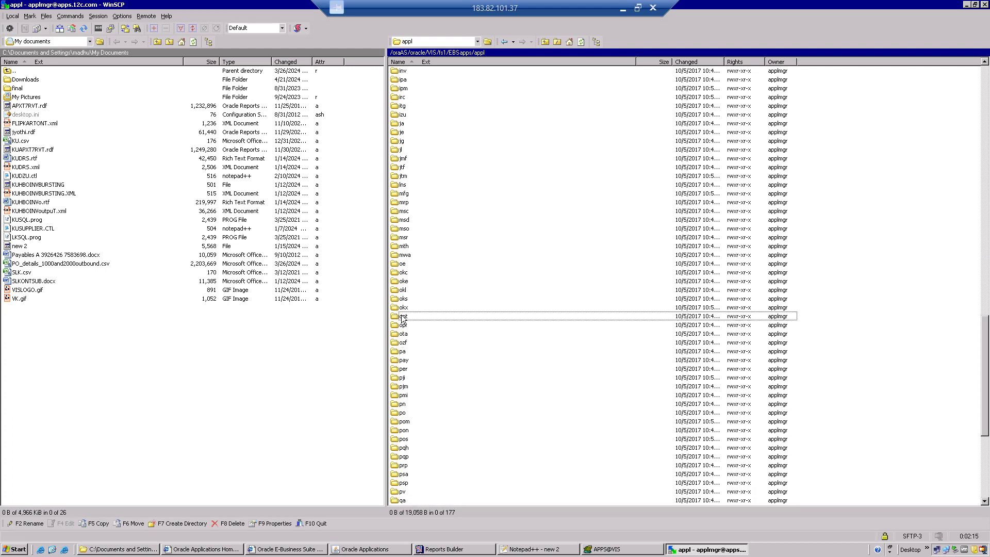
pyautogui.doubleClick(402, 317)
pyautogui.doubleClick(396, 80)
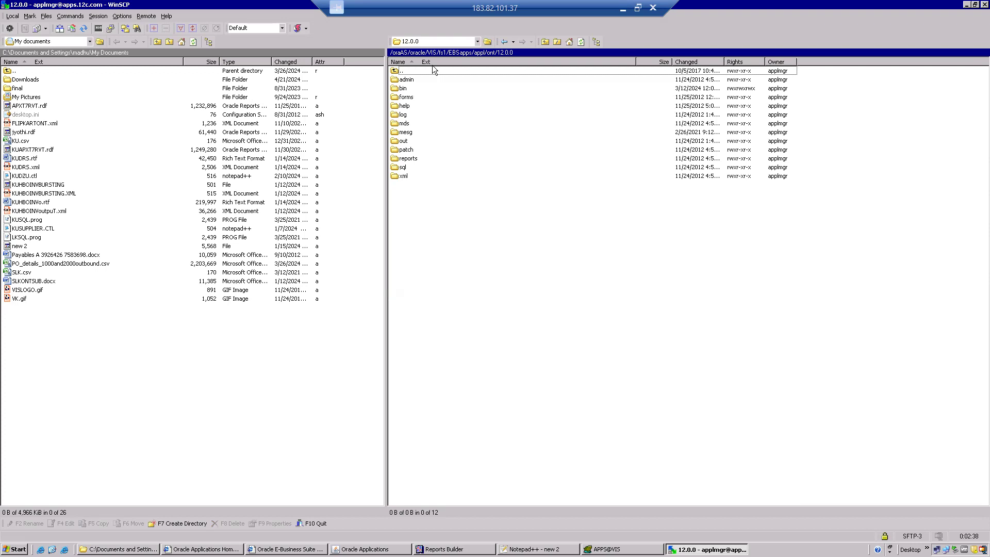
# Return to the appl directory and start a new remote folder there named XXCUST.
pyautogui.click(480, 52)
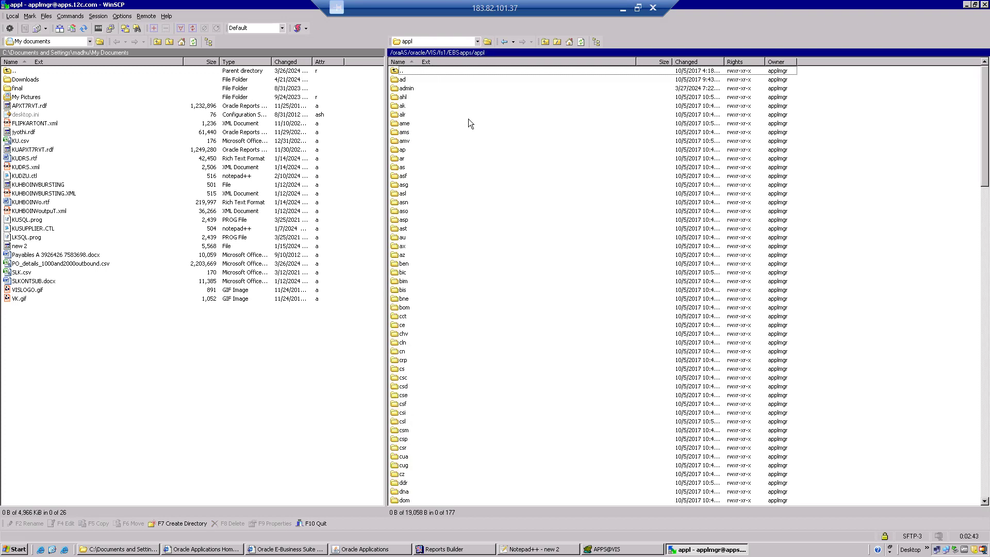
pyautogui.rightClick(826, 217)
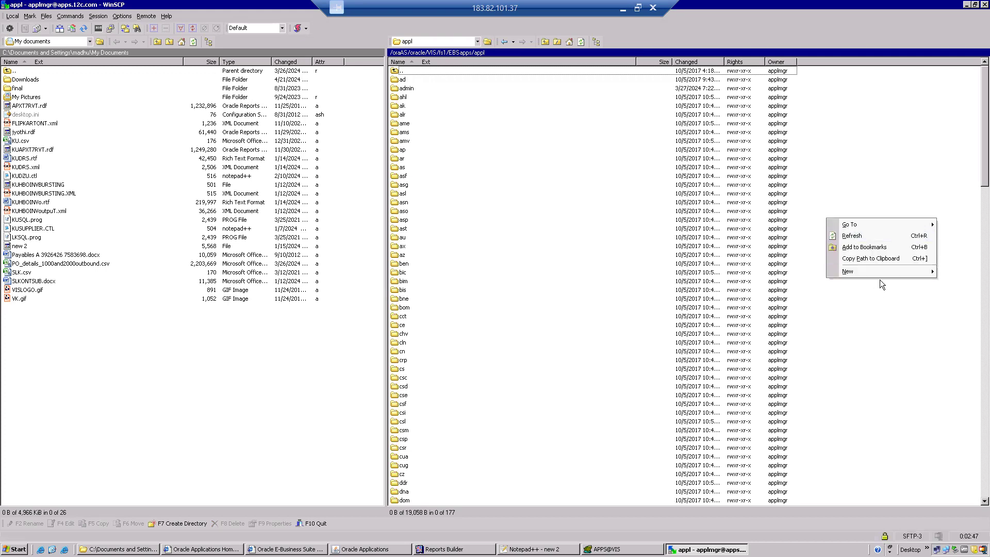
pyautogui.moveTo(918, 268)
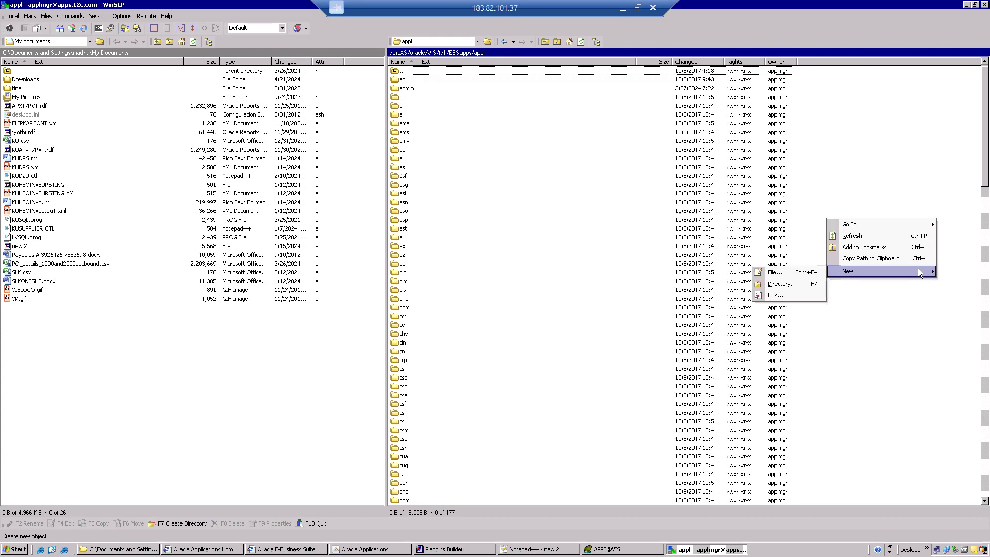
pyautogui.click(793, 283)
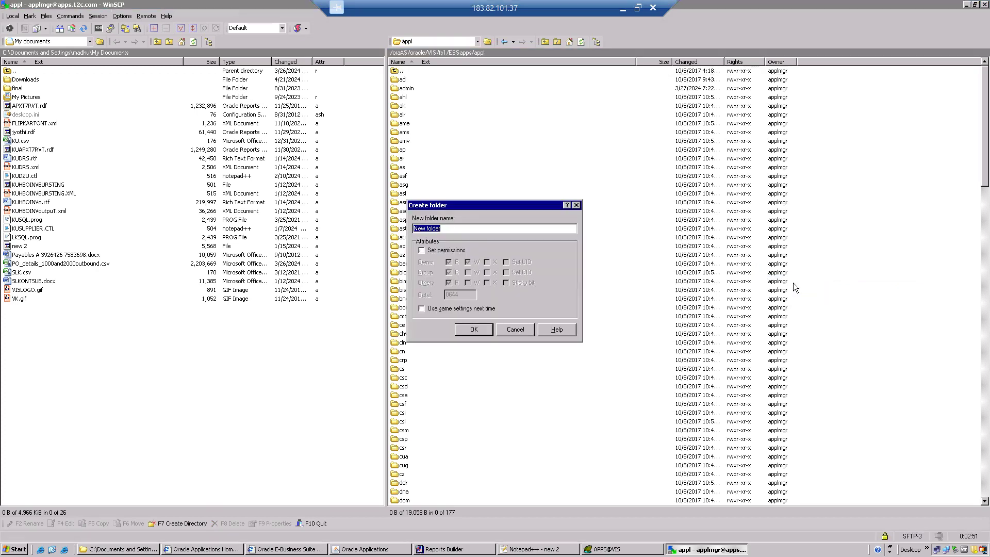
pyautogui.write('XX')
pyautogui.write('CUST')
# Enable permission setting for the new folder, set the octal value to 0777 and create it.
pyautogui.click(447, 251)
pyautogui.click(462, 294)
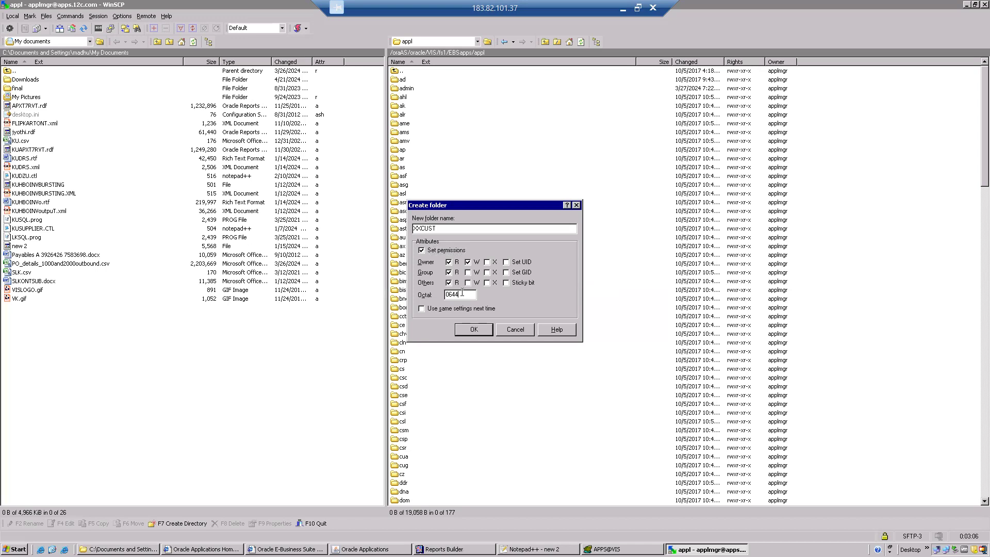
pyautogui.press('BackSpace')
pyautogui.press('BackSpace')
pyautogui.press('BackSpace')
pyautogui.press('BackSpace')
pyautogui.write('0777')
pyautogui.click(474, 330)
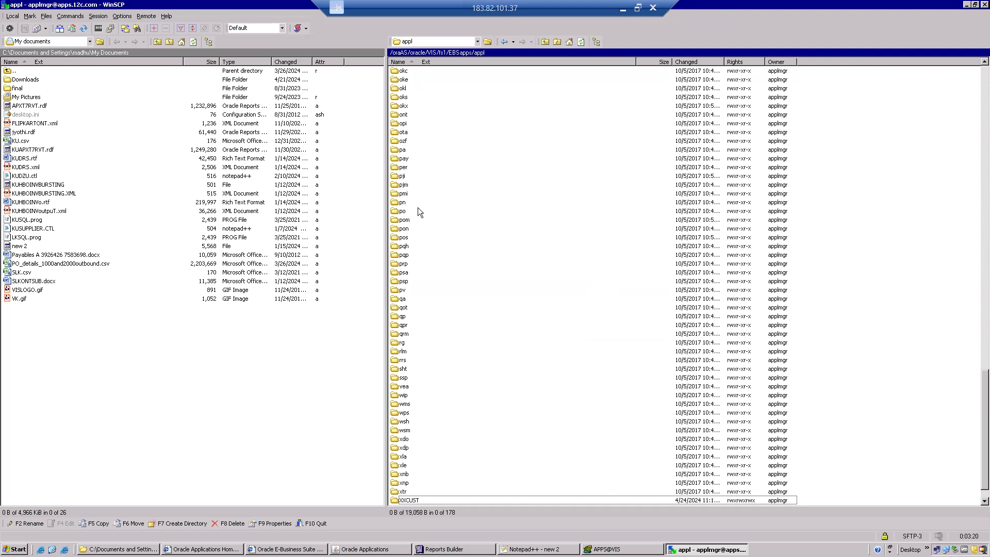
# Open the server directory ont/12.0.0/reports/US under appl.
pyautogui.doubleClick(402, 115)
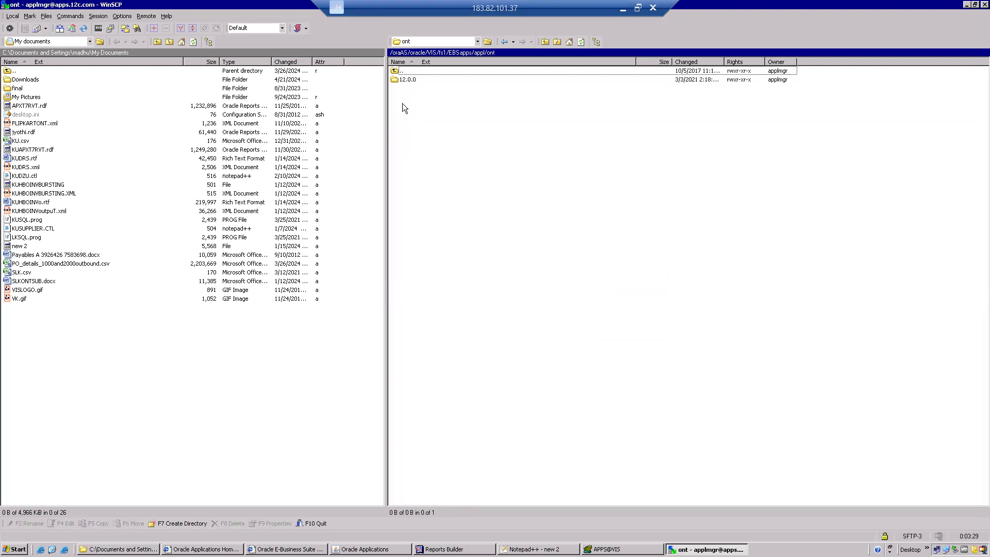
pyautogui.doubleClick(407, 82)
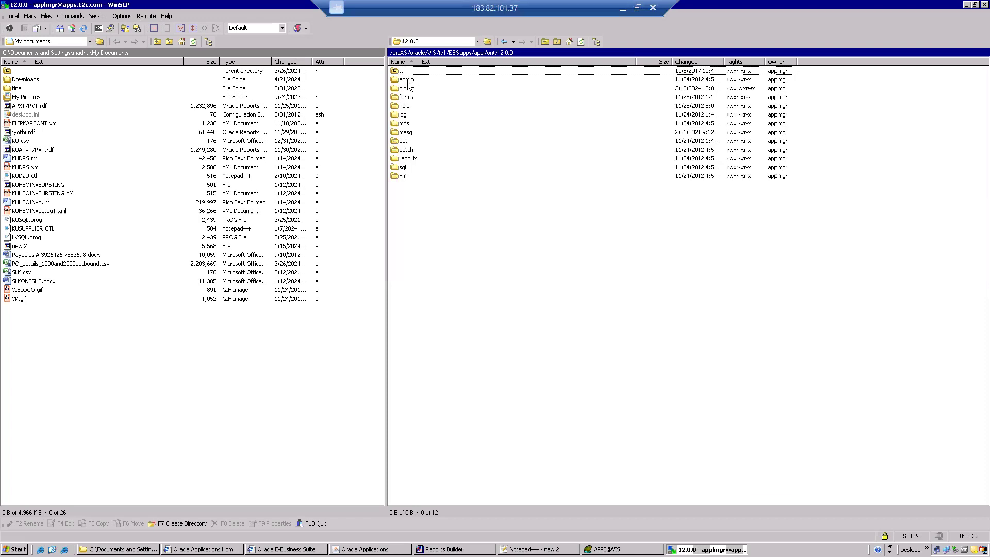
pyautogui.doubleClick(409, 158)
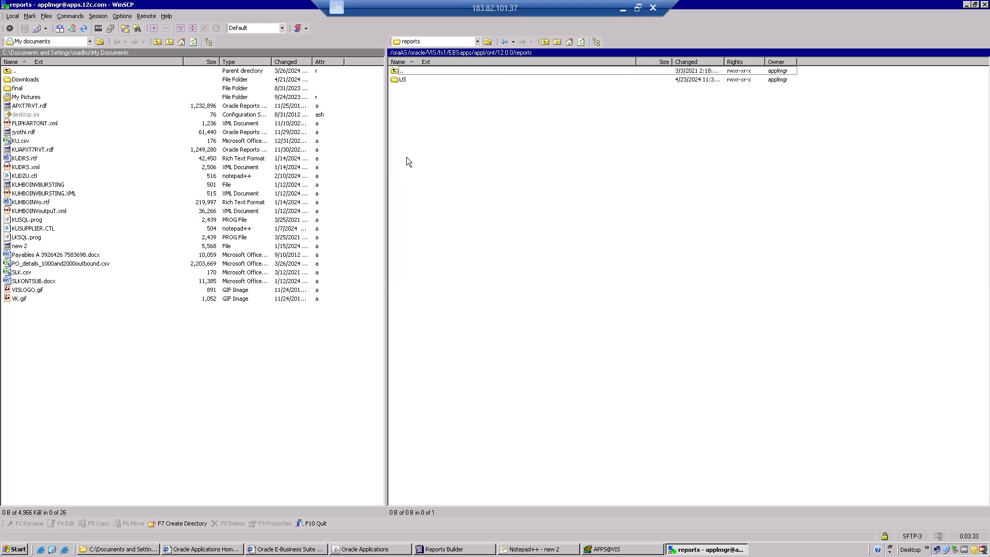
pyautogui.doubleClick(402, 80)
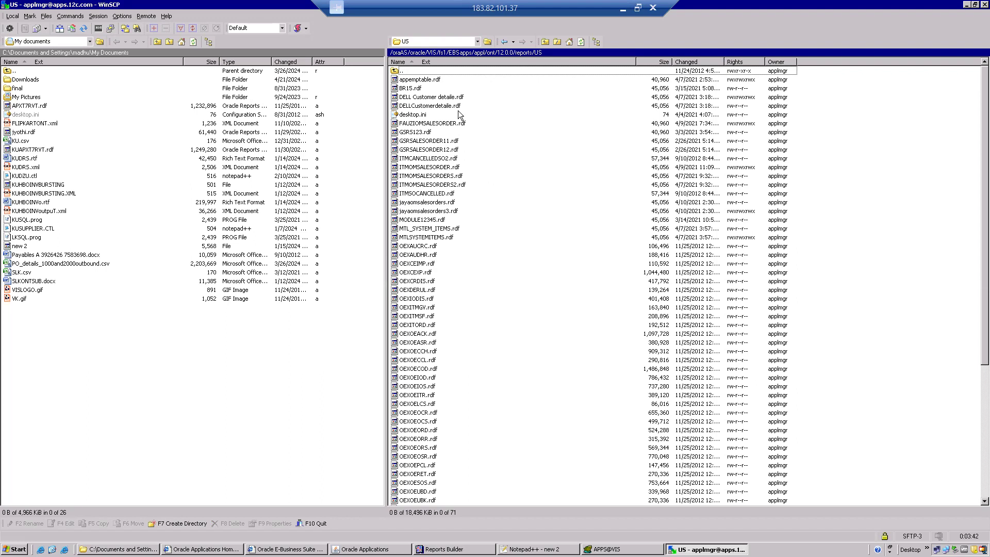
# Upload XX_SO_DETAIL.rdf from the local Desktop folder batch 104 to the remote ont/12.0.0/reports/US directory with default transfer settings.
pyautogui.click(89, 42)
pyautogui.click(39, 62)
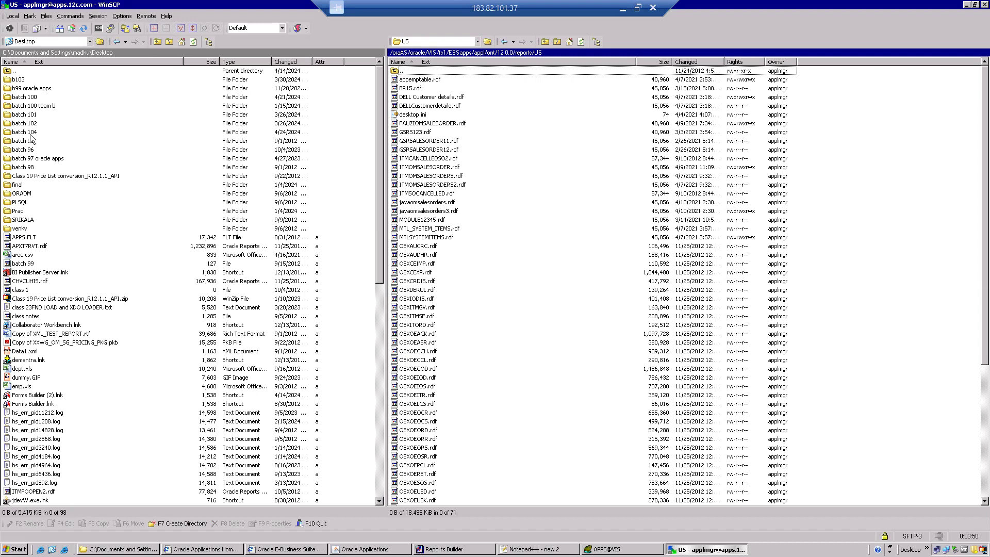
pyautogui.doubleClick(30, 133)
pyautogui.click(45, 116)
pyautogui.moveTo(44, 117); pyautogui.dragTo(519, 171)
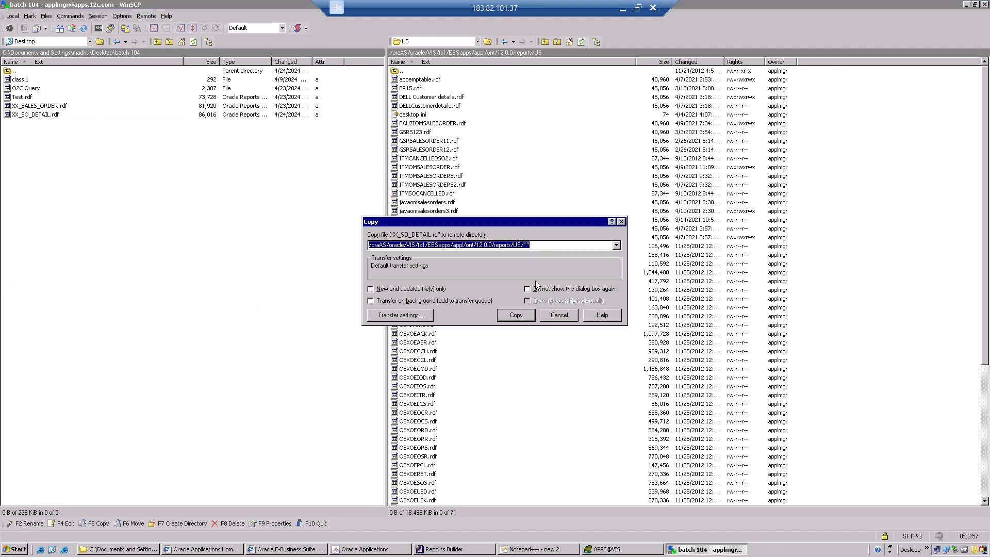
pyautogui.click(516, 315)
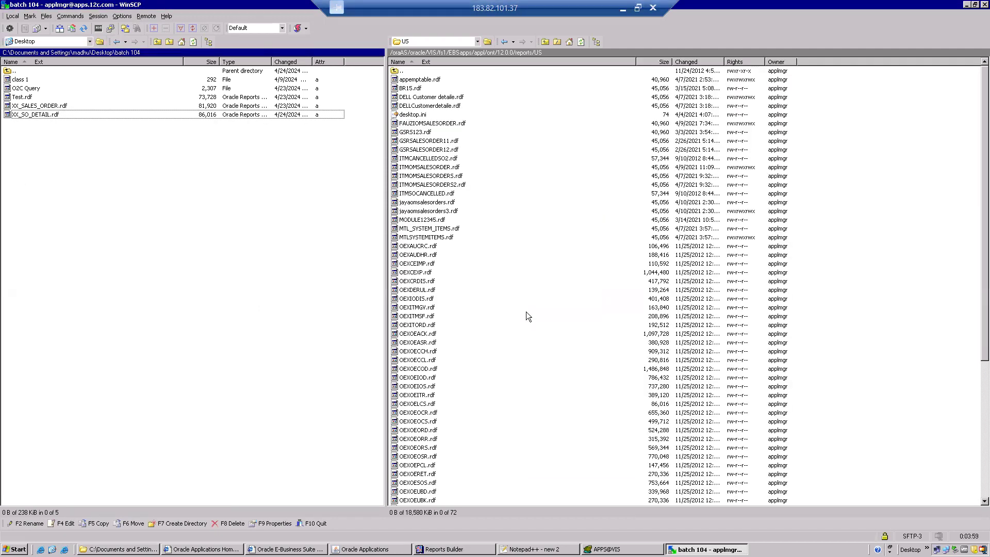
# Sort the remote files by change date, newest first, and check for the uploaded XX_SO_DETAIL.rdf.
pyautogui.click(687, 63)
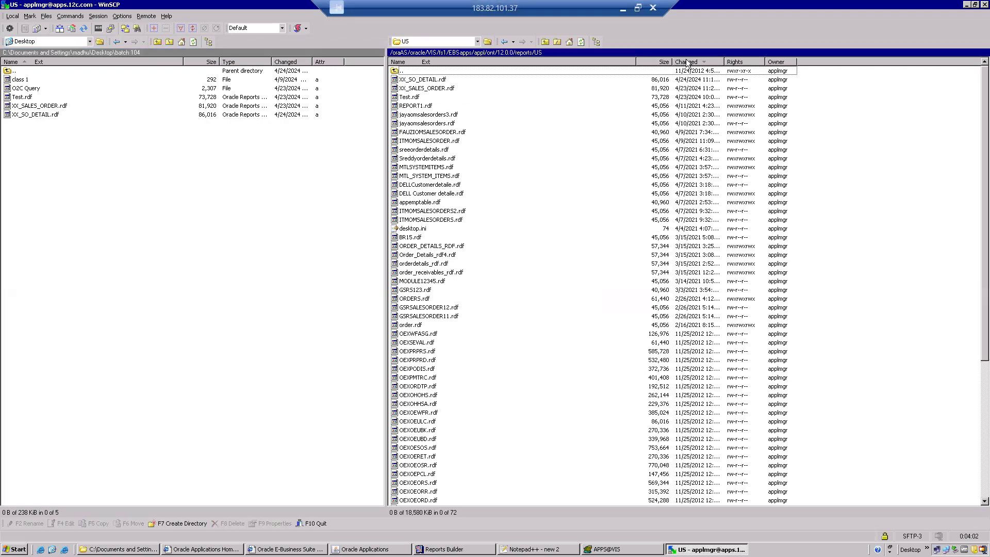
pyautogui.press('Down')
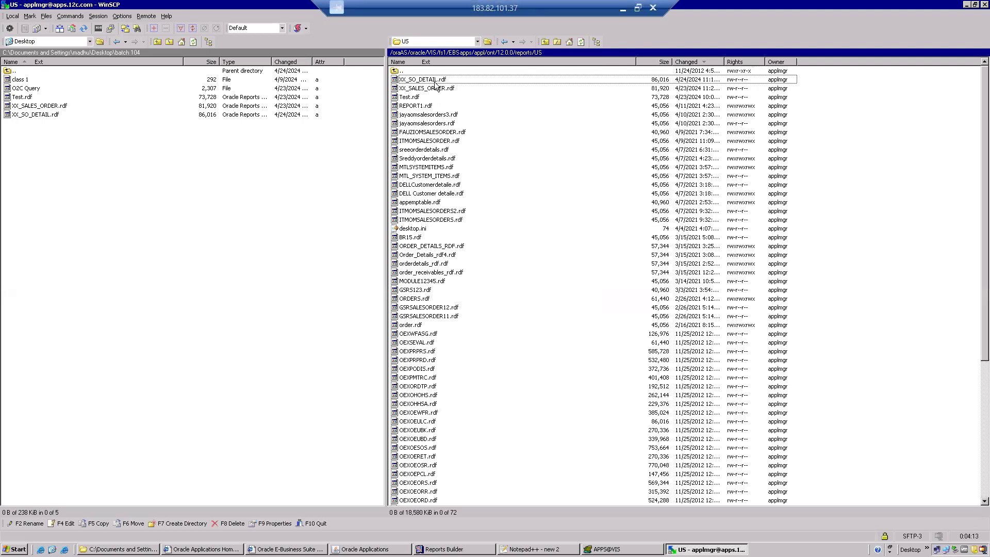
pyautogui.click(508, 431)
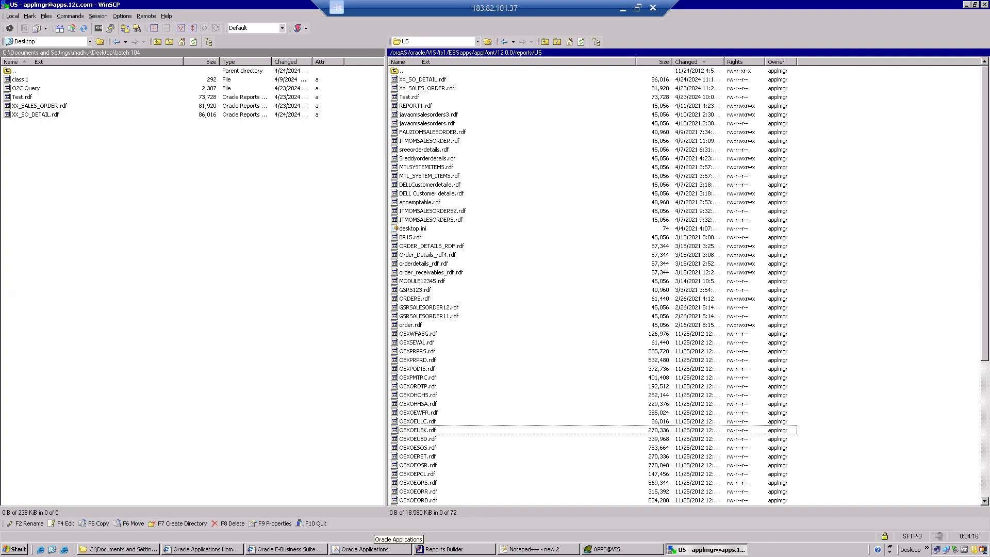
# Switch to Oracle Applications, close the About window and the open program form, and open the Concurrent Program Executable form.
pyautogui.click(369, 550)
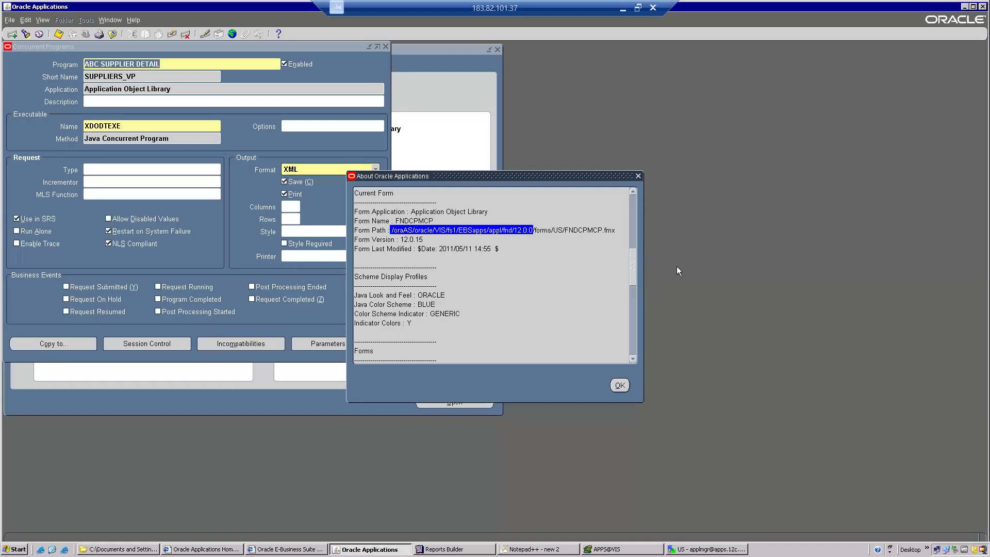
pyautogui.click(638, 176)
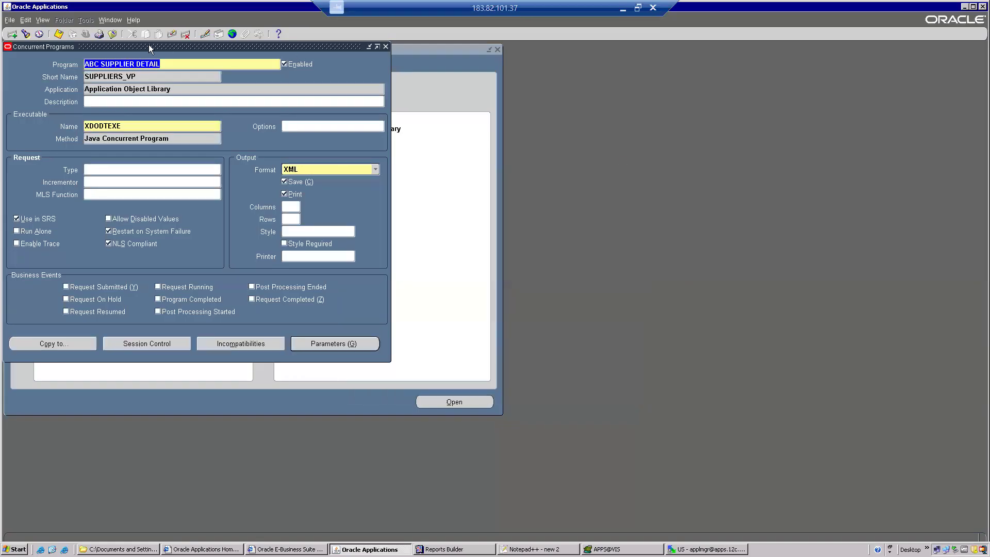
pyautogui.click(112, 34)
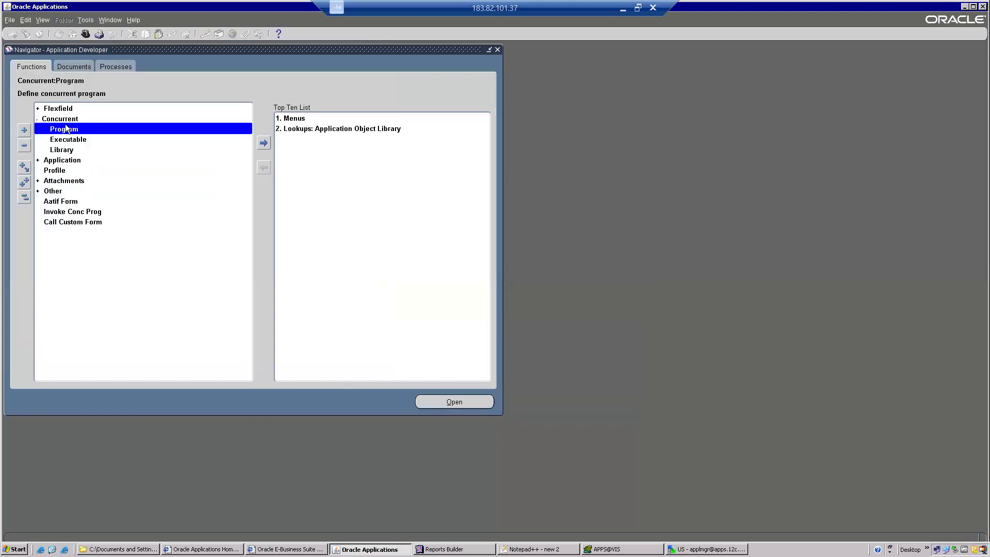
pyautogui.doubleClick(66, 127)
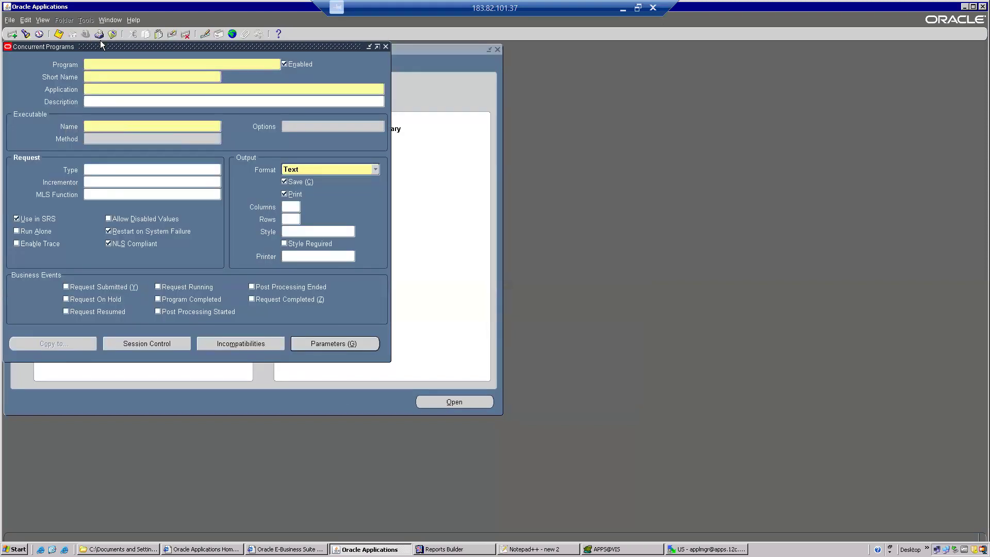
pyautogui.click(112, 35)
pyautogui.doubleClick(67, 139)
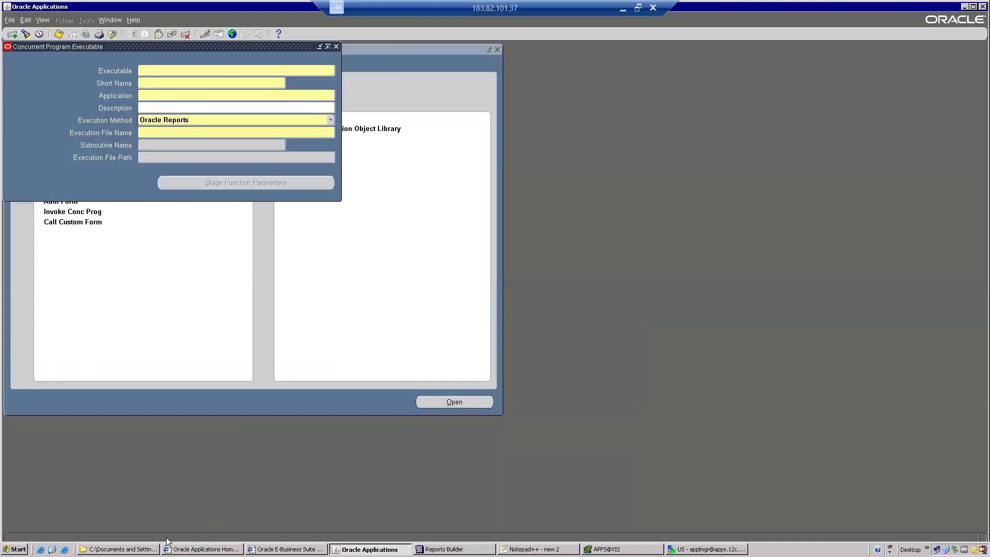
# Copy the name XX_SO_DETAIL, without its extension, from the report file in the Windows folder batch 104.
pyautogui.click(150, 549)
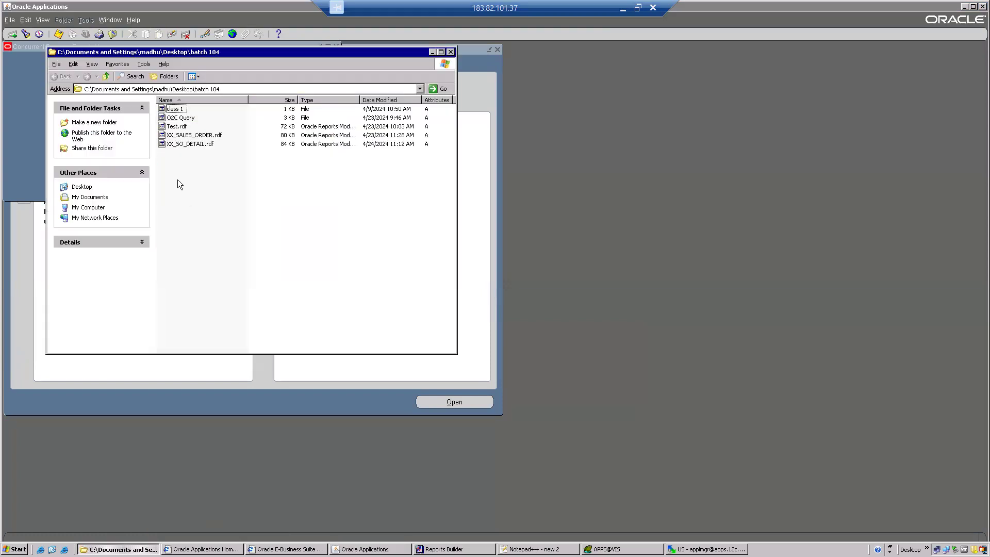
pyautogui.click(179, 147)
pyautogui.rightClick(179, 147)
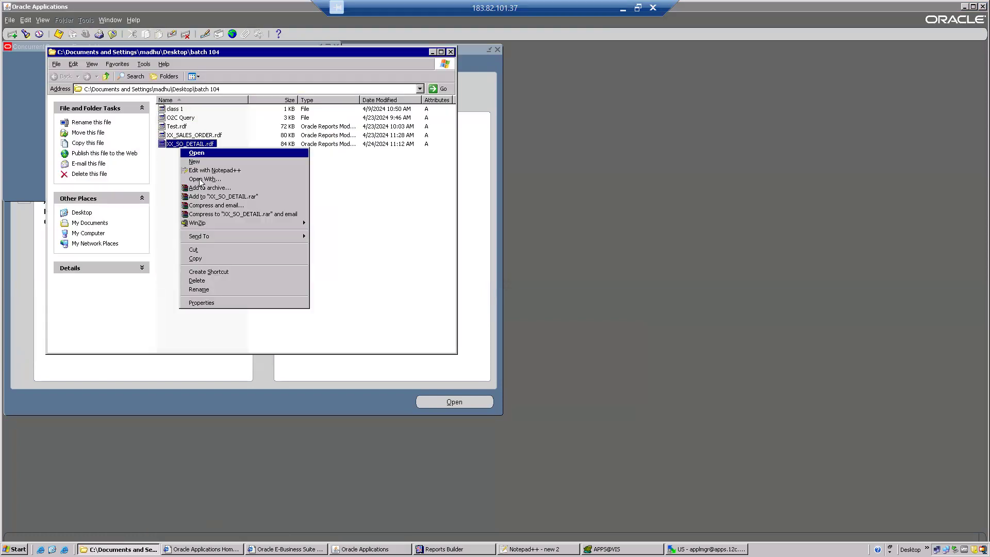
pyautogui.click(201, 289)
pyautogui.hotkey('ctrl', 'c')
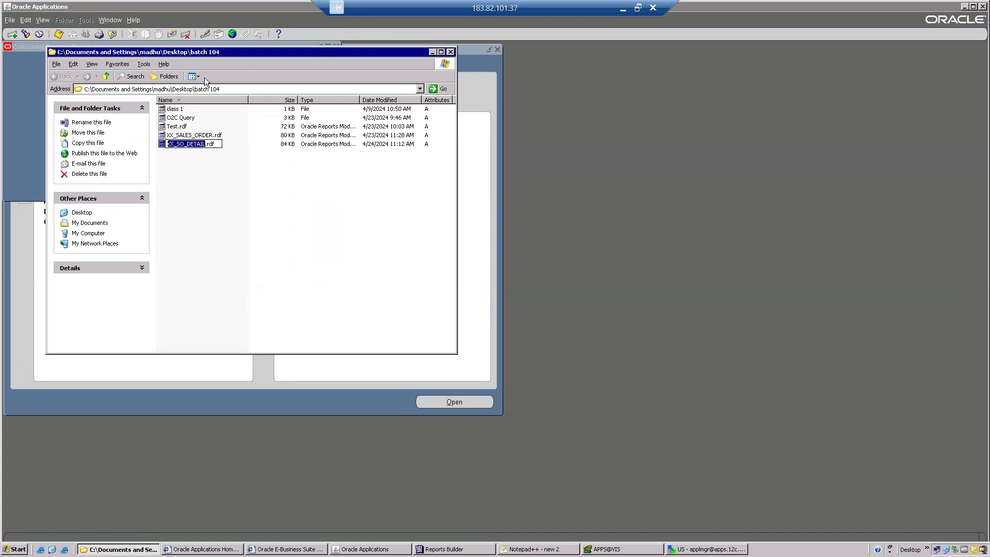
pyautogui.click(432, 52)
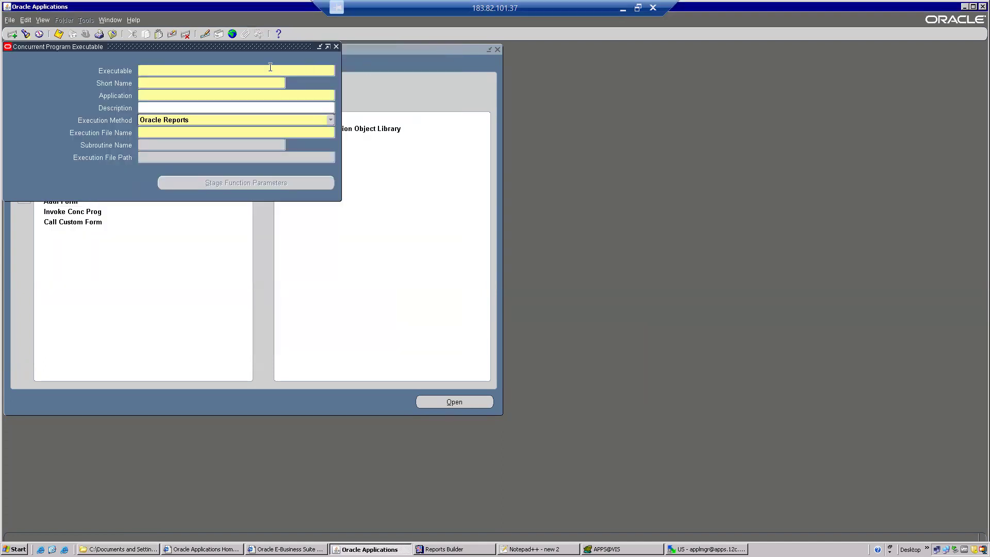
# Enter XX_SO_DETAIL as the executable's name and short name, and assign it to the Order Management application.
pyautogui.hotkey('ctrl', 'v')
pyautogui.click(240, 84)
pyautogui.hotkey('ctrl', 'v')
pyautogui.press('Tab')
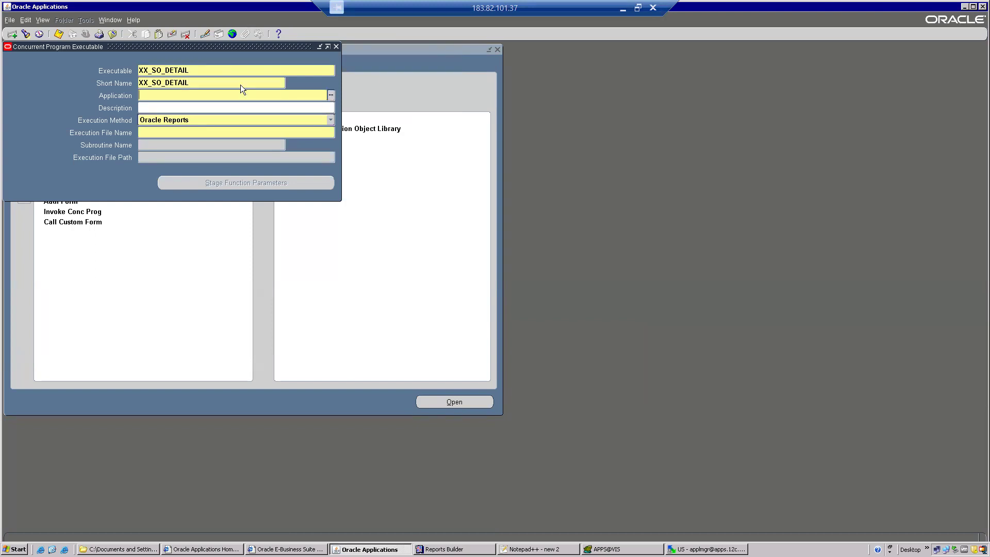
pyautogui.write('O')
pyautogui.write('r Manage')
pyautogui.press('Tab')
# Choose Oracle Reports as the execution method, set the execution file name to XX_SO_DETAIL, and save the executable.
pyautogui.click(195, 123)
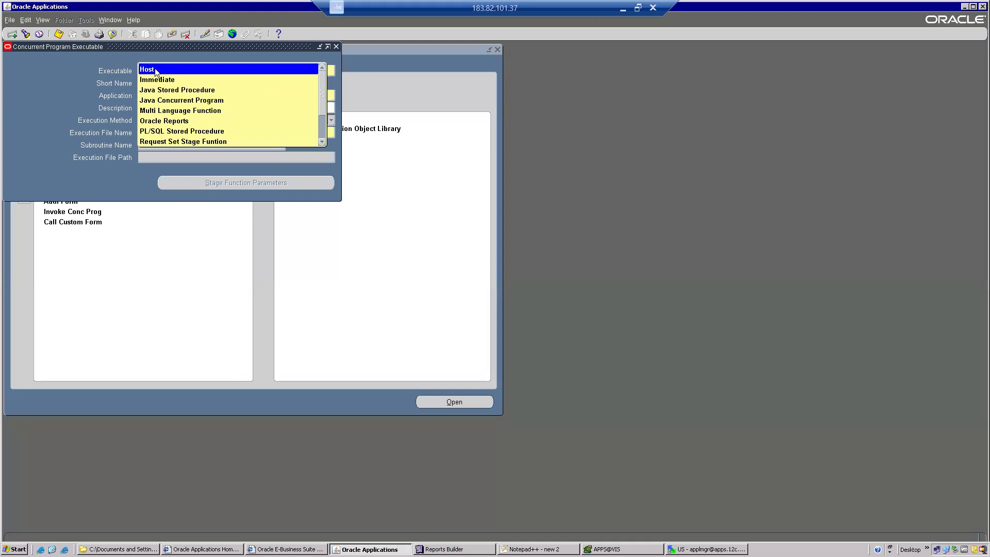
pyautogui.click(180, 124)
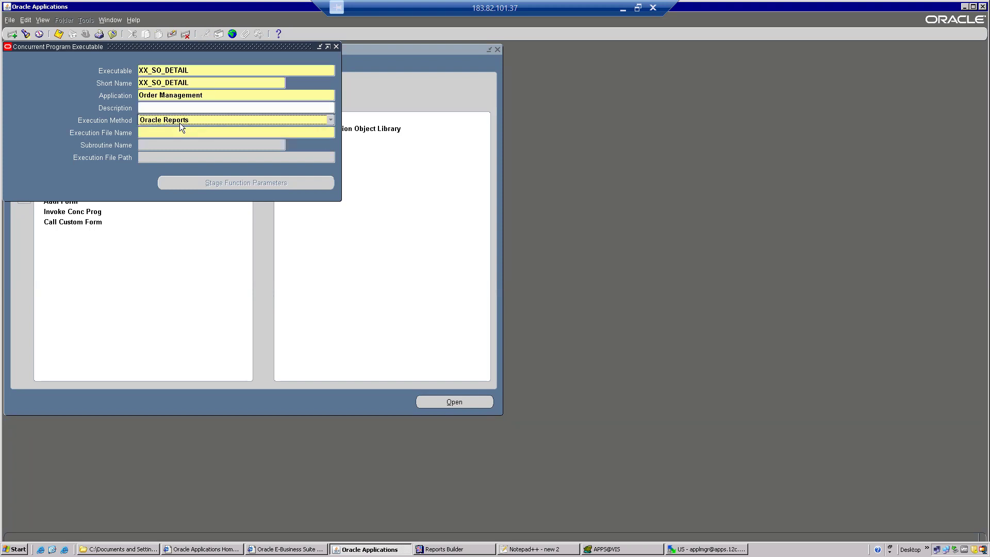
pyautogui.click(176, 132)
pyautogui.hotkey('ctrl', 'v')
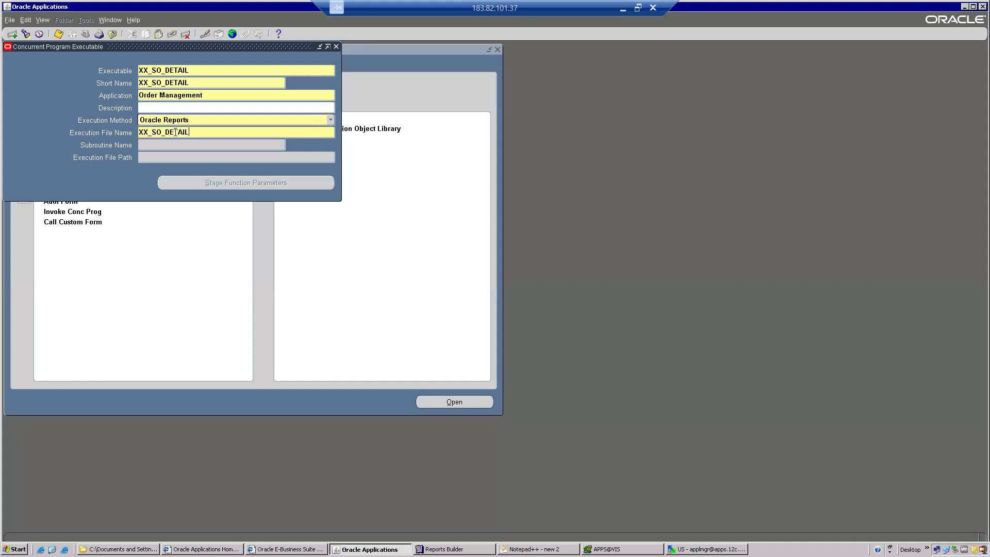
pyautogui.click(59, 34)
pyautogui.hotkey('ctrl', 'c')
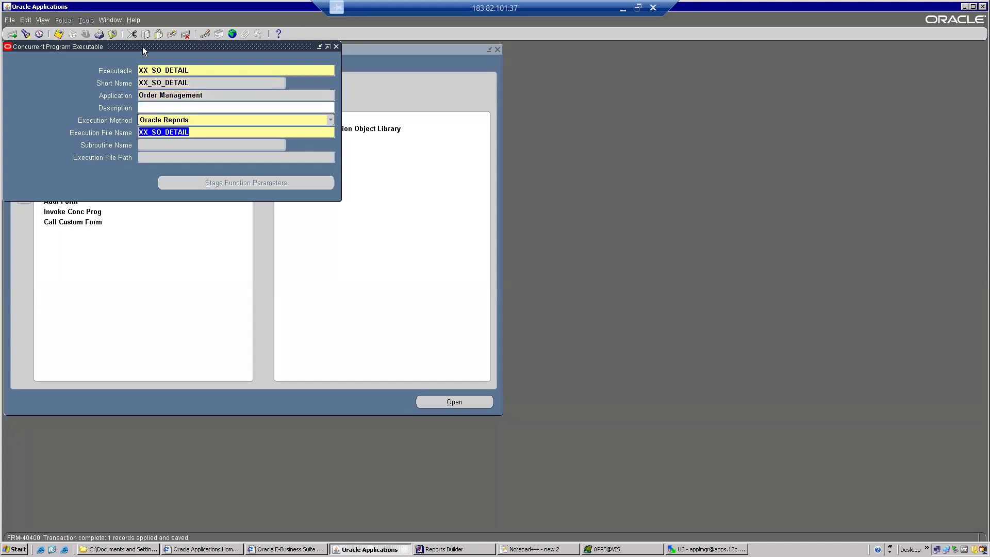
# Start a new concurrent program definition named XX Sales Order Details Report with the short name XX_SO_DETAIL.
pyautogui.click(114, 35)
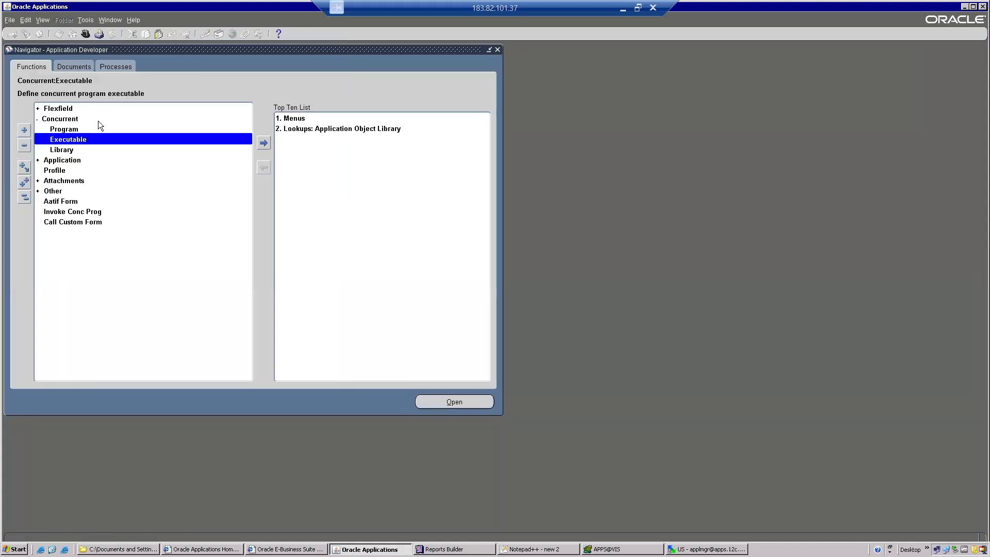
pyautogui.doubleClick(72, 130)
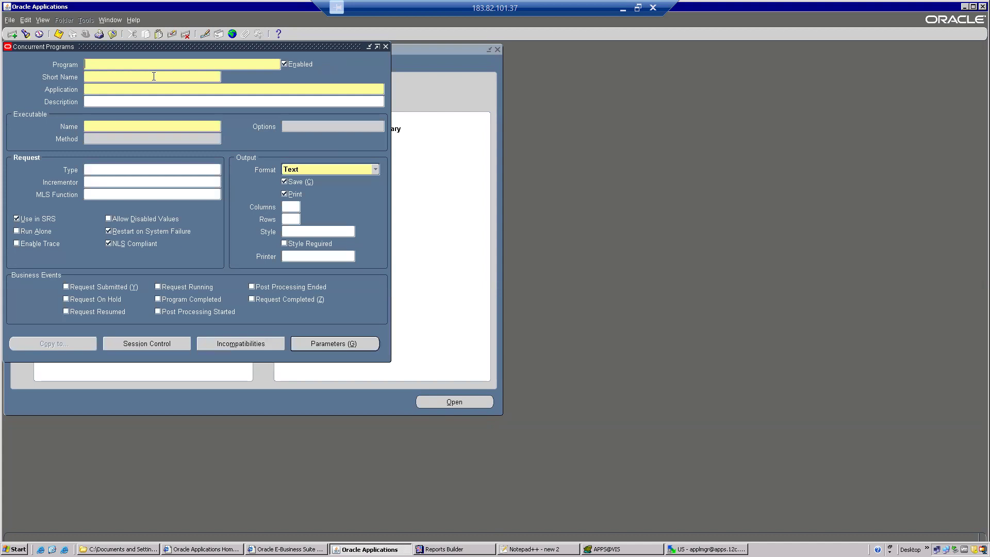
pyautogui.write('XX Sales Order Details ZReport')
pyautogui.press('BackSpace')
pyautogui.press('BackSpace')
pyautogui.press('BackSpace')
pyautogui.press('BackSpace')
pyautogui.press('BackSpace')
pyautogui.press('BackSpace')
pyautogui.write('Report')
pyautogui.hotkey('ctrl', 'v')
pyautogui.press('Tab')
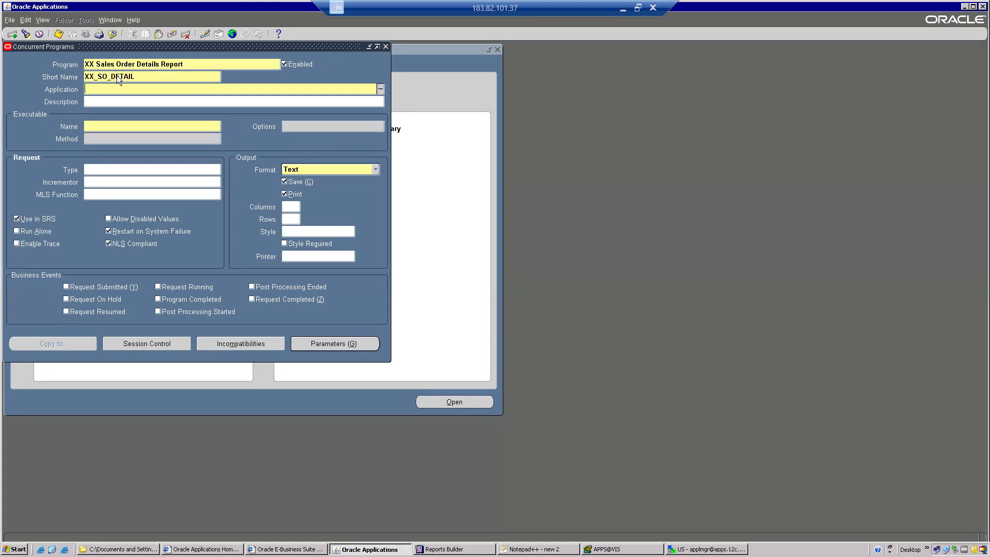
# Assign the concurrent program to the Order Management application and link it to the XX_SO_DETAIL executable.
pyautogui.write('Order Management')
pyautogui.press('Tab')
pyautogui.click(119, 125)
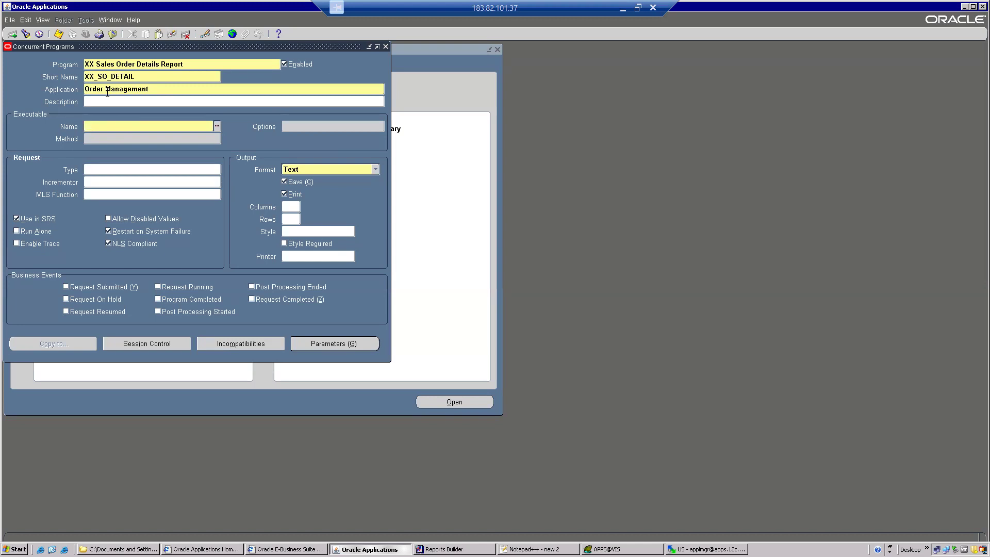
pyautogui.hotkey('ctrl', 'v')
pyautogui.press('Tab')
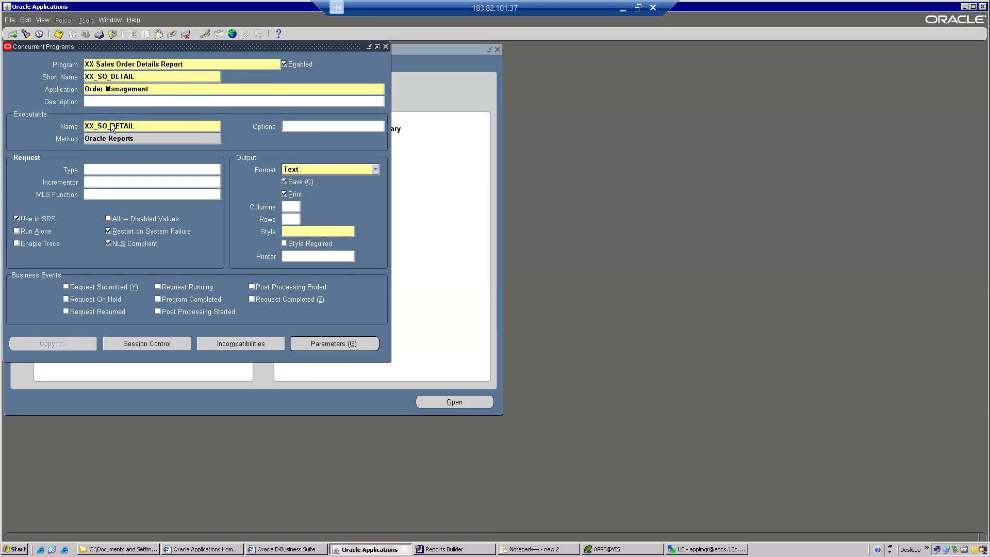
# Try the unregistered name AASASDD as the program's executable, and restore XX_SO_DETAIL.
pyautogui.click(143, 126)
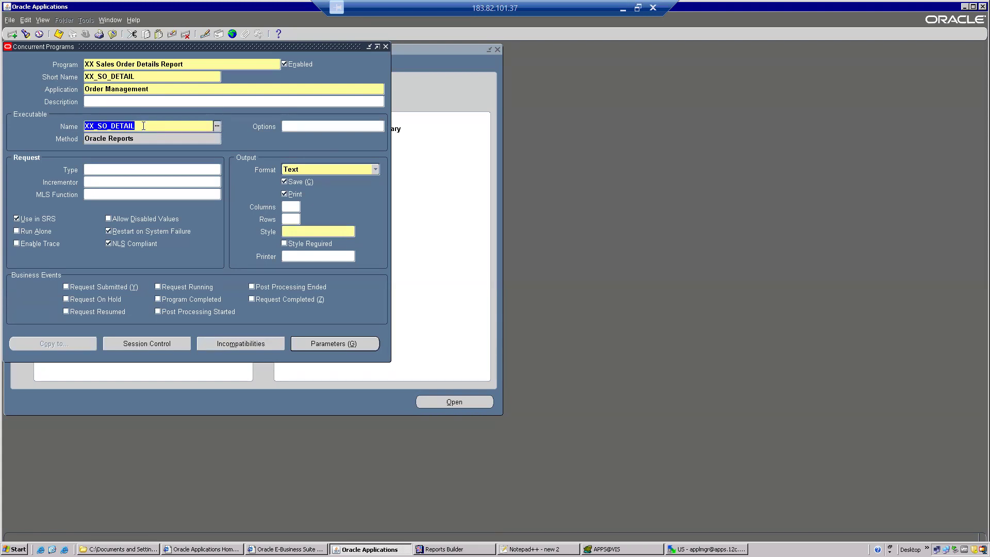
pyautogui.click(143, 125)
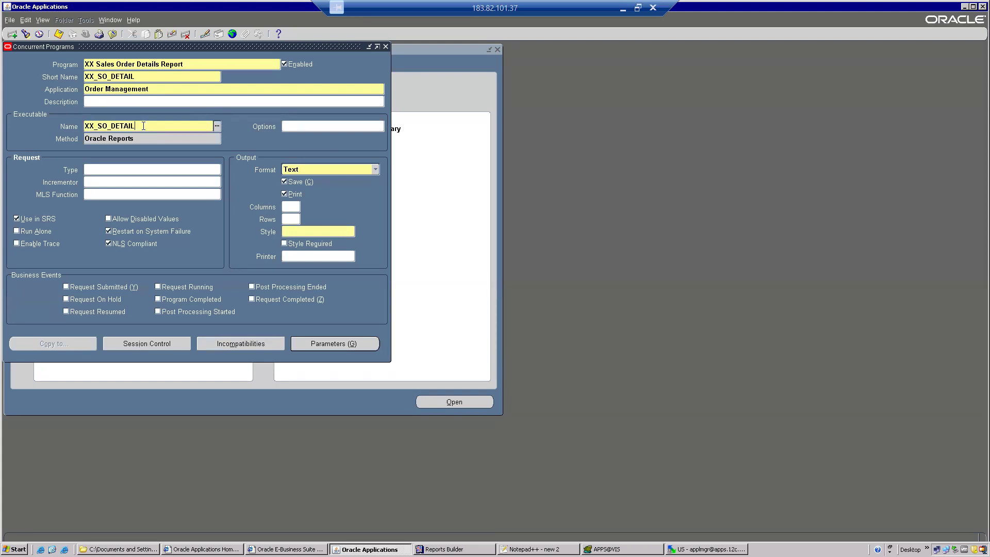
pyautogui.press('Tab')
pyautogui.click(144, 126)
pyautogui.hotkey('ctrl', 'c')
pyautogui.click(143, 126)
pyautogui.press('BackSpace')
pyautogui.press('BackSpace')
pyautogui.press('BackSpace')
pyautogui.press('BackSpace')
pyautogui.press('BackSpace')
pyautogui.press('BackSpace')
pyautogui.press('BackSpace')
pyautogui.press('BackSpace')
pyautogui.press('BackSpace')
pyautogui.press('BackSpace')
pyautogui.press('BackSpace')
pyautogui.press('BackSpace')
pyautogui.write('AASASDD')
pyautogui.press('Tab')
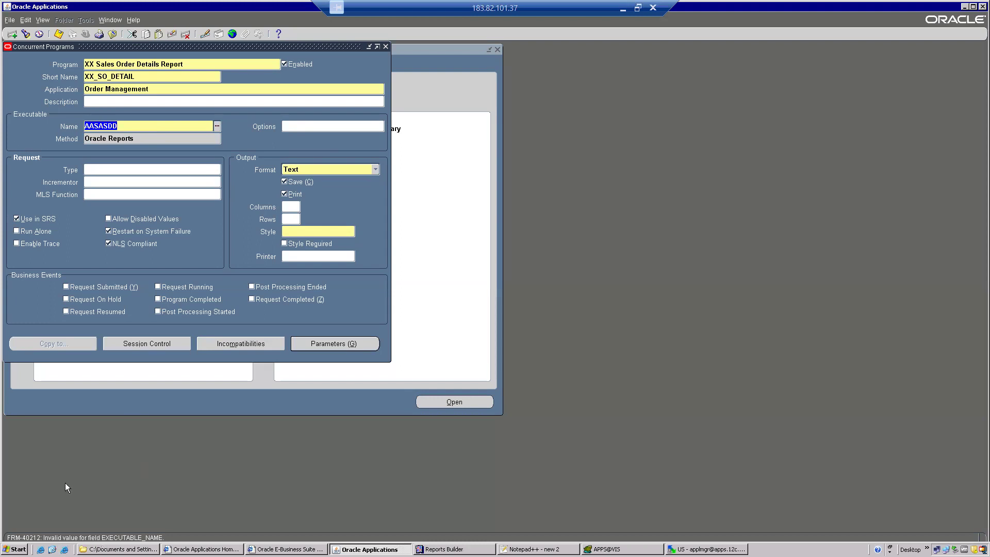
pyautogui.hotkey('ctrl', 'v')
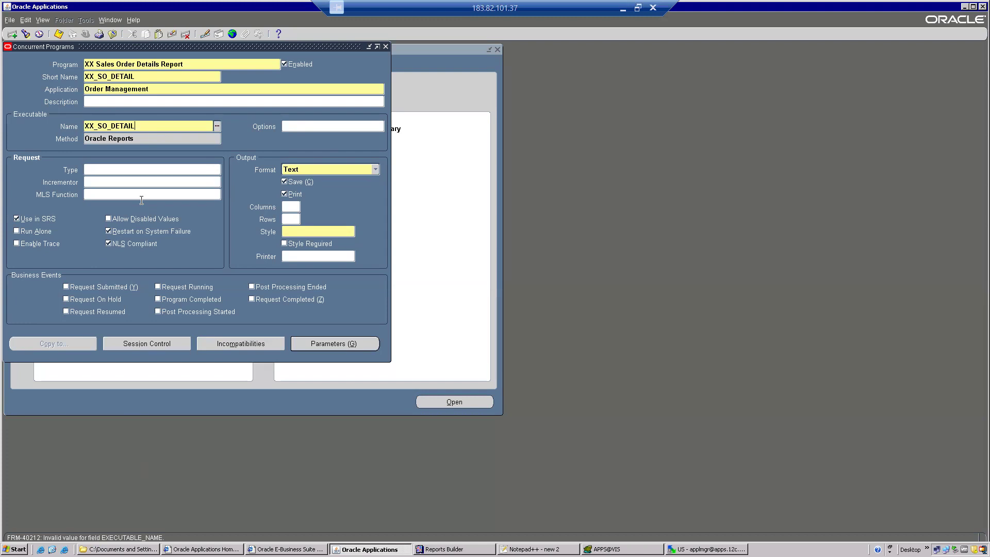
pyautogui.press('Tab')
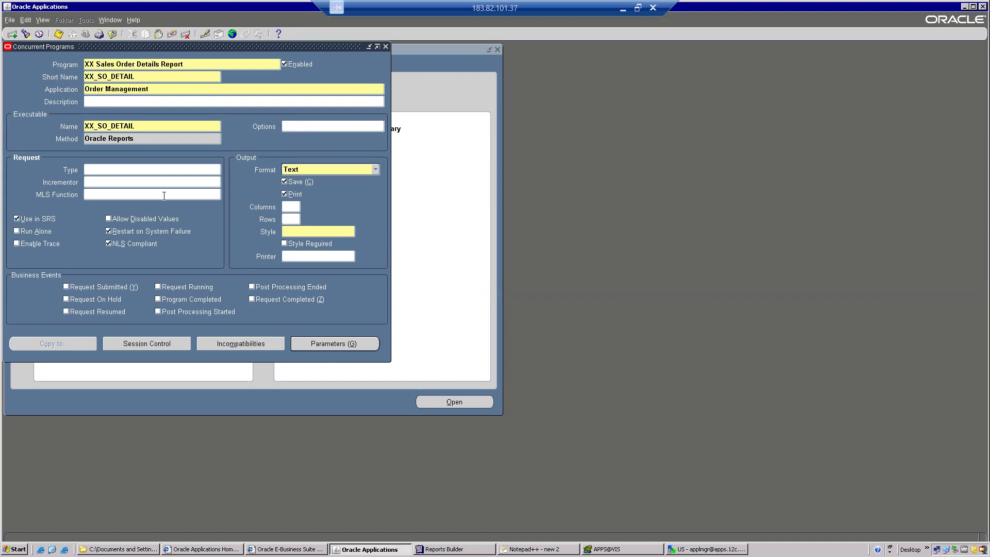
# Set the output style to A4, keep the Text output format, and try to save the concurrent program.
pyautogui.click(316, 232)
pyautogui.write('A4')
pyautogui.press('Tab')
pyautogui.click(342, 172)
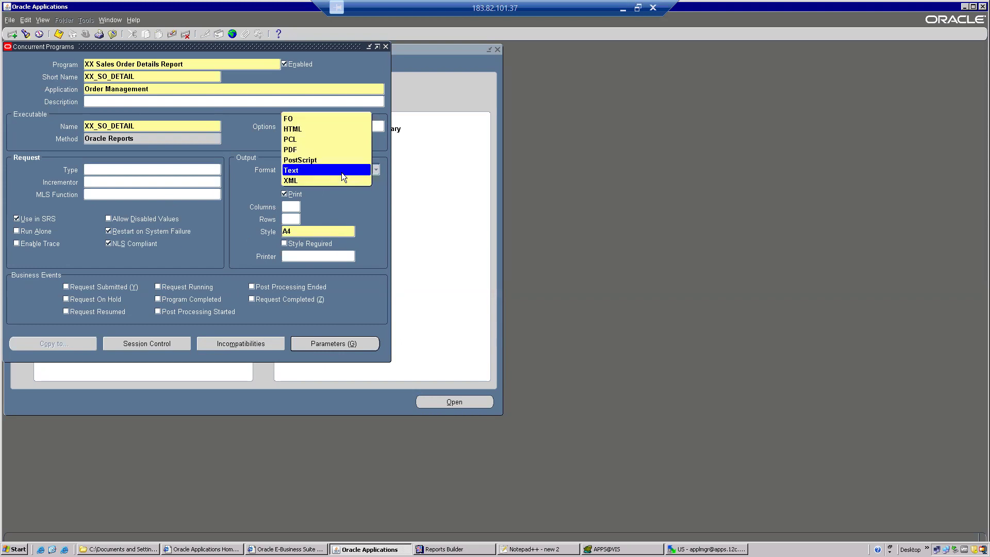
pyautogui.click(341, 172)
pyautogui.click(59, 34)
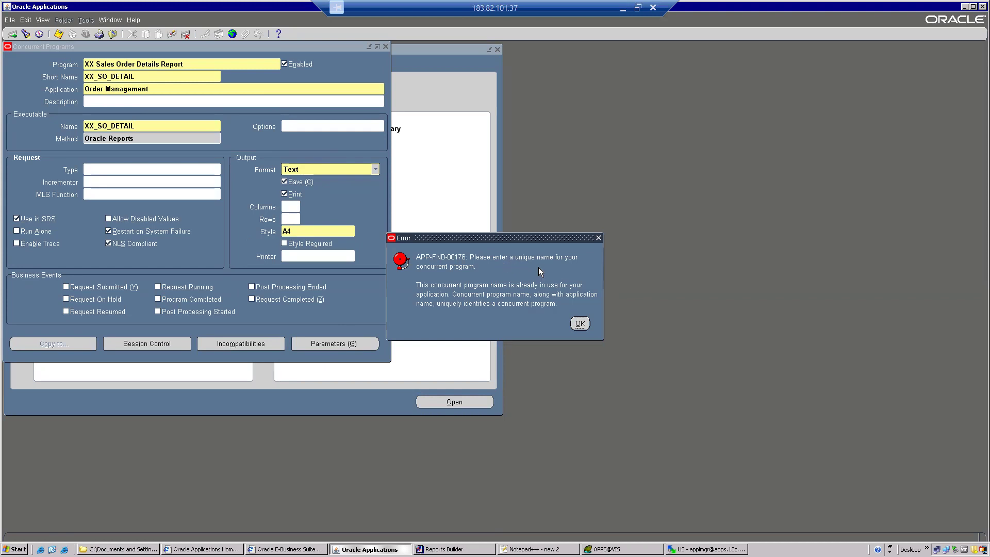
pyautogui.click(578, 325)
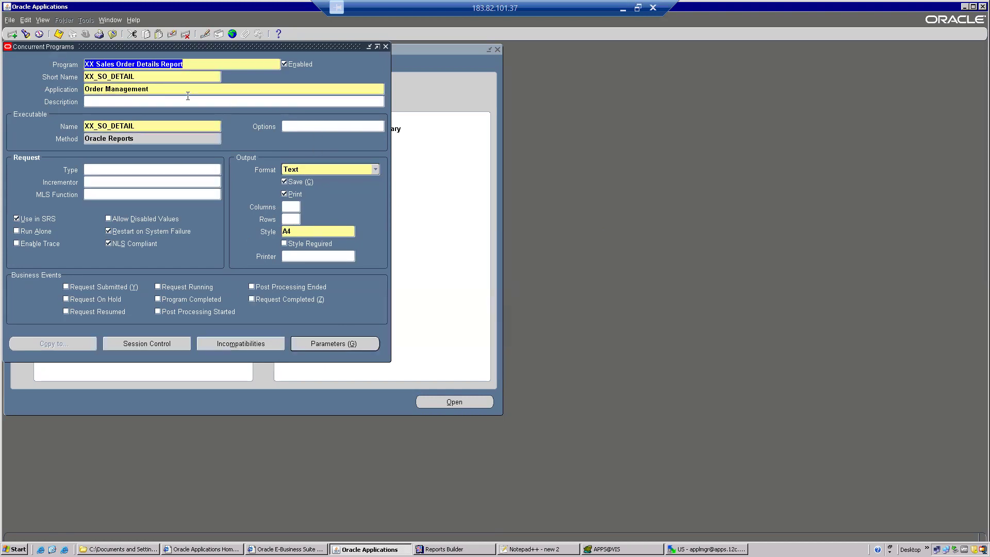
# Rename the concurrent program XX104 Sales Order Details Report and save it.
pyautogui.click(93, 64)
pyautogui.press('BackSpace')
pyautogui.press('BackSpace')
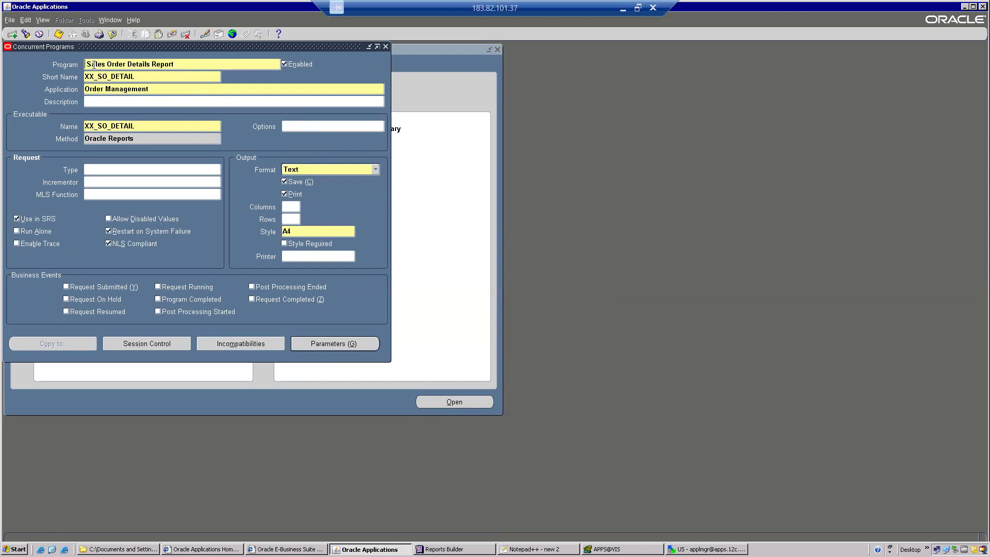
pyautogui.write('XX104')
pyautogui.click(59, 34)
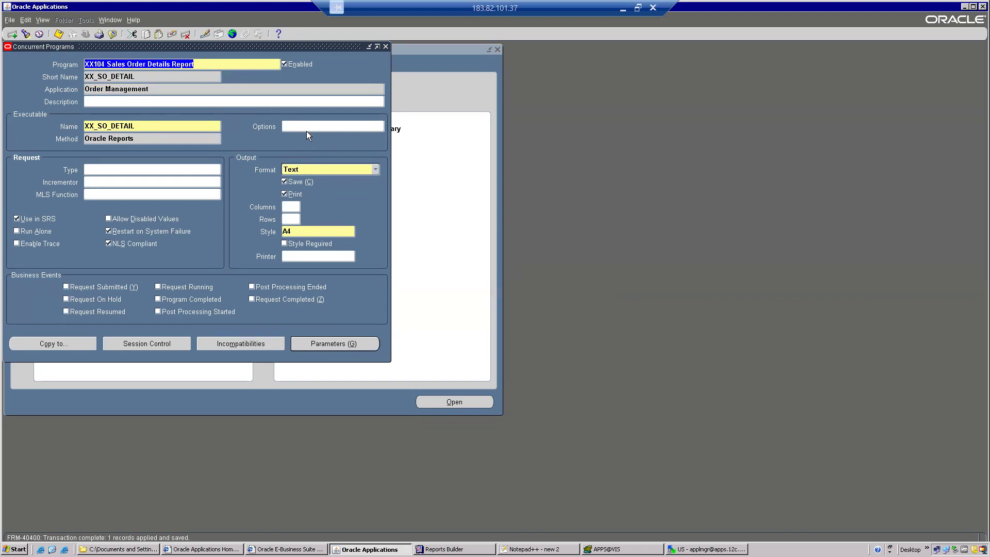
# Try XML as the concurrent program's output format, restore Text, and save the program.
pyautogui.click(322, 169)
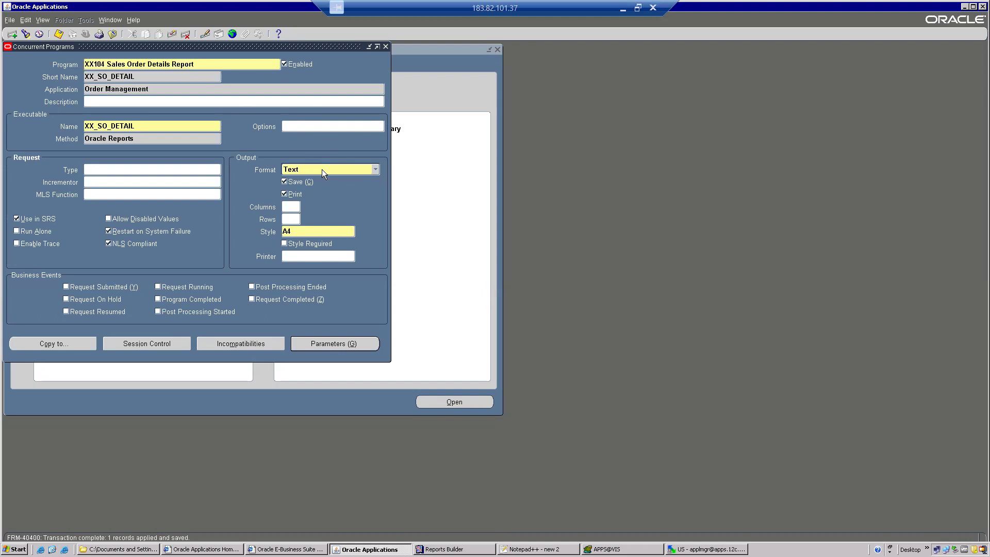
pyautogui.click(298, 179)
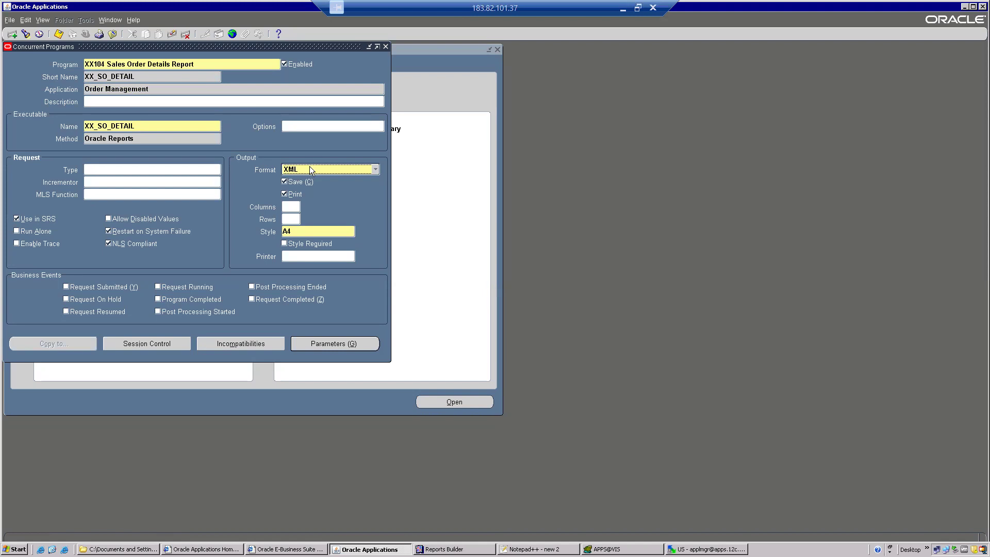
pyautogui.click(311, 171)
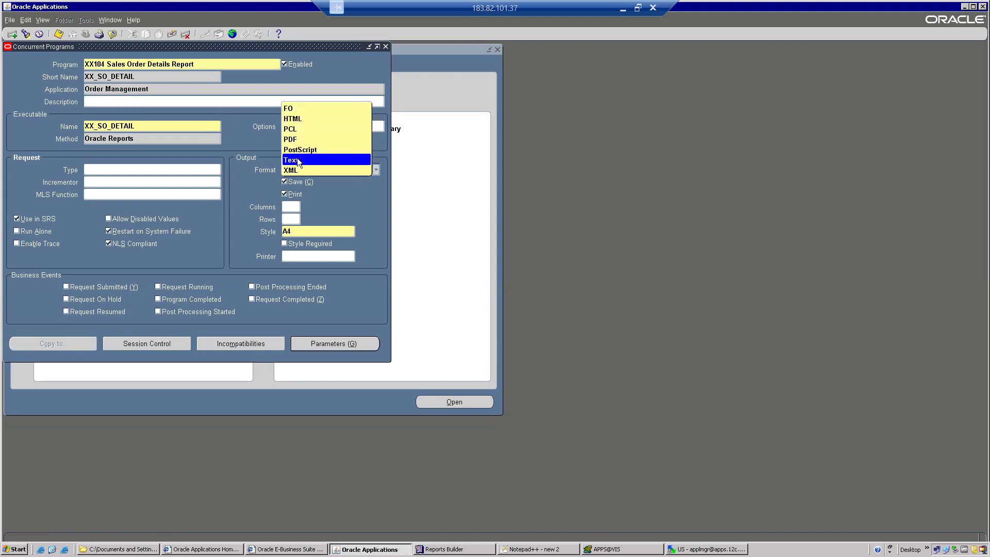
pyautogui.click(301, 160)
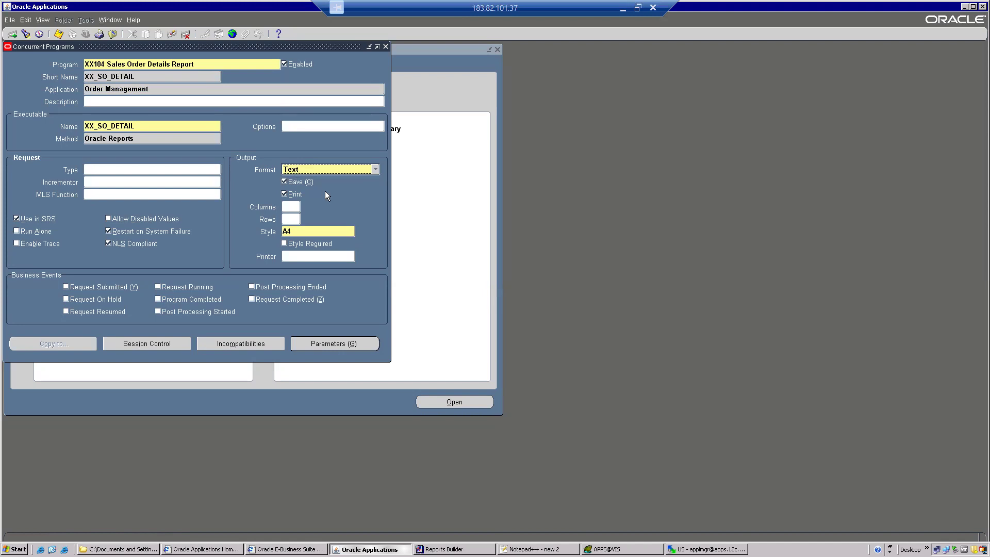
pyautogui.click(319, 172)
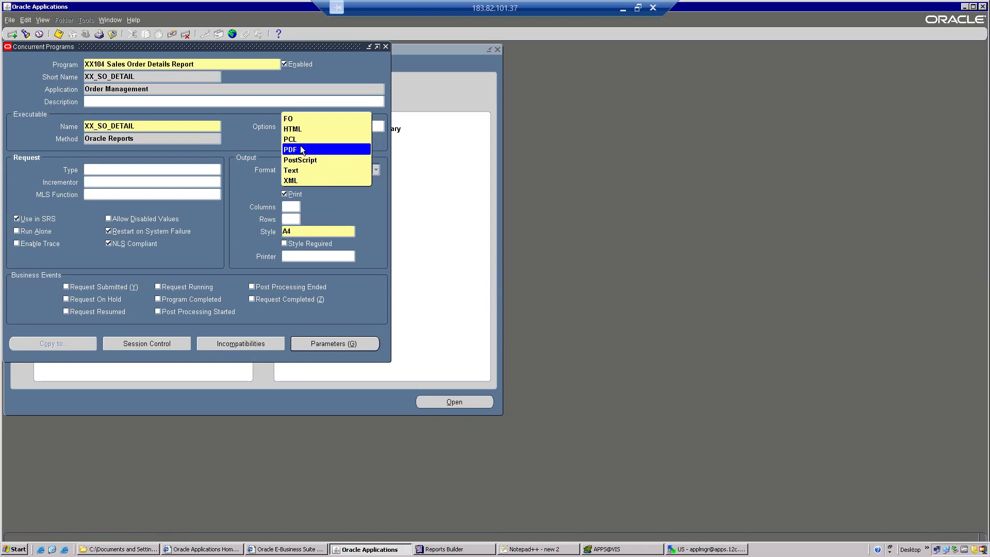
pyautogui.click(301, 173)
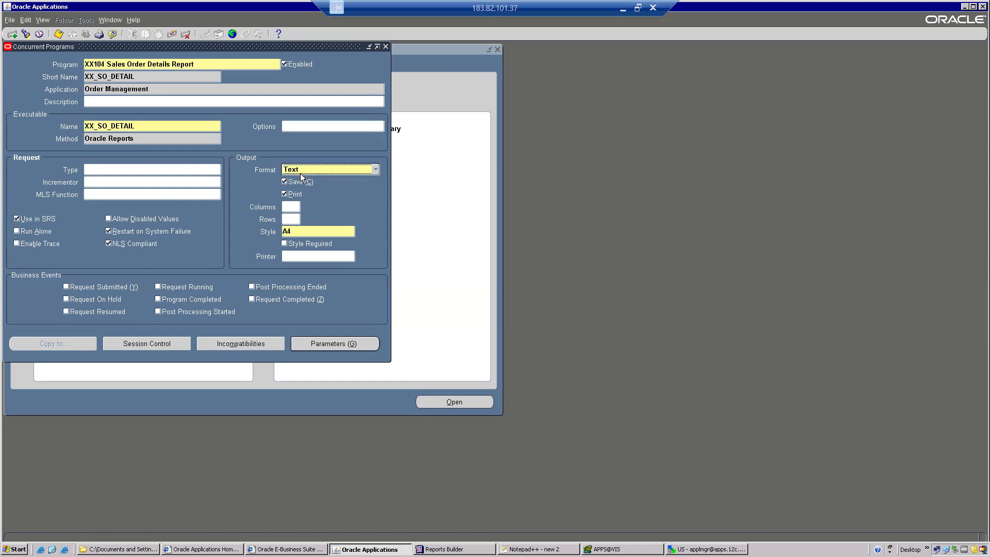
pyautogui.click(58, 35)
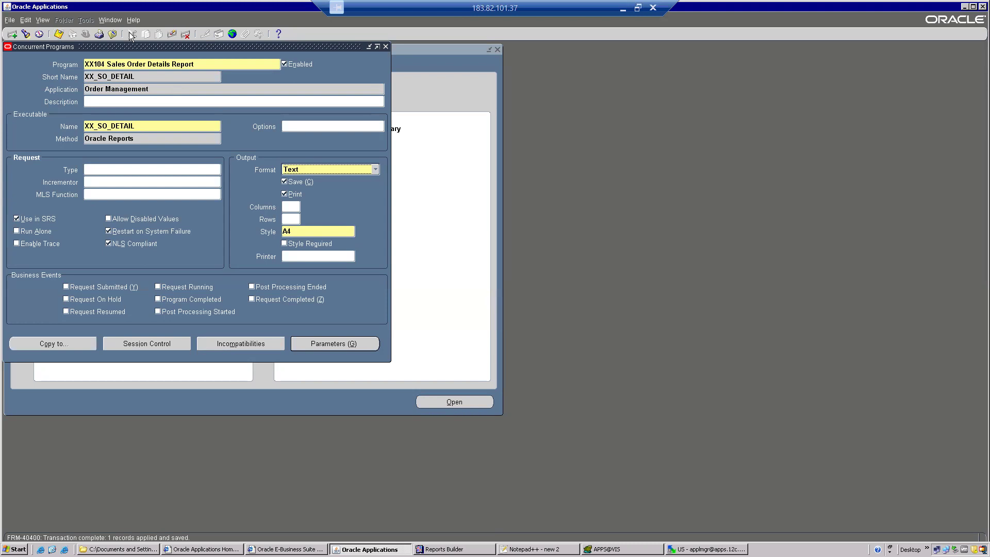
# Close the Concurrent Programs form and switch to the System Administrator responsibility.
pyautogui.click(205, 61)
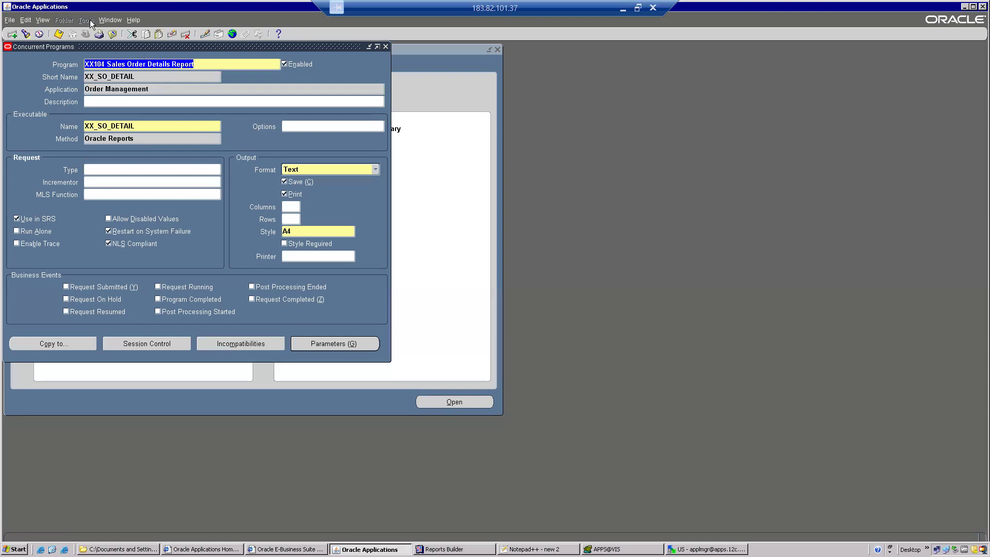
pyautogui.click(113, 34)
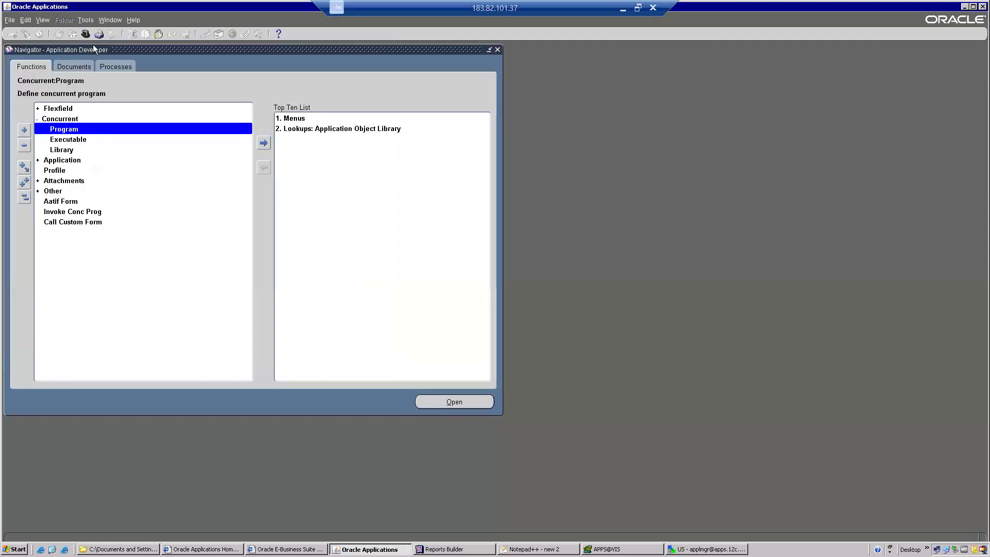
pyautogui.click(86, 35)
pyautogui.write('system Administrat%')
pyautogui.doubleClick(74, 134)
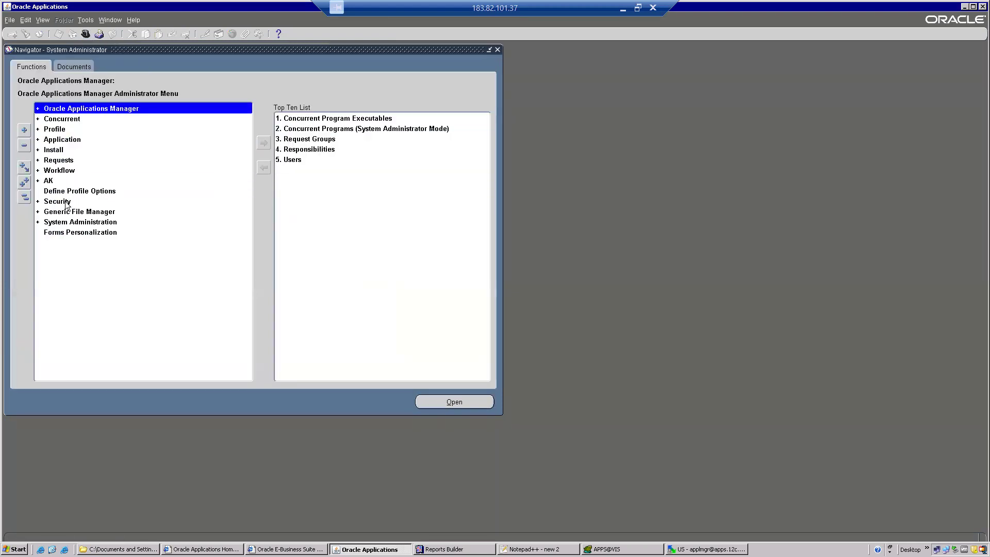
# Open the form for defining responsibilities under Security.
pyautogui.doubleClick(66, 204)
pyautogui.click(77, 224)
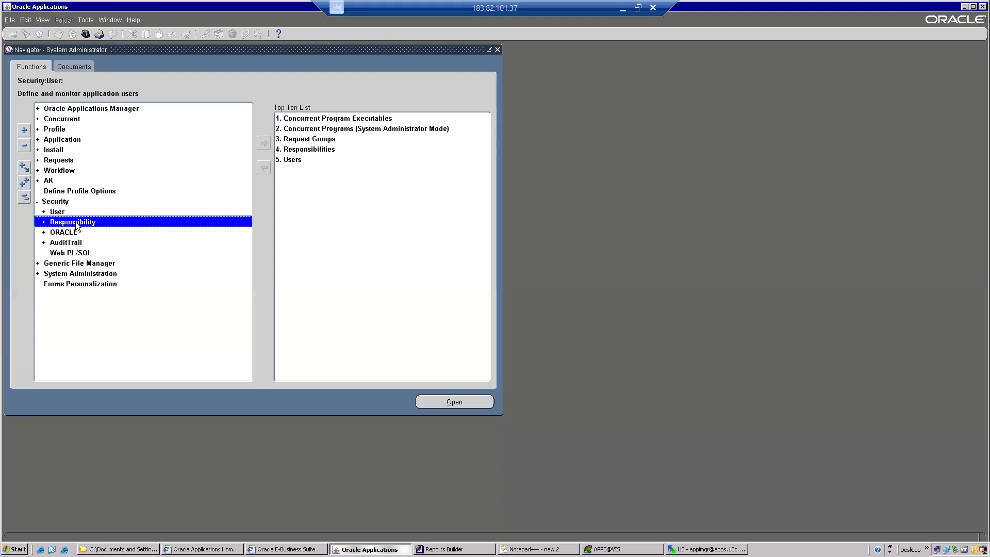
pyautogui.doubleClick(76, 225)
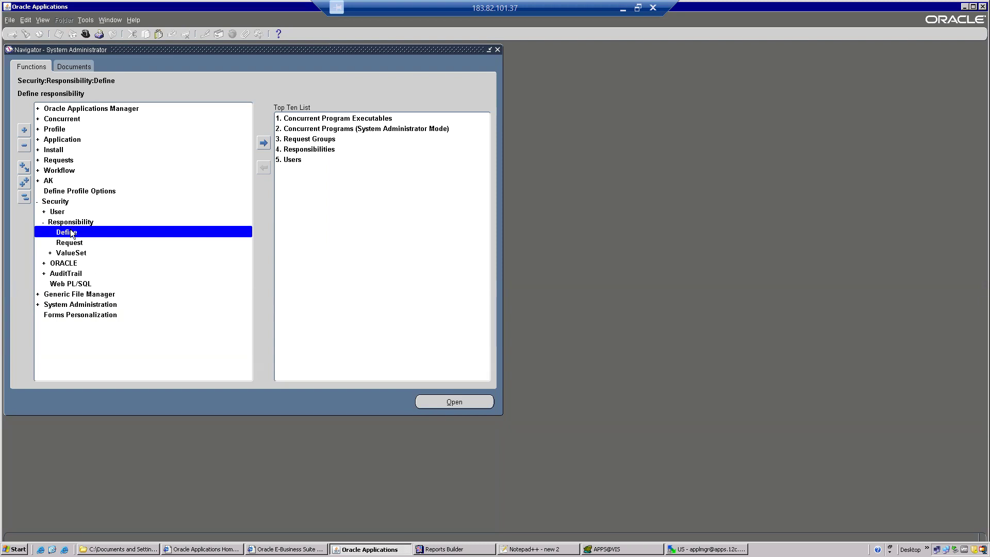
pyautogui.click(70, 235)
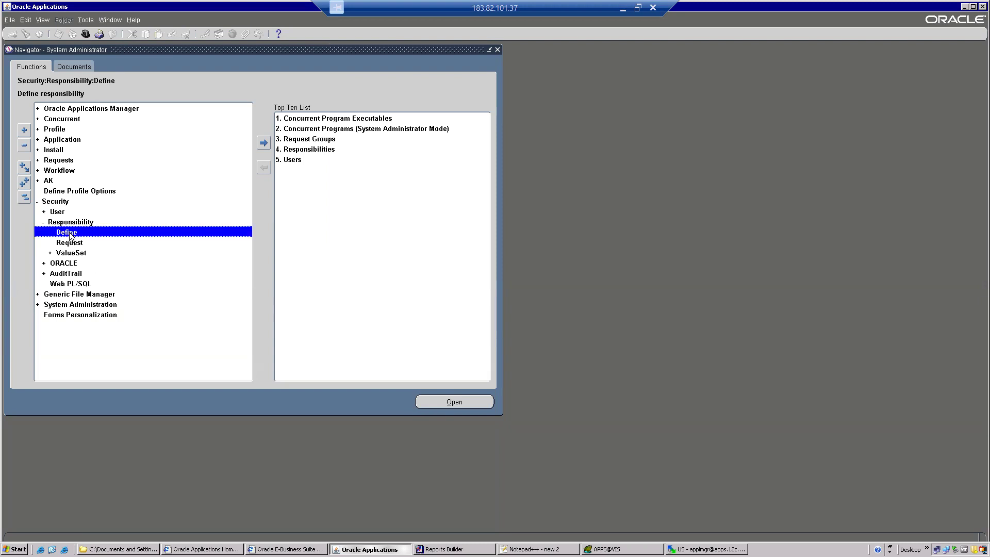
pyautogui.doubleClick(69, 232)
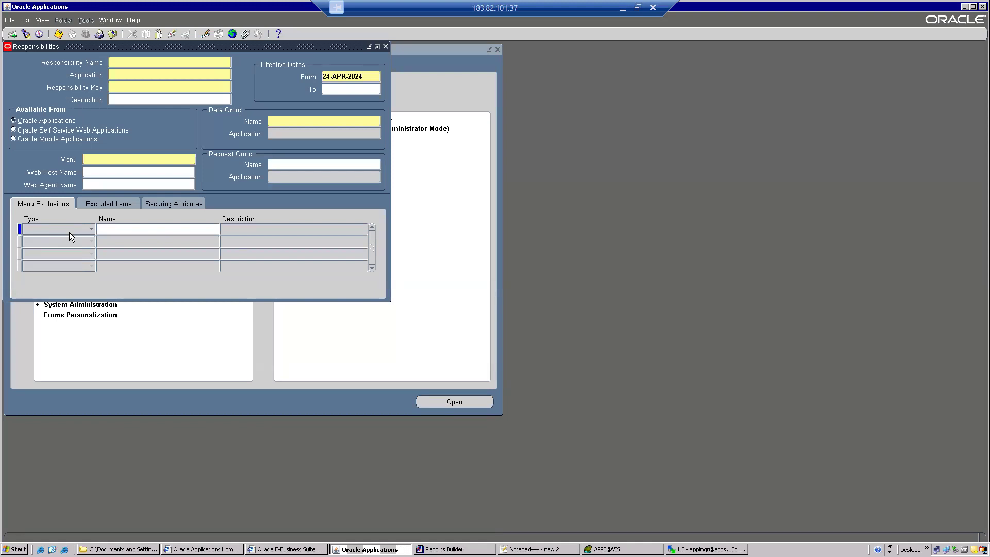
# Query the responsibilities whose name matches %Order%Managment%.
pyautogui.press('F11')
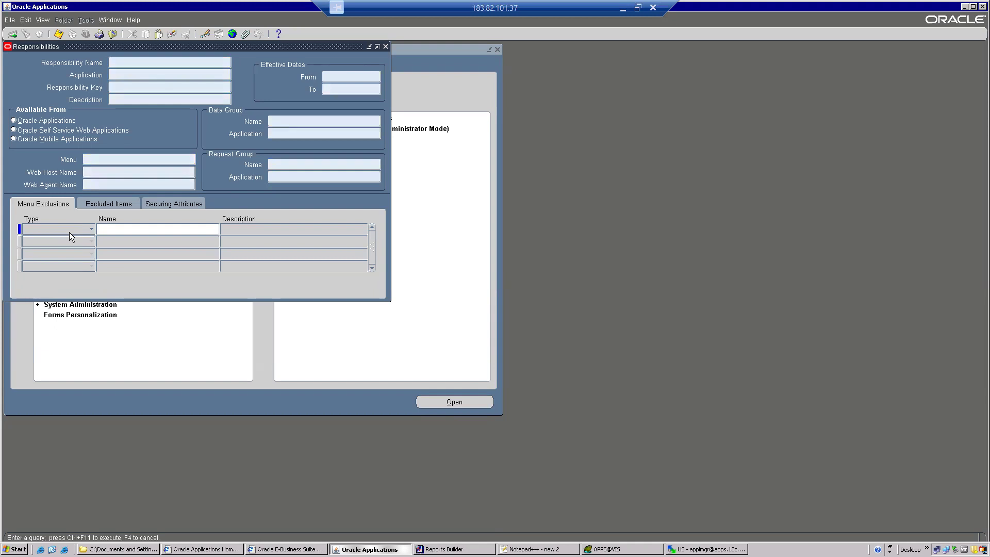
pyautogui.write('Order%Managment%')
pyautogui.write('%')
pyautogui.hotkey('ctrl', 'F11')
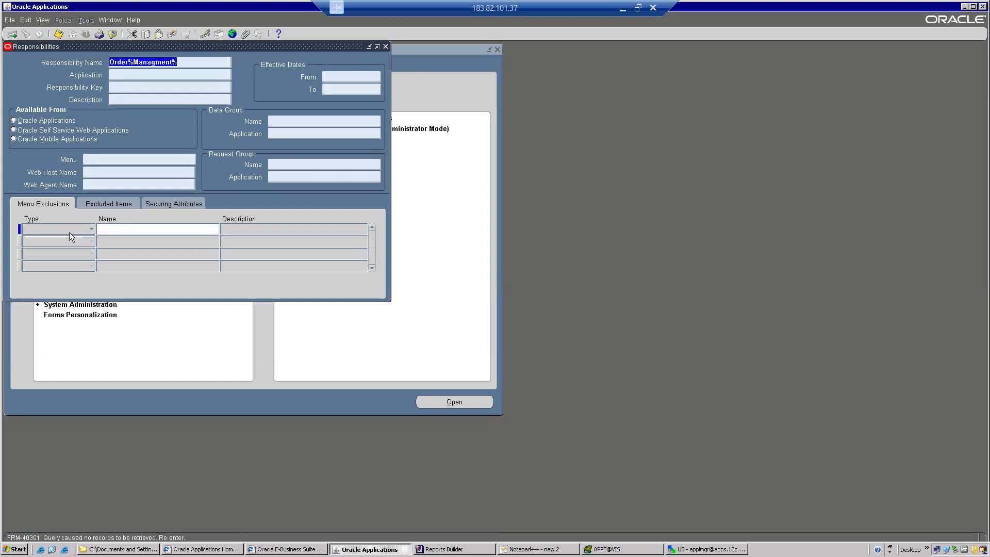
pyautogui.click(112, 63)
pyautogui.write('%')
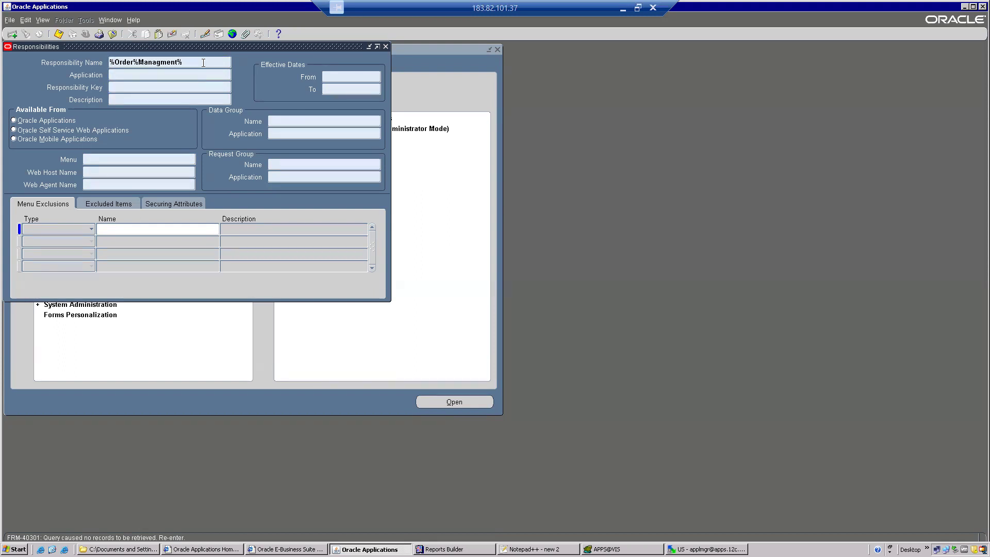
pyautogui.hotkey('ctrl', 'F11')
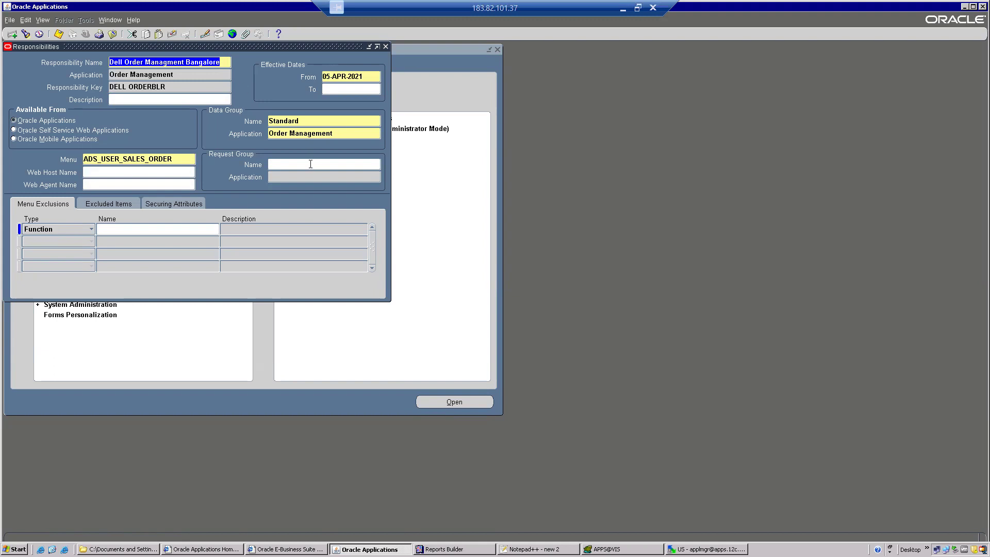
# Go to the Test,Order Managment responsibility and copy its request group name.
pyautogui.click(225, 61)
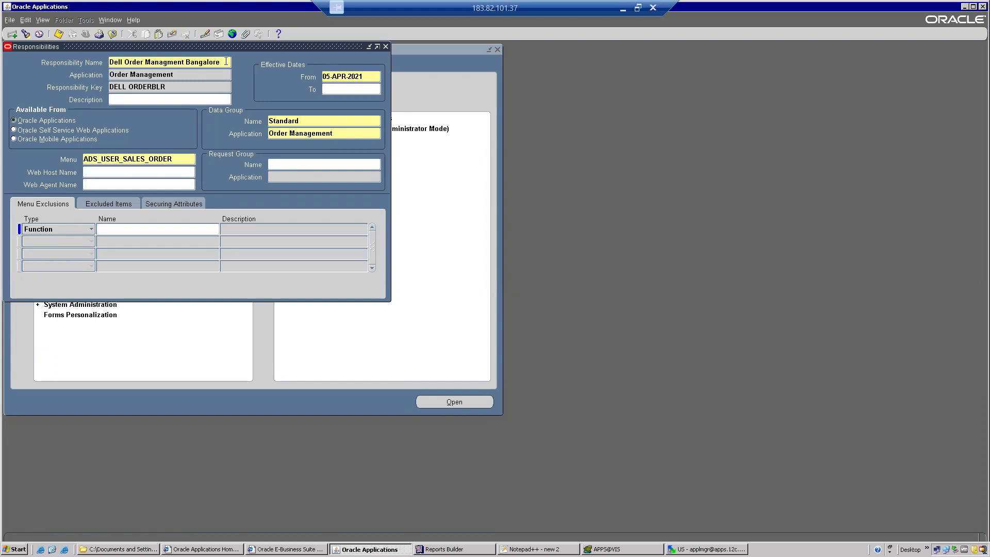
pyautogui.press('Down')
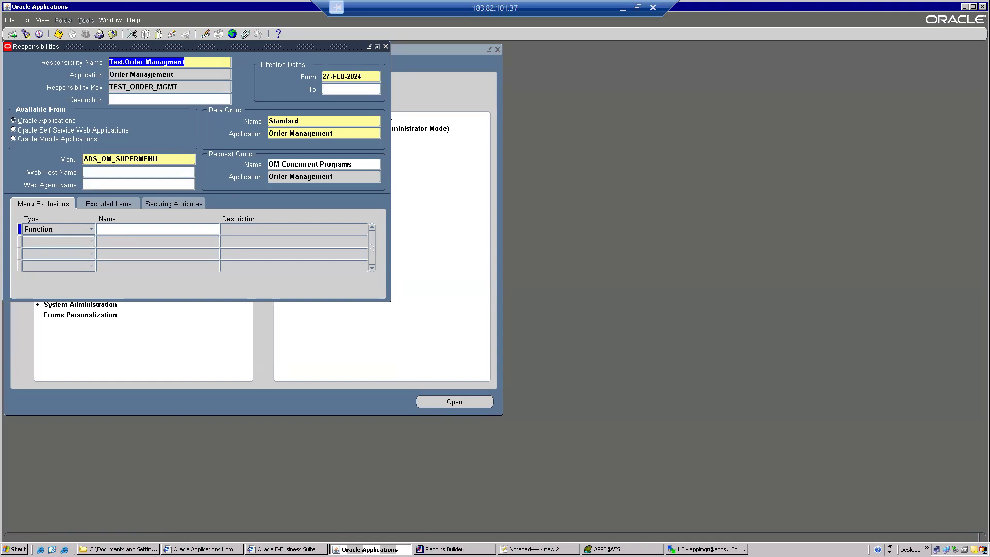
pyautogui.click(355, 164)
pyautogui.hotkey('ctrl', 'c')
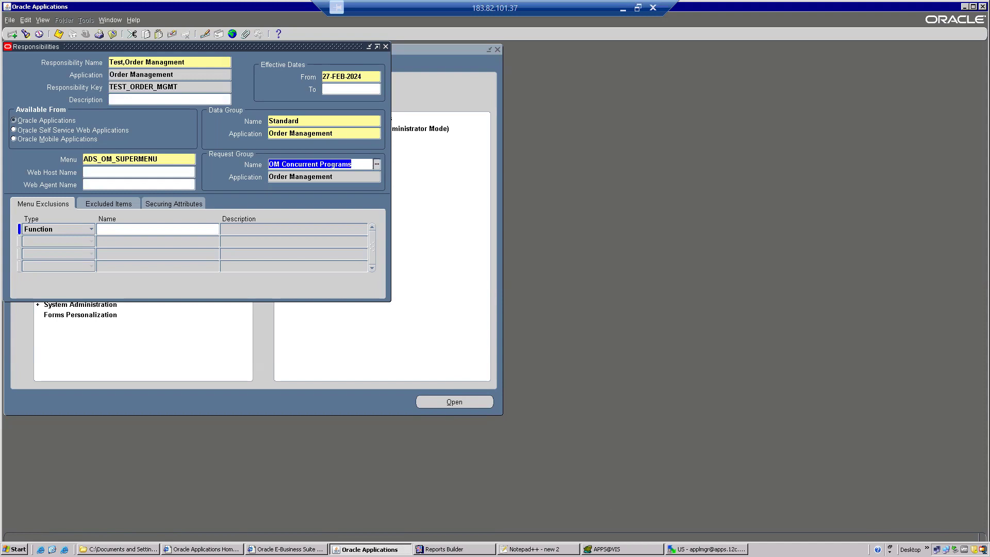
# Switch to Notepad++ and note "OM : OM Concurrent Programs" in a new file, below three blank lines.
pyautogui.click(537, 550)
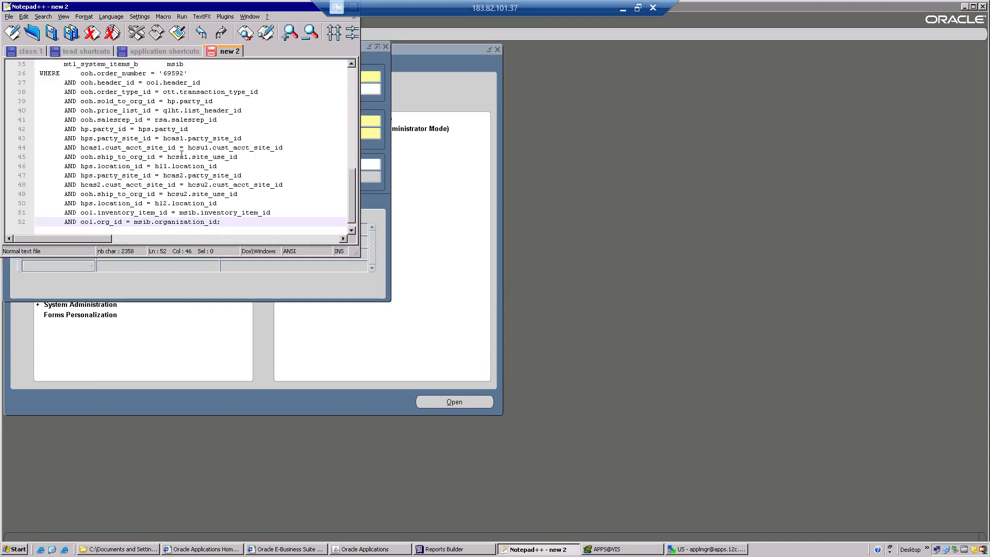
pyautogui.doubleClick(118, 7)
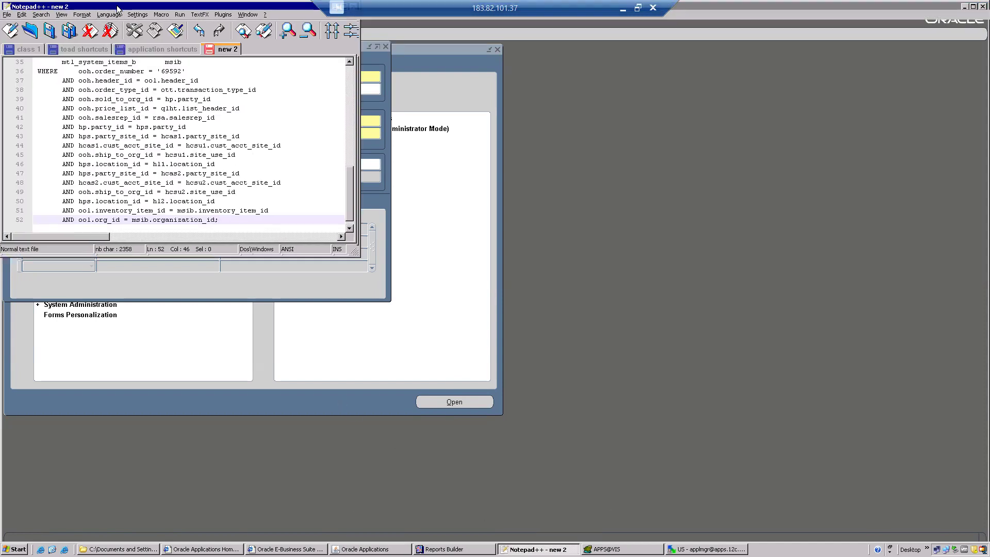
pyautogui.hotkey('ctrl', 'n')
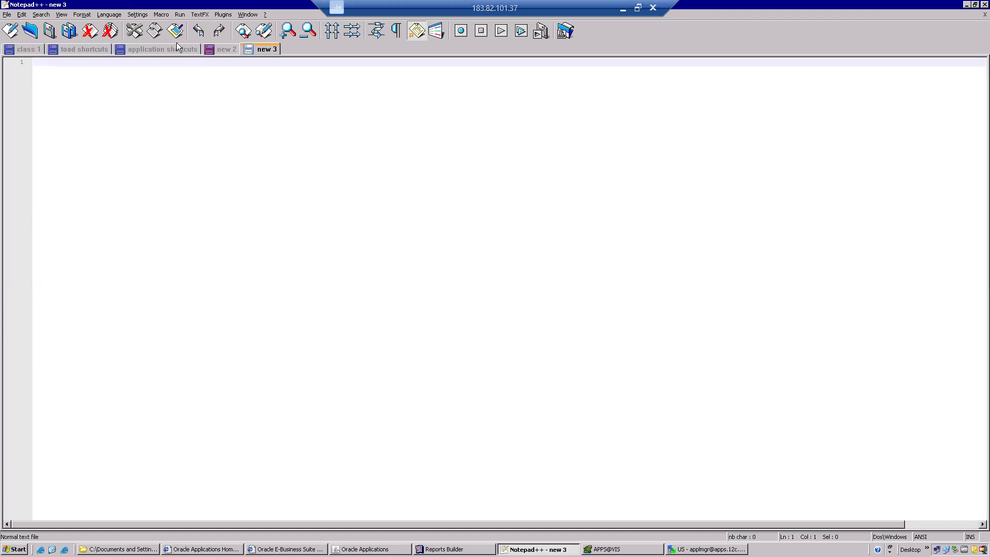
pyautogui.press('Return')
pyautogui.press('Return')
pyautogui.press('Return')
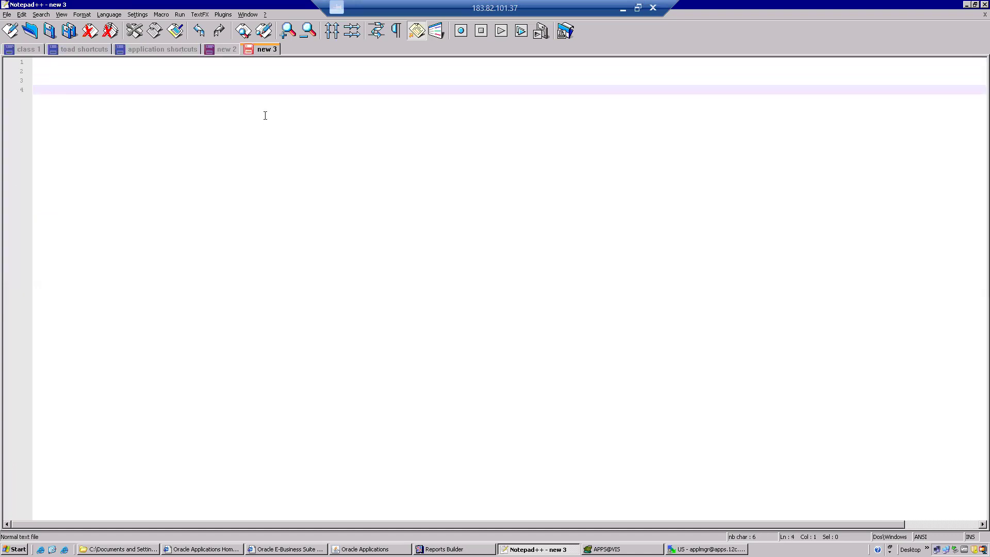
pyautogui.write('OM : OM Concurrent Programs')
# Return to Oracle Applications and run a wildcard query for the Purchasing responsibilities by name.
pyautogui.hotkey('alt', 'Tab')
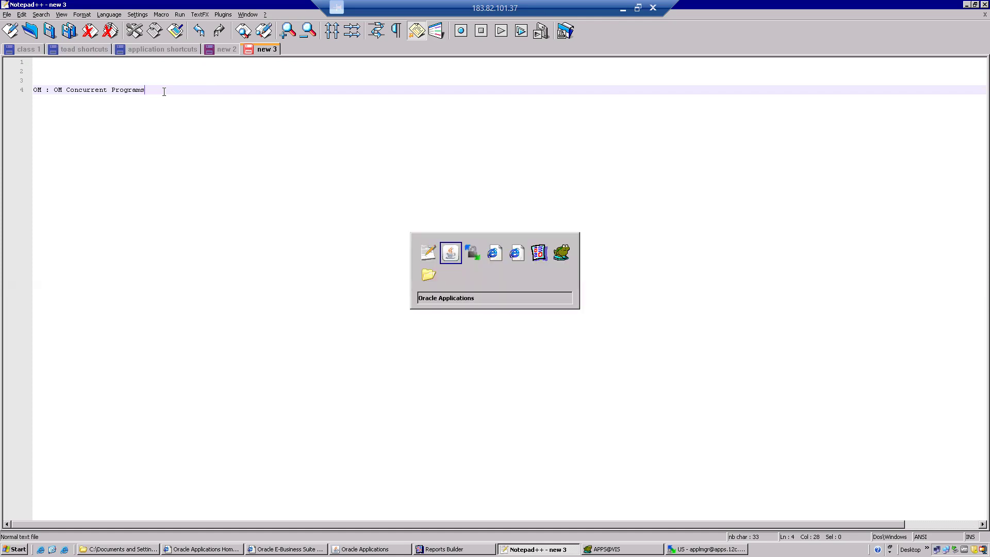
pyautogui.click(193, 61)
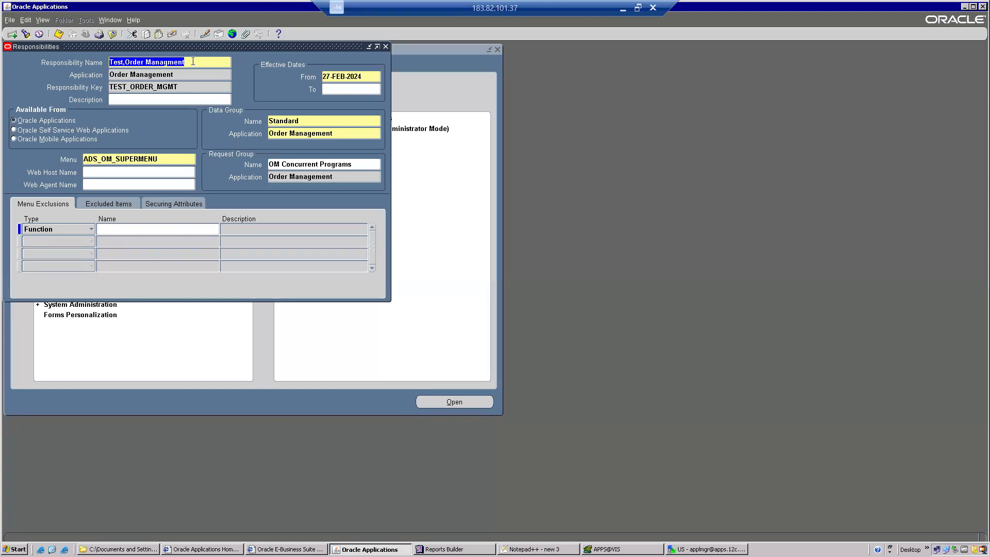
pyautogui.press('F11')
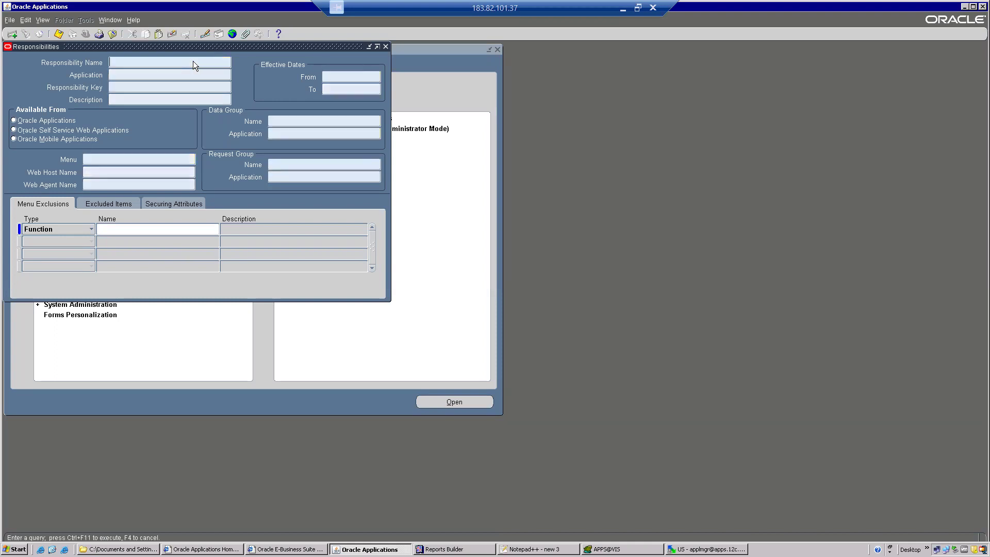
pyautogui.write('Purchasin')
pyautogui.press('BackSpace')
pyautogui.write('%')
pyautogui.press('Left')
pyautogui.press('Left')
pyautogui.press('Left')
pyautogui.press('Left')
pyautogui.press('Left')
pyautogui.press('Left')
pyautogui.write('%')
pyautogui.hotkey('ctrl', 'F11')
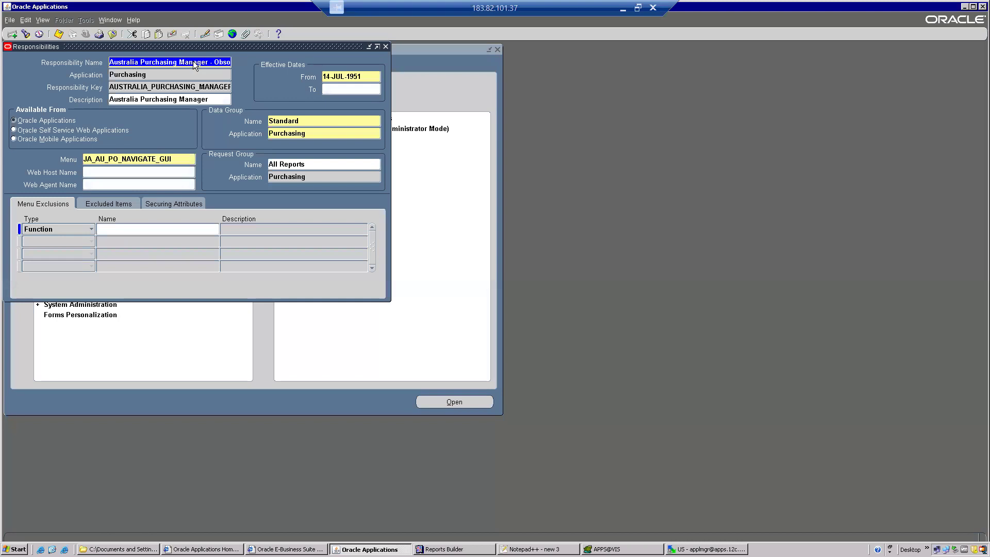
# Select the Australia Purchasing Manager's request group name and add it to the Notepad++ note as "PO: All Reports".
pyautogui.click(314, 166)
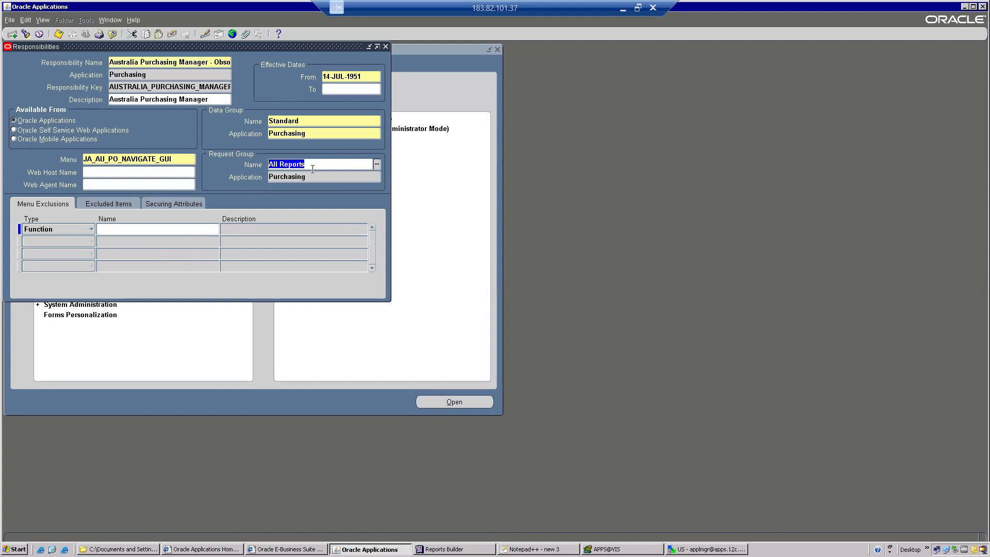
pyautogui.hotkey('alt', 'Tab')
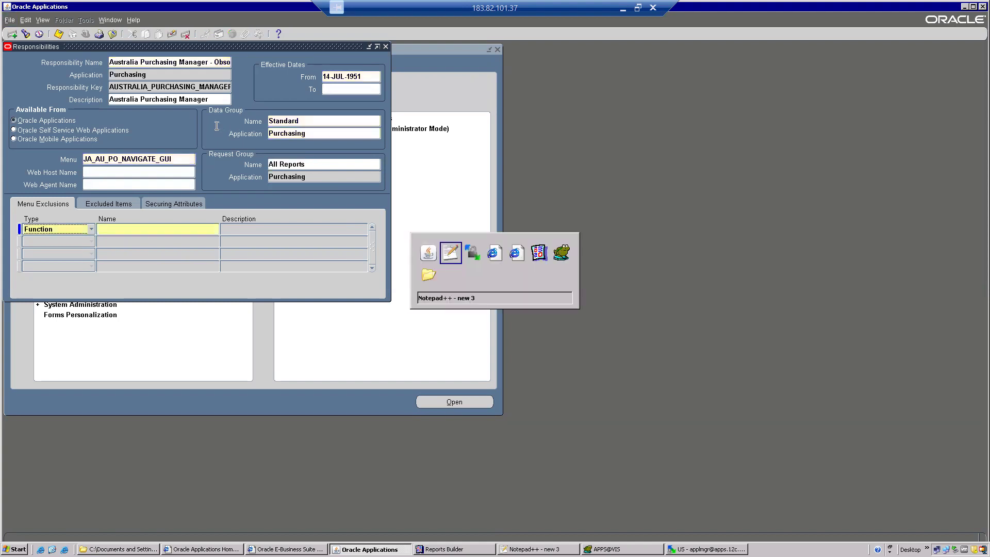
pyautogui.write('\\')
pyautogui.press('Return')
pyautogui.write('PO:')
pyautogui.hotkey('ctrl', 'v')
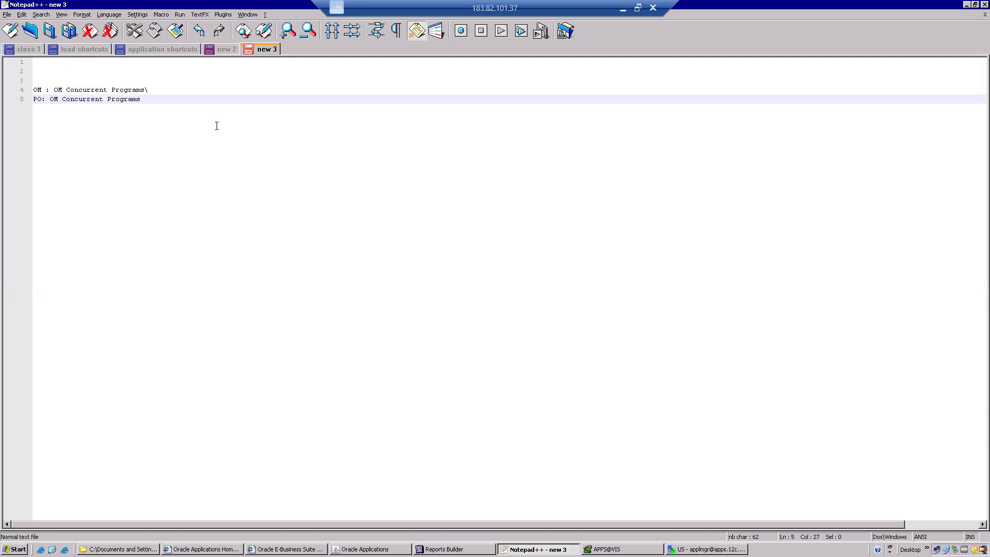
pyautogui.press('BackSpace')
pyautogui.press('BackSpace')
pyautogui.press('BackSpace')
pyautogui.press('BackSpace')
pyautogui.press('BackSpace')
pyautogui.press('BackSpace')
pyautogui.press('BackSpace')
pyautogui.press('BackSpace')
pyautogui.press('BackSpace')
pyautogui.press('BackSpace')
pyautogui.press('BackSpace')
pyautogui.press('BackSpace')
pyautogui.press('BackSpace')
pyautogui.press('BackSpace')
pyautogui.press('BackSpace')
pyautogui.press('BackSpace')
pyautogui.press('BackSpace')
pyautogui.press('BackSpace')
pyautogui.press('BackSpace')
pyautogui.press('BackSpace')
pyautogui.write('All Reports')
# Switch back to Oracle Applications and browse the queried Purchasing responsibilities, comparing the request group assigned to each.
pyautogui.hotkey('alt', 'Tab')
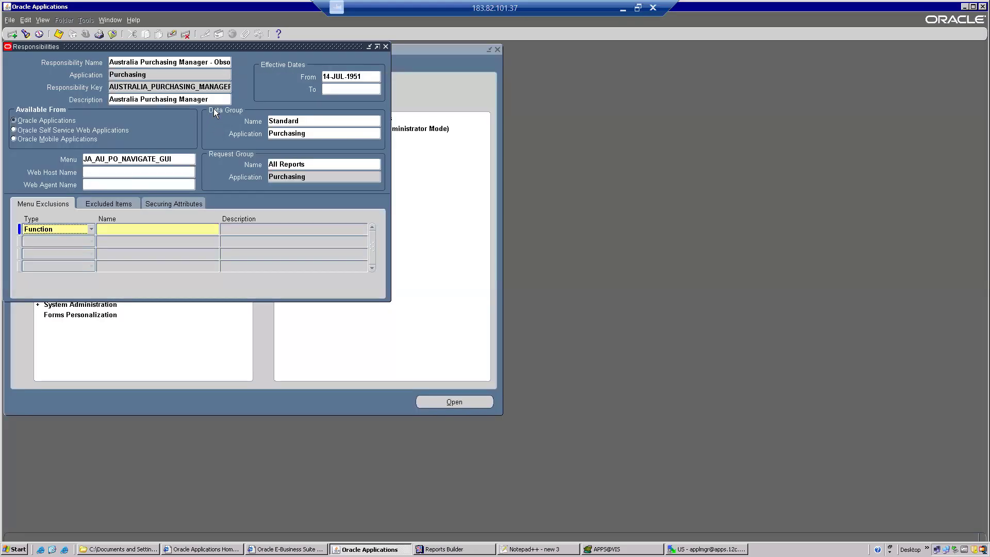
pyautogui.click(191, 65)
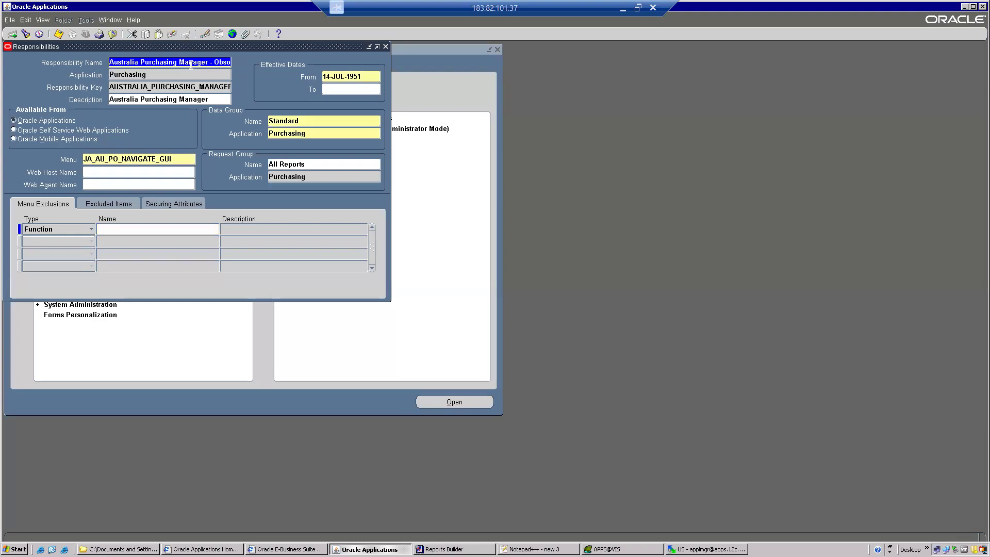
pyautogui.press('Down')
pyautogui.press('Down')
pyautogui.press('Down')
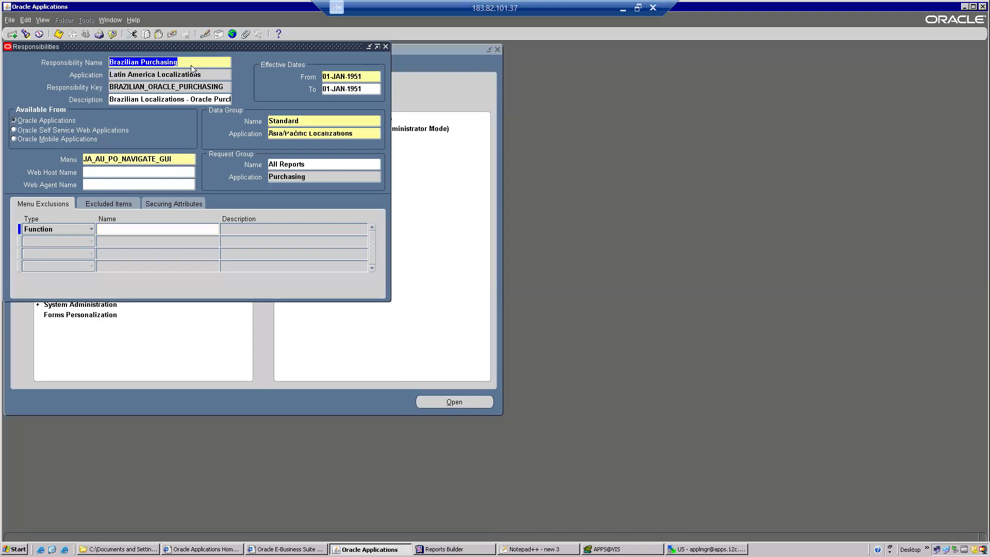
pyautogui.press('Down')
pyautogui.press('Down')
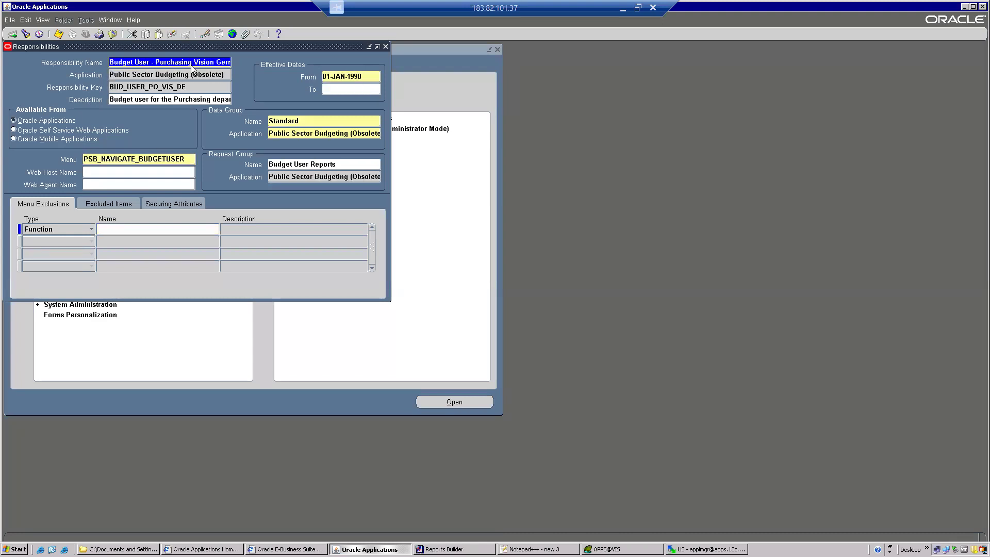
pyautogui.press('Down')
pyautogui.press('Down')
pyautogui.press('Down')
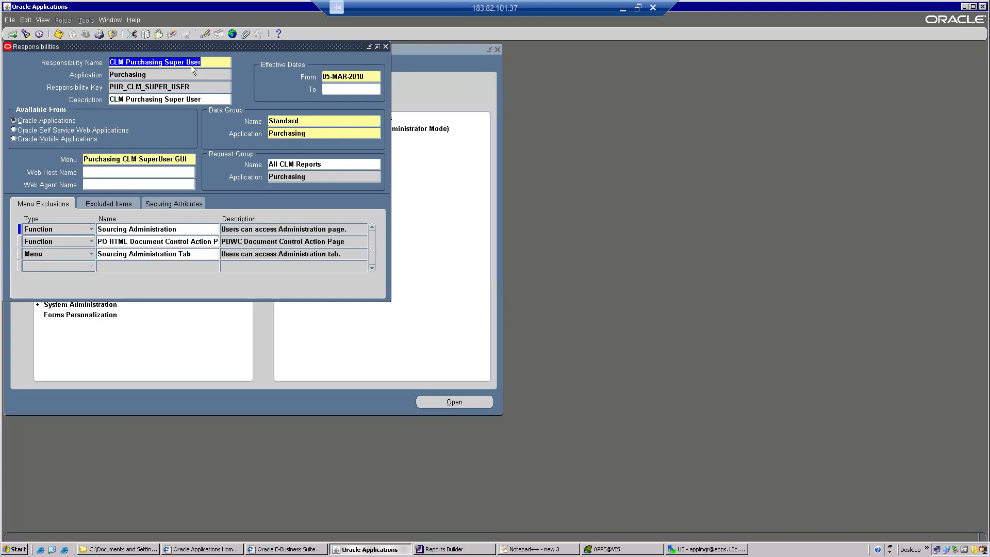
pyautogui.press('Down')
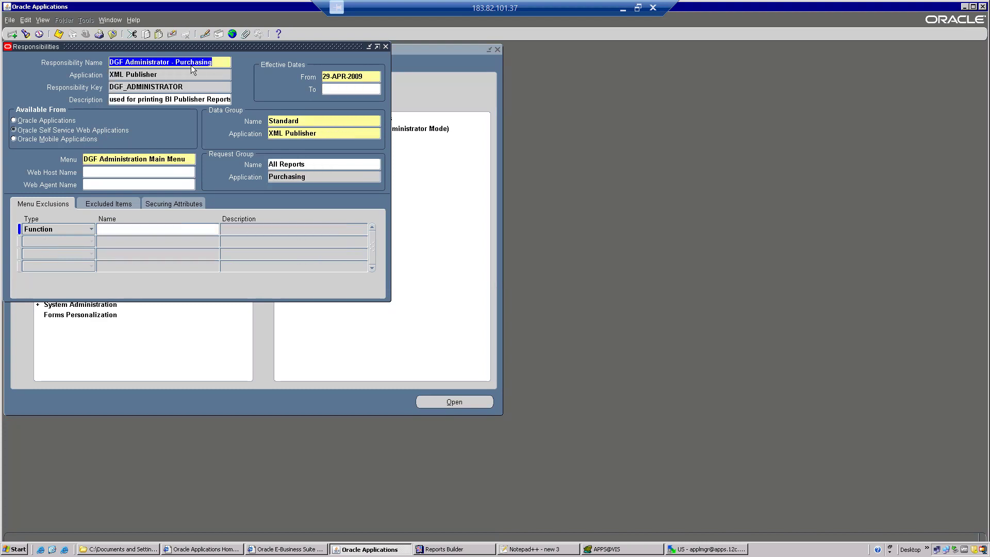
pyautogui.press('Up')
pyautogui.press('Up')
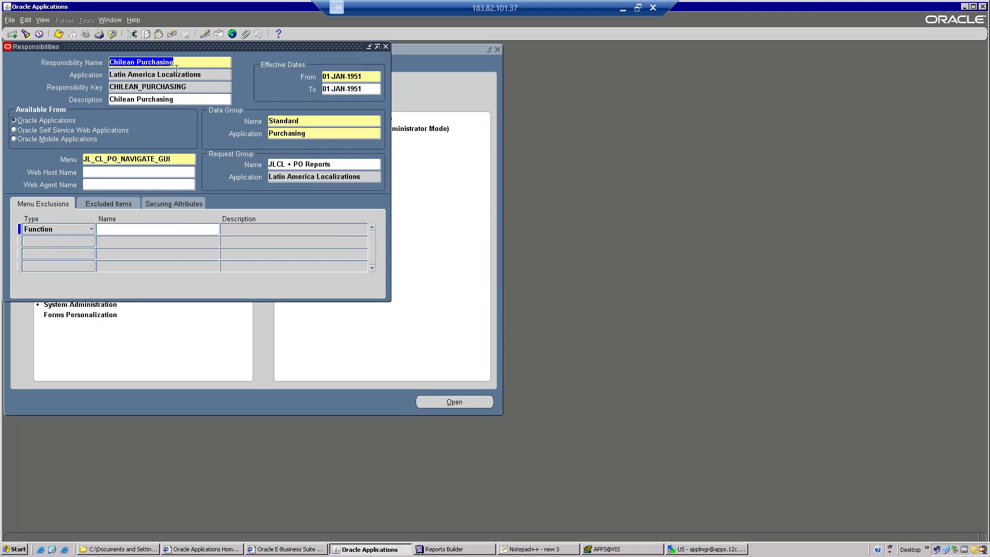
# Close the Responsibilities form and switch to the Order Management Super User, Vision Operations (USA) responsibility.
pyautogui.click(112, 34)
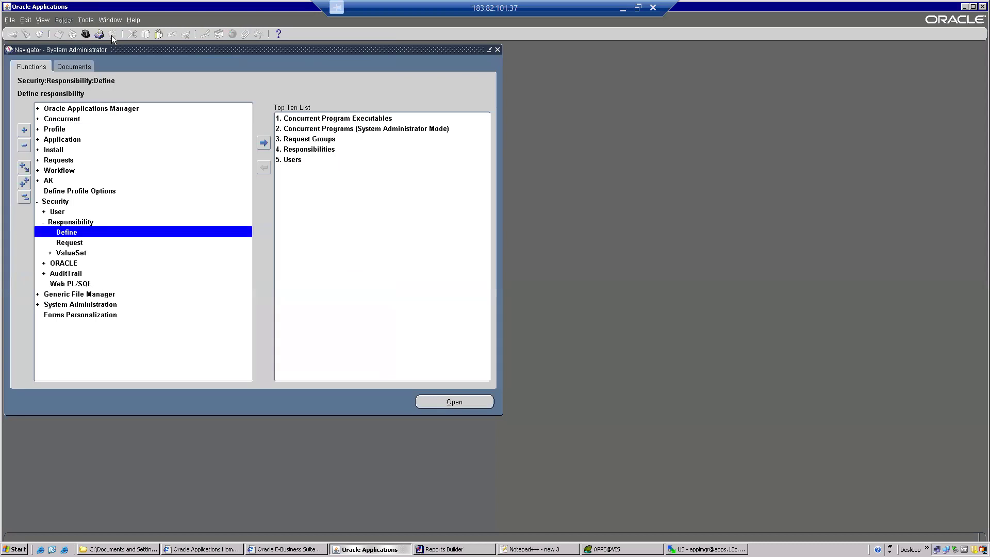
pyautogui.click(86, 33)
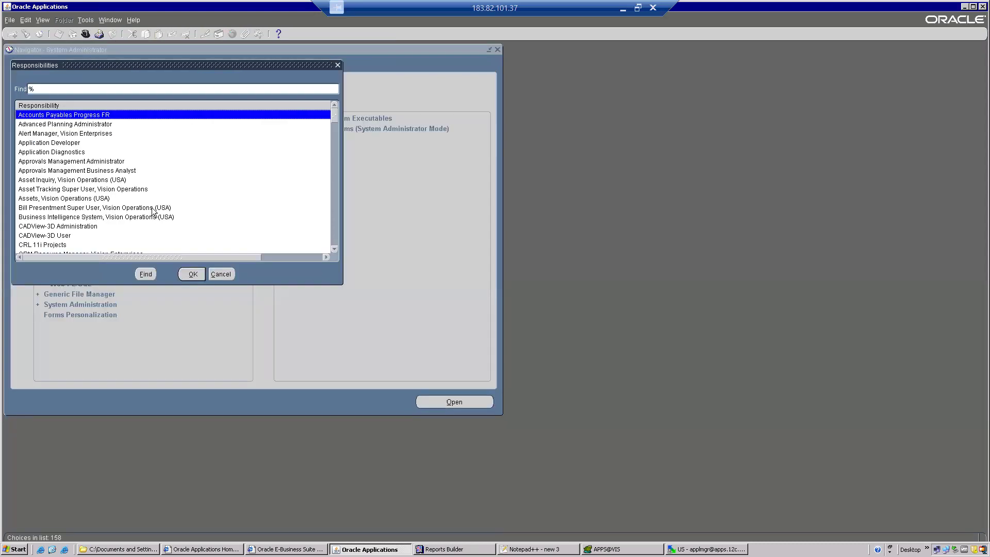
pyautogui.write('or')
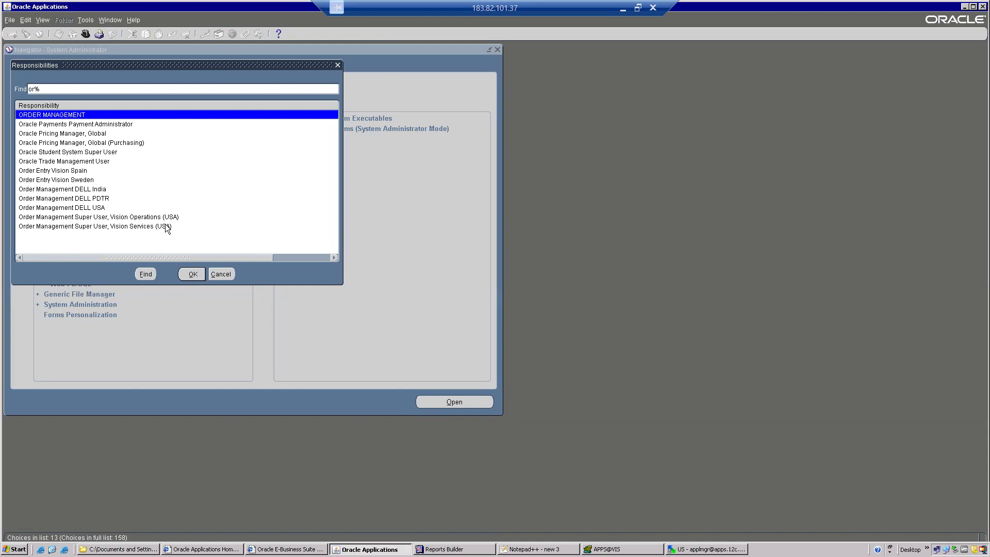
pyautogui.doubleClick(168, 218)
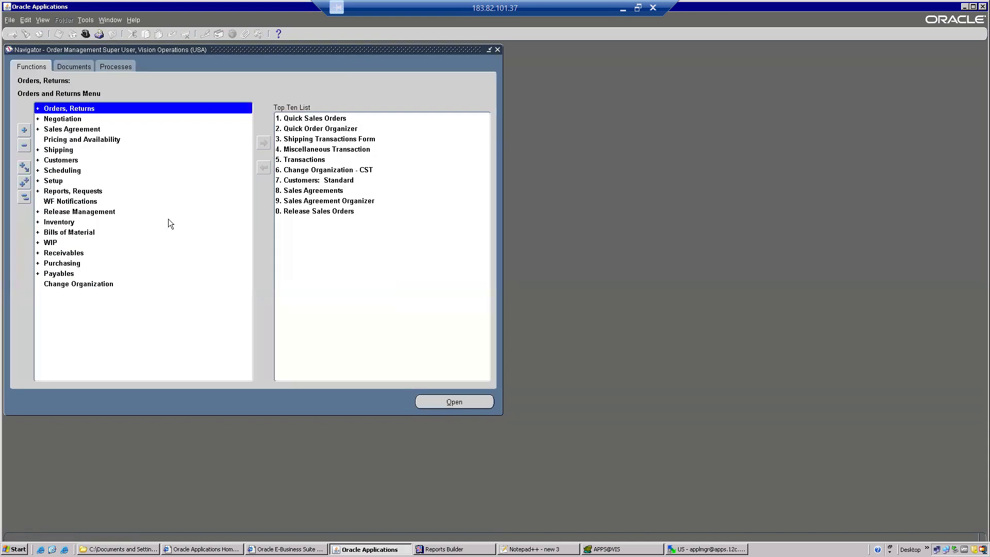
# Start a new request, check the available reports for XX104, and cancel out of the request forms.
pyautogui.click(42, 21)
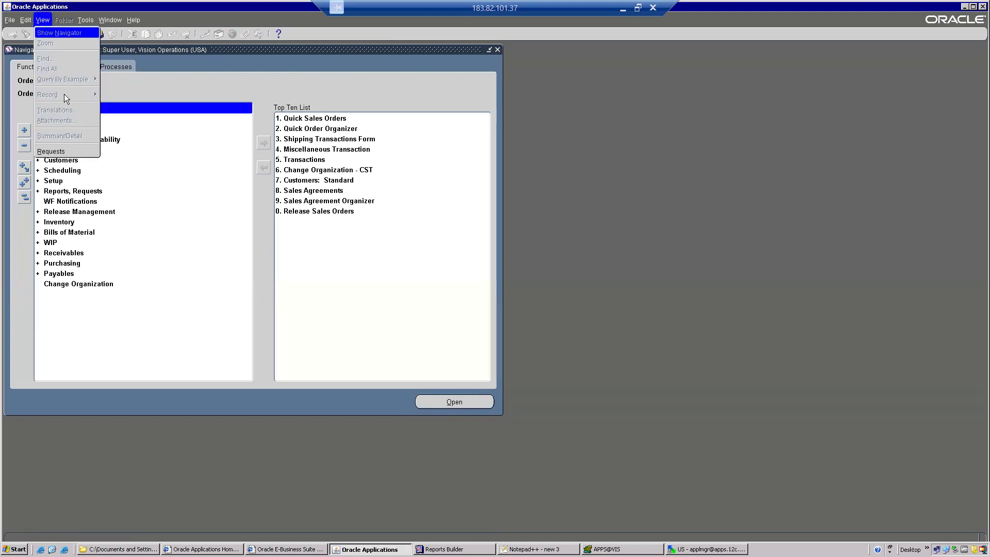
pyautogui.click(59, 147)
pyautogui.click(130, 272)
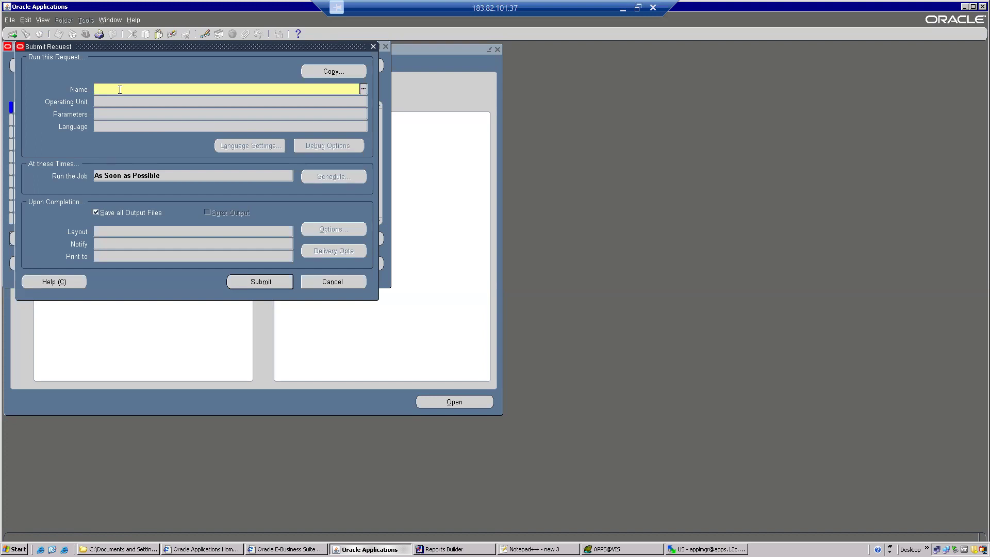
pyautogui.write('XX104')
pyautogui.press('Tab')
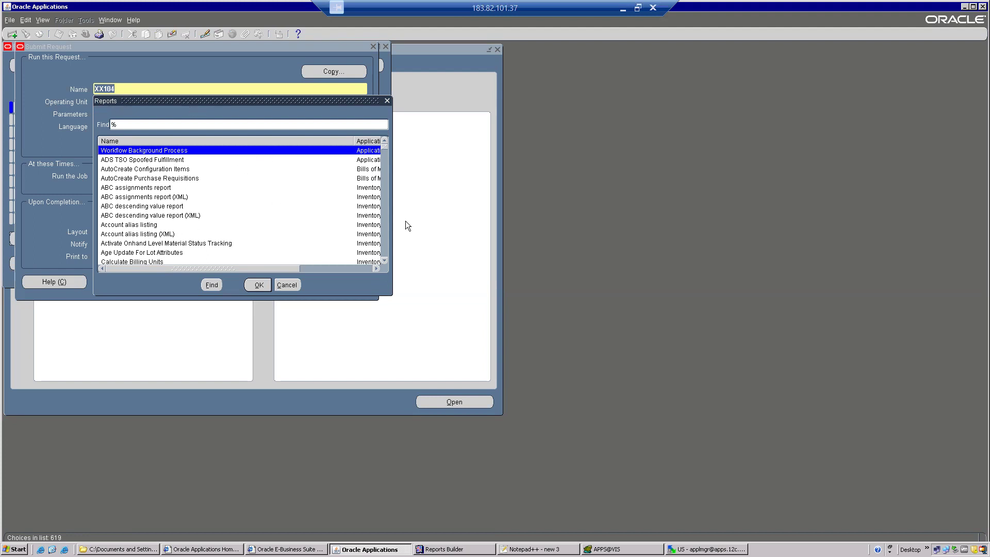
pyautogui.scroll(-20, 386, 221)
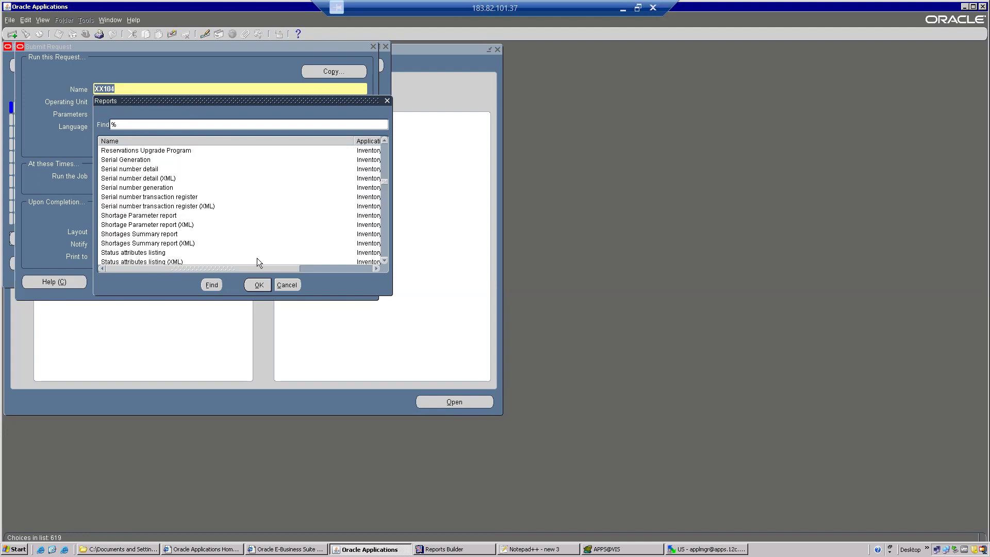
pyautogui.click(287, 284)
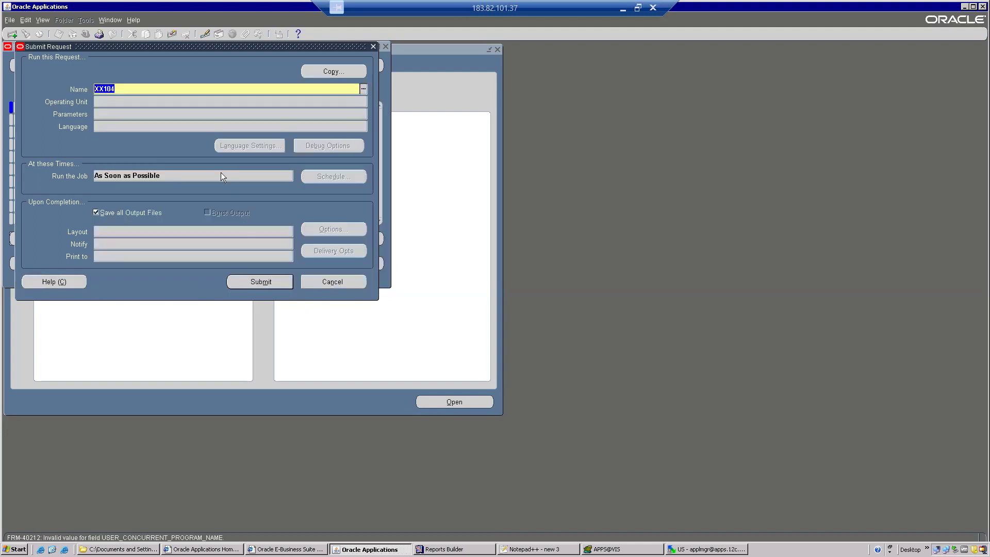
pyautogui.click(338, 286)
pyautogui.click(263, 218)
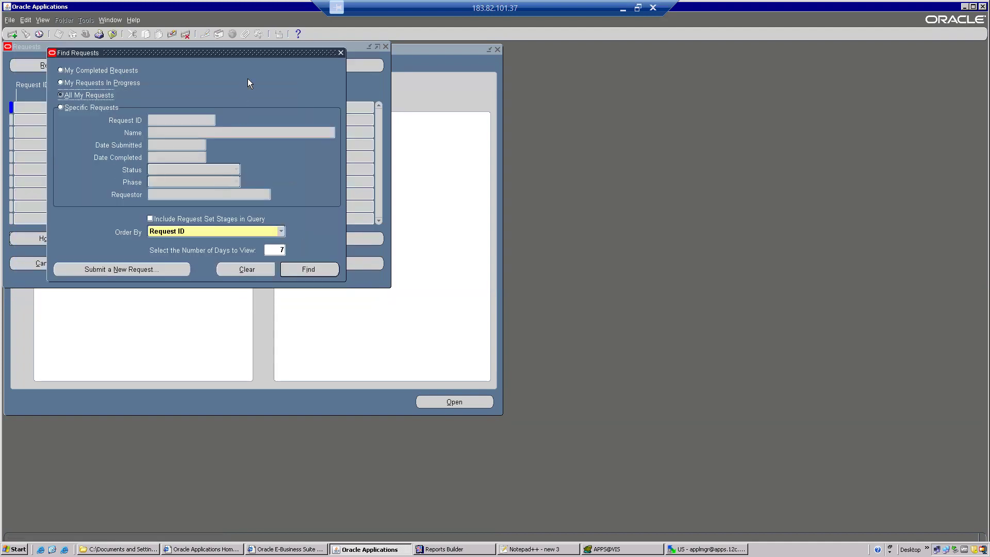
pyautogui.click(340, 52)
# Switch to the System Administrator responsibility.
pyautogui.click(86, 34)
pyautogui.write('system Administrat%')
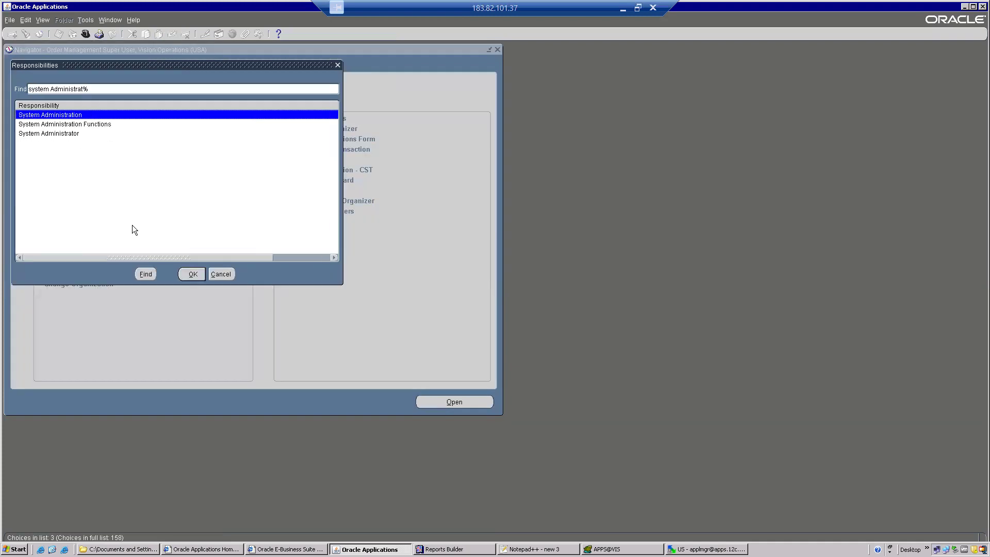
pyautogui.doubleClick(73, 133)
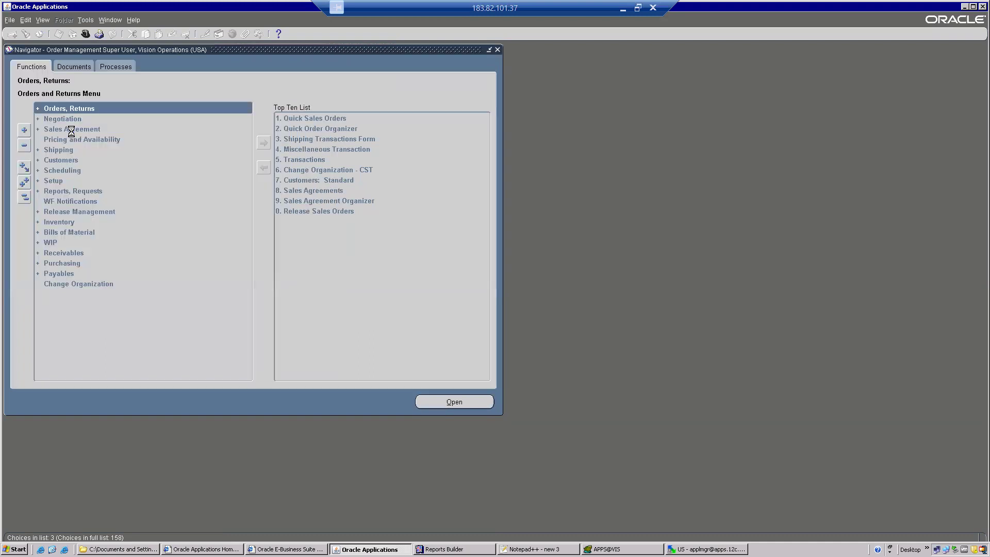
# Open the form for defining responsibilities under Security, Responsibility.
pyautogui.doubleClick(65, 206)
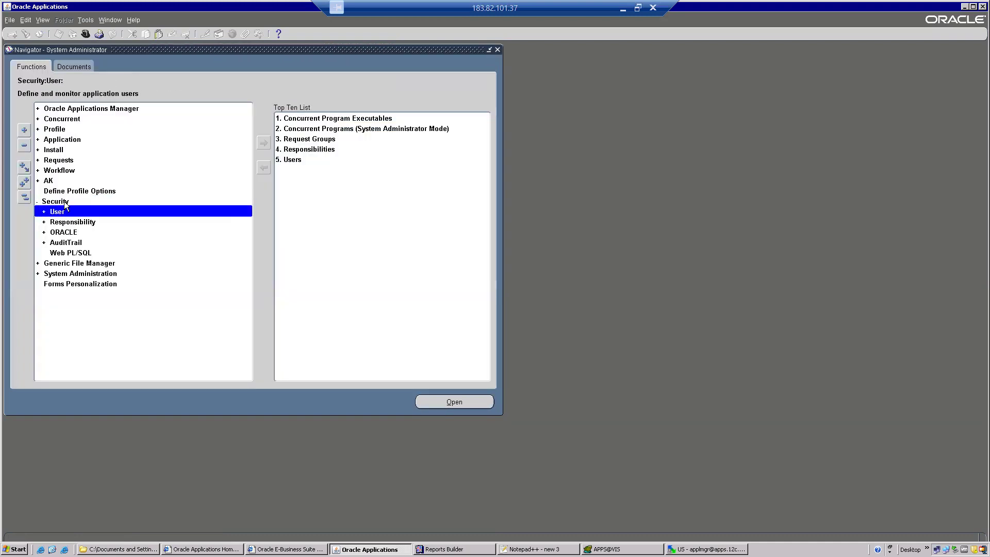
pyautogui.click(63, 222)
pyautogui.doubleClick(63, 223)
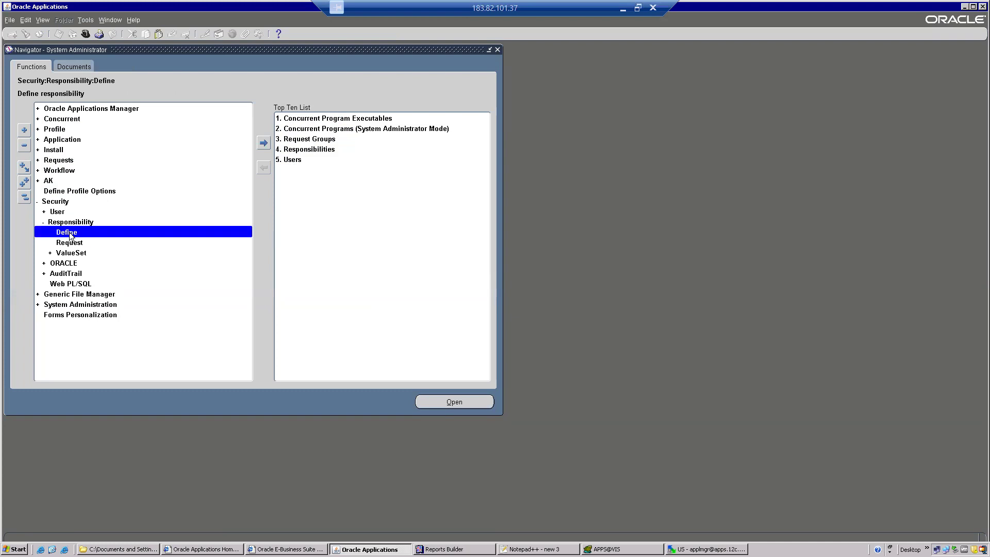
pyautogui.doubleClick(69, 233)
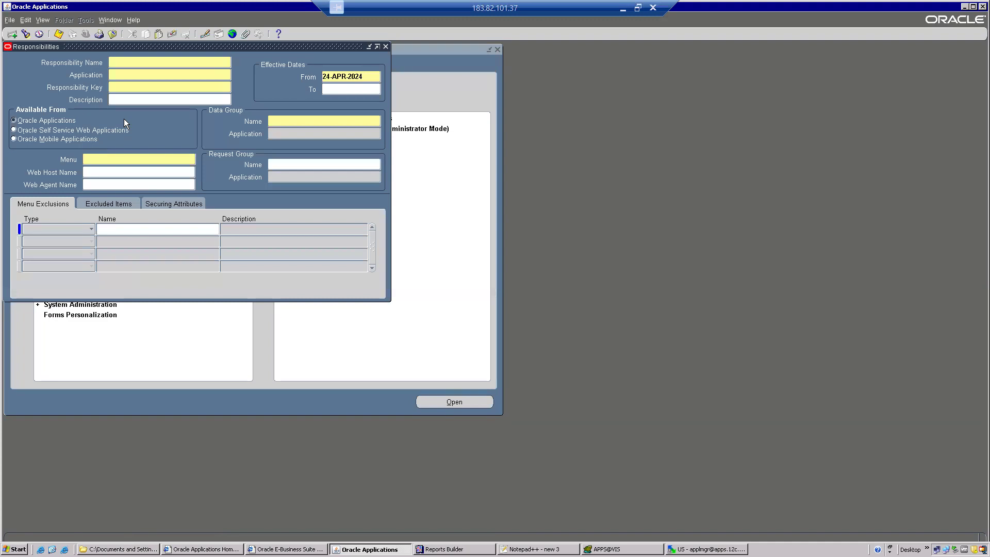
# Query the Order Management responsibility by name and copy its request group name.
pyautogui.press('F11')
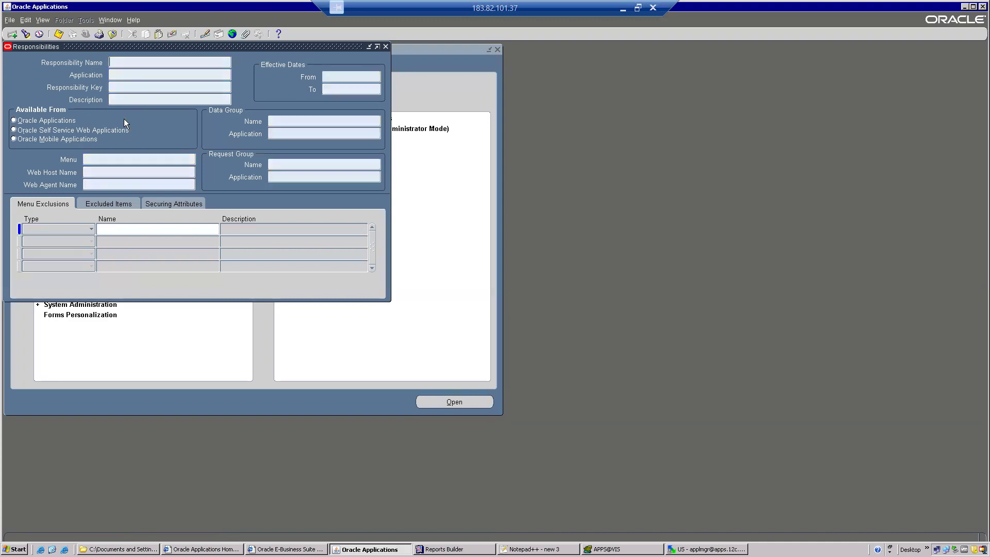
pyautogui.write('Order ')
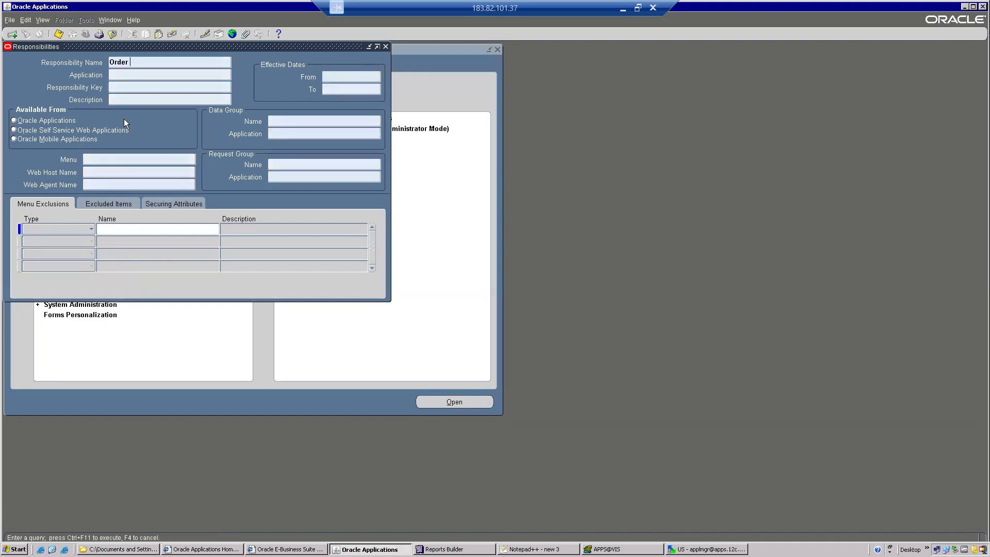
pyautogui.write('Management')
pyautogui.hotkey('ctrl', 'F11')
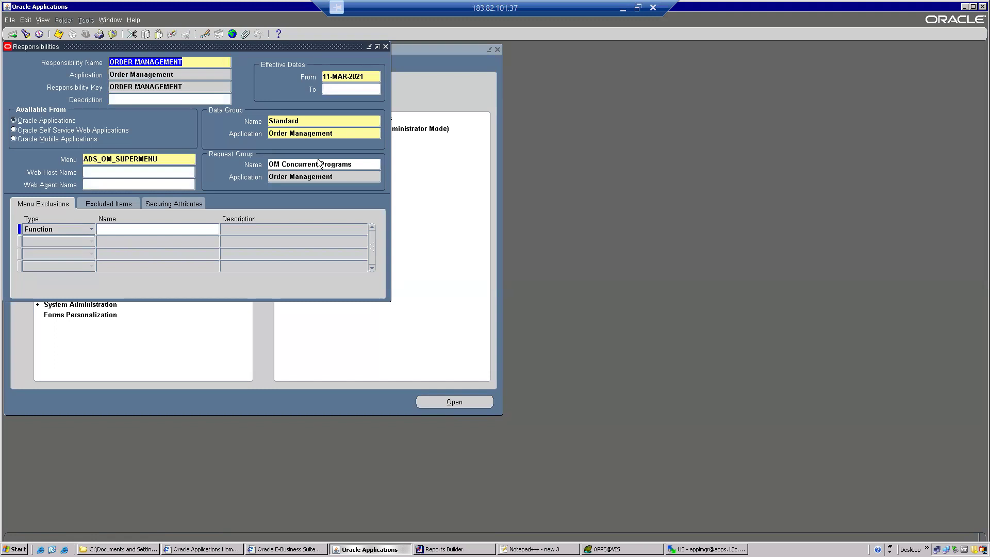
pyautogui.click(355, 166)
pyautogui.hotkey('ctrl', 'c')
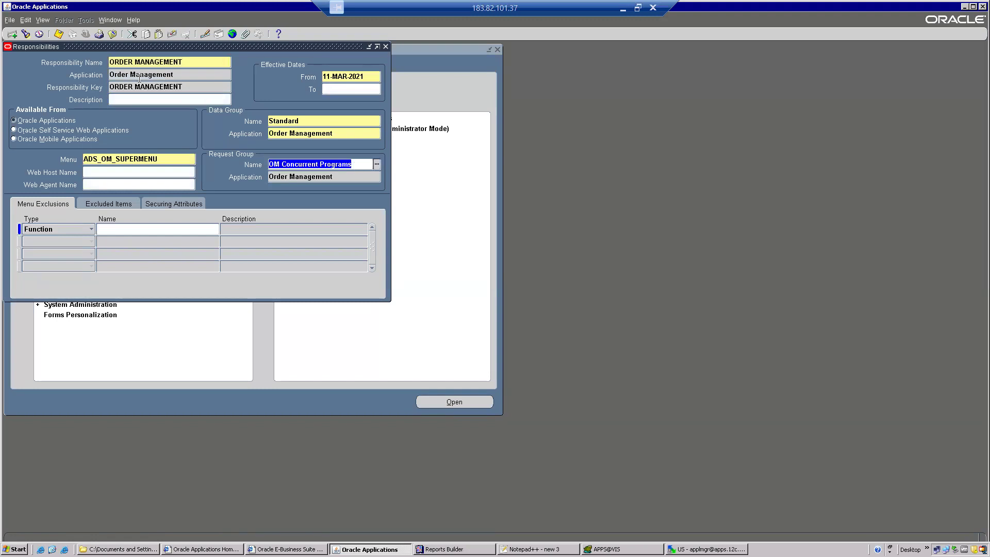
# Close the responsibility definition, open the Request Groups form, and query the OM Concurrent Programs group using the copied name.
pyautogui.click(113, 35)
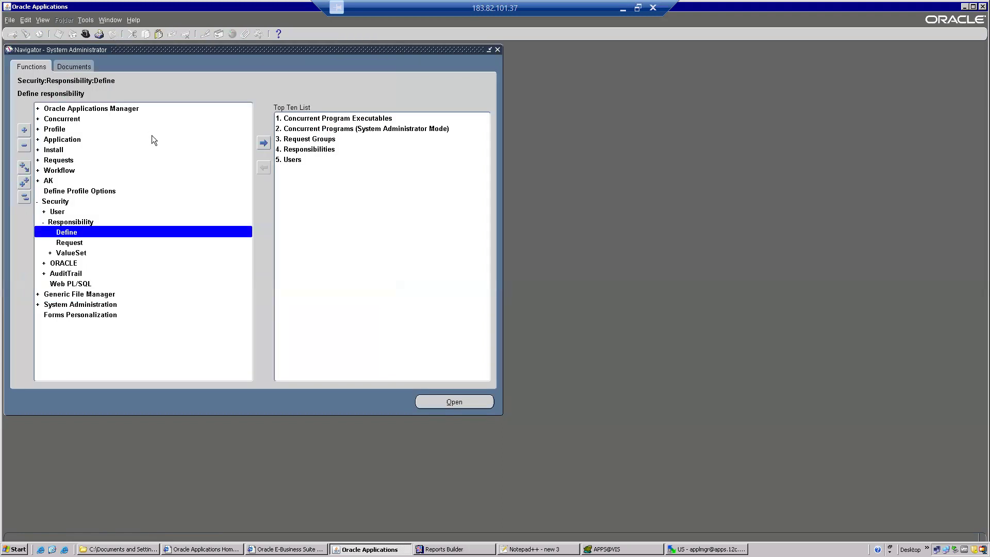
pyautogui.doubleClick(78, 244)
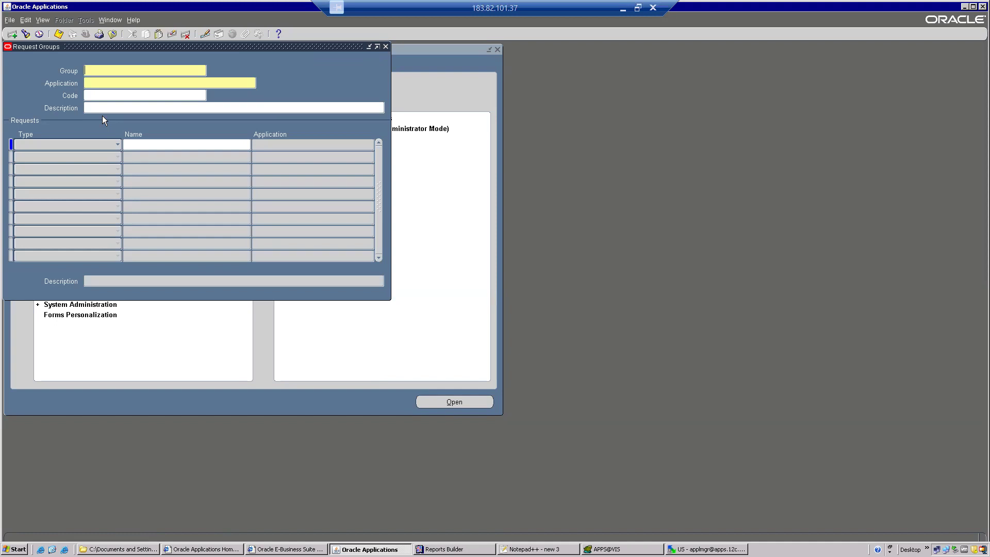
pyautogui.click(156, 86)
pyautogui.click(134, 73)
pyautogui.press('F11')
pyautogui.hotkey('ctrl', 'v')
pyautogui.hotkey('ctrl', 'F11')
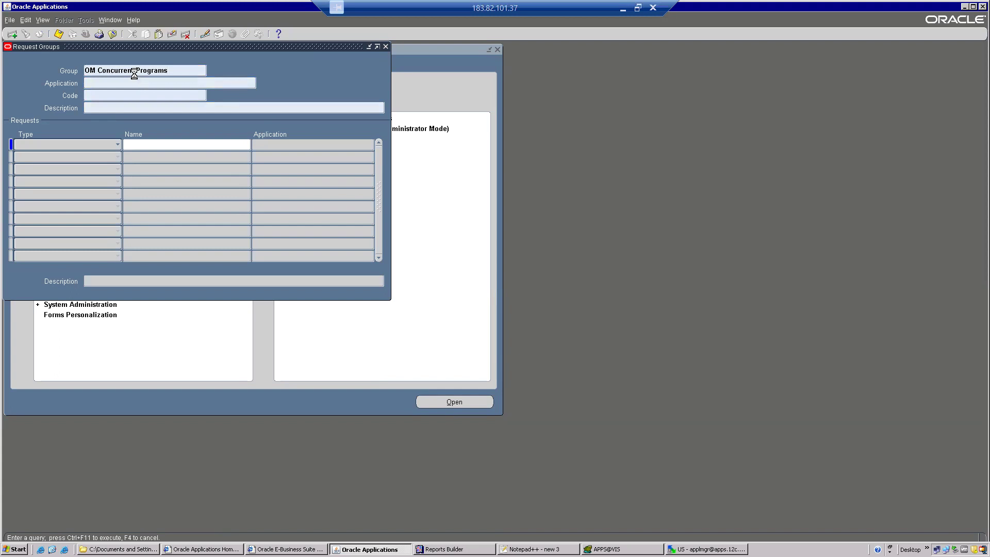
# Insert a new Program row below the Inventory entry in the OM Concurrent Programs request group.
pyautogui.click(168, 156)
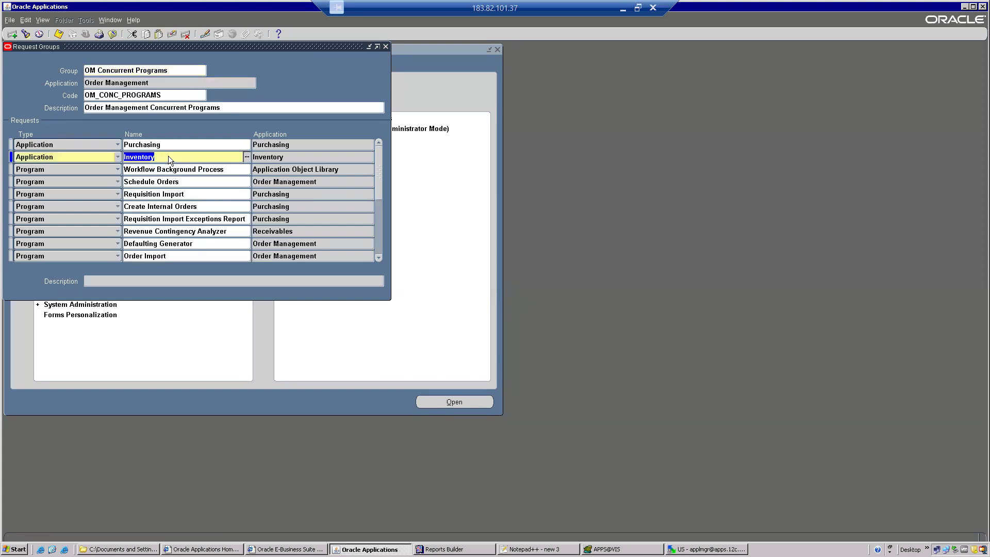
pyautogui.click(11, 34)
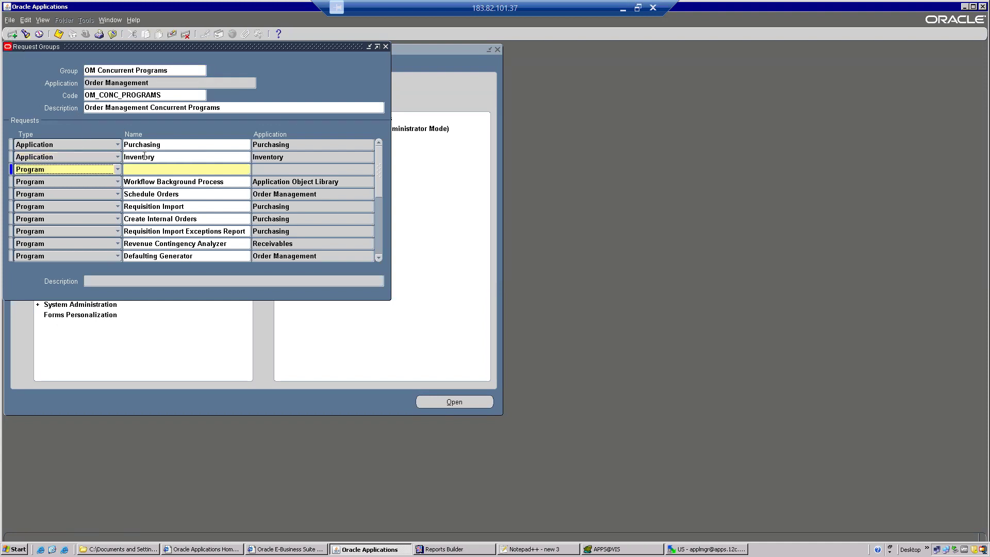
pyautogui.click(162, 170)
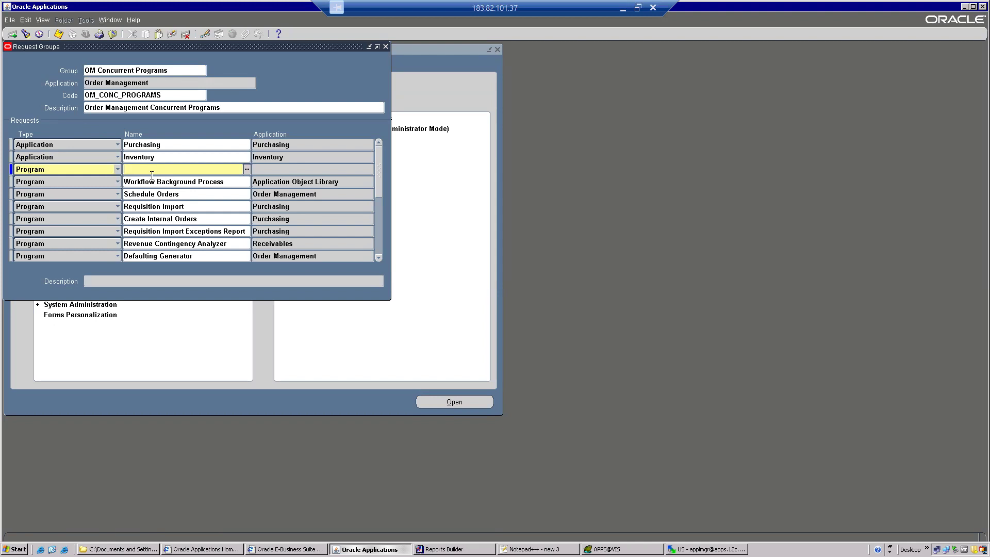
# Look through the available programs whose names begin with XX for the new Program row, leaving the list without choosing one.
pyautogui.write('XX')
pyautogui.write('104')
pyautogui.press('BackSpace')
pyautogui.press('BackSpace')
pyautogui.press('BackSpace')
pyautogui.press('Tab')
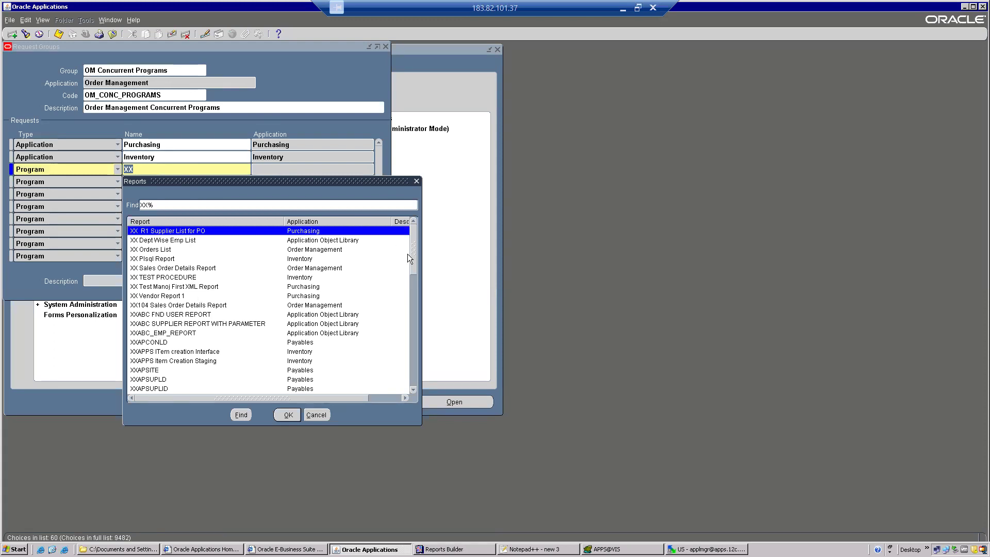
pyautogui.moveTo(414, 263); pyautogui.dragTo(416, 310)
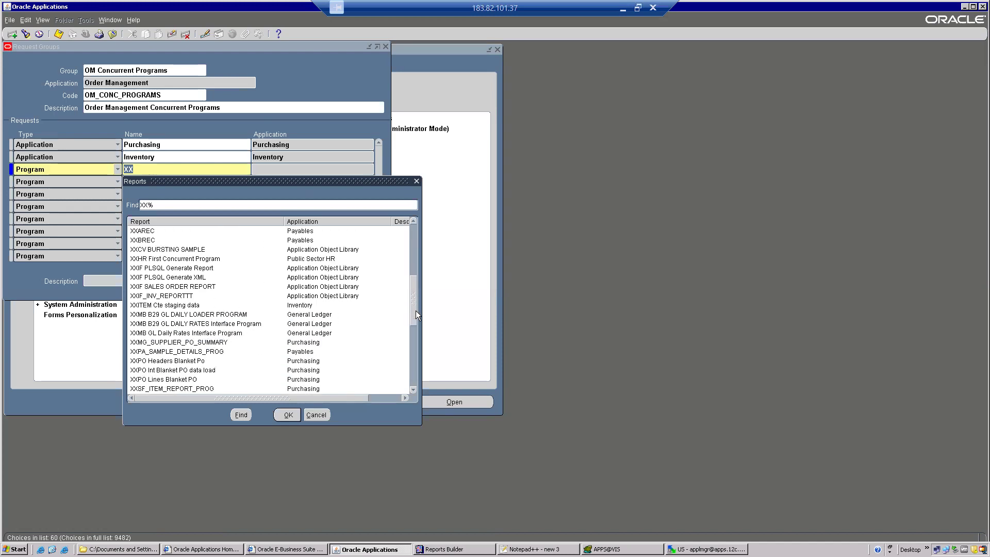
pyautogui.moveTo(415, 310); pyautogui.dragTo(418, 434)
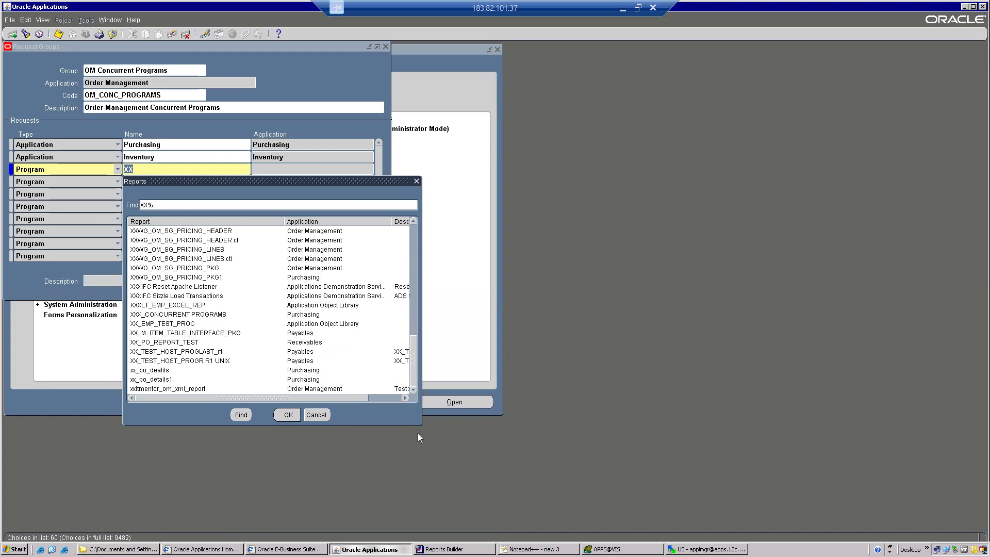
pyautogui.click(316, 414)
# Set the new row's program to XX104 Sales Order Details Report, save the request group and close its form.
pyautogui.click(158, 169)
pyautogui.write('104')
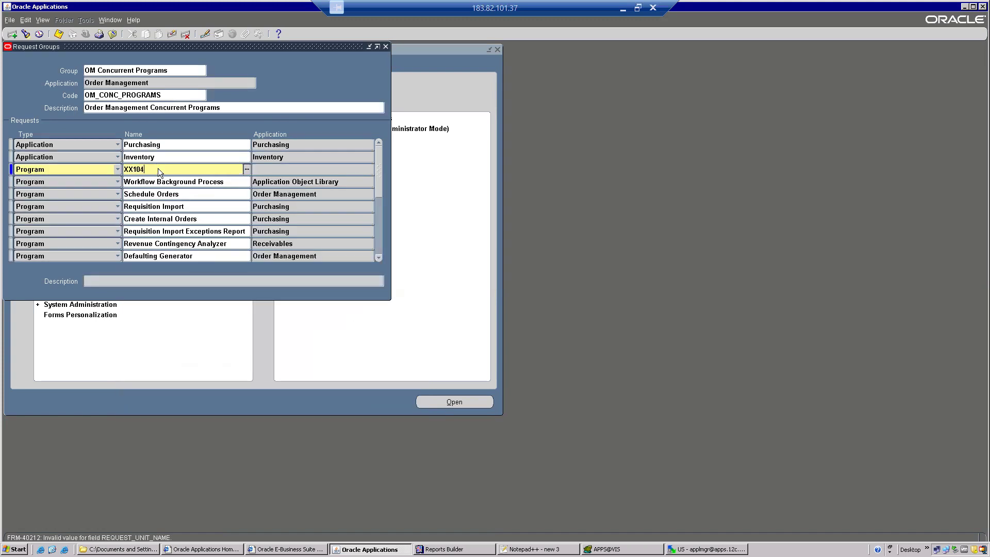
pyautogui.press('Tab')
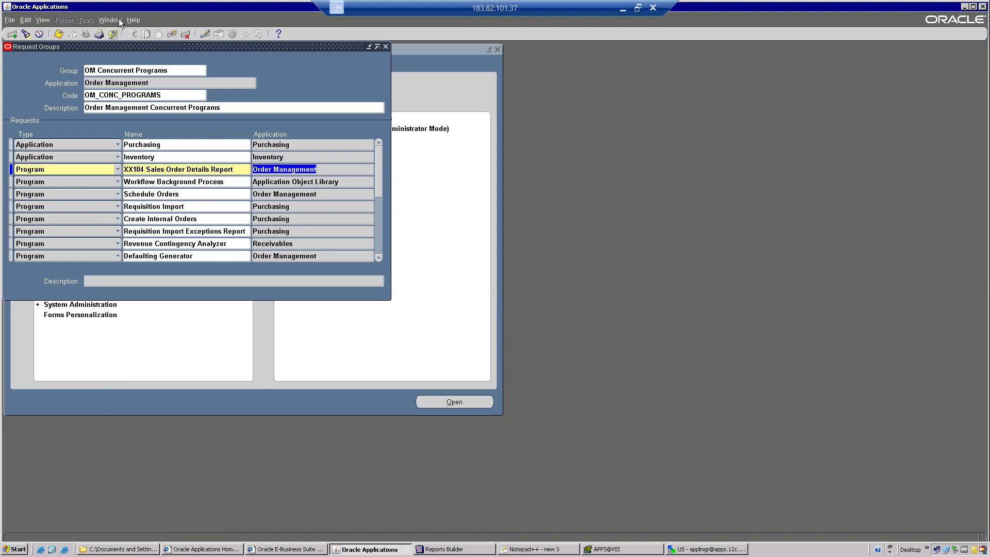
pyautogui.click(60, 36)
pyautogui.click(112, 35)
# Switch the responsibility to Order Management Super User, Vision Operations (USA).
pyautogui.click(86, 35)
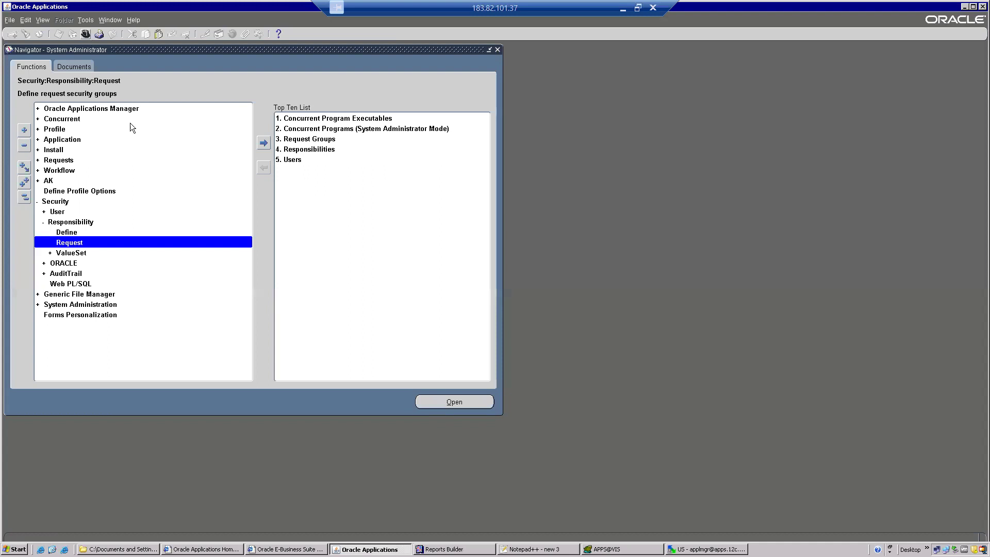
pyautogui.write('o')
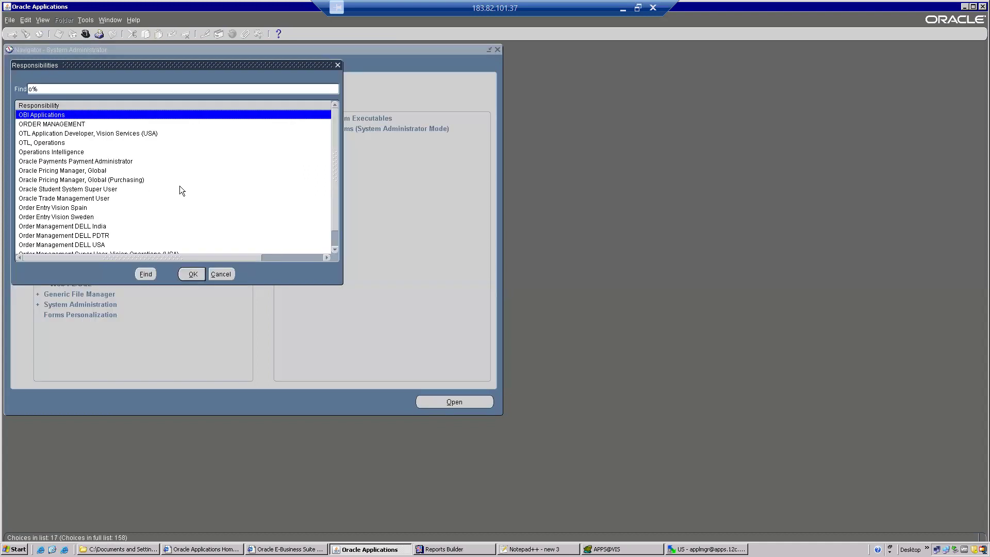
pyautogui.write('rder')
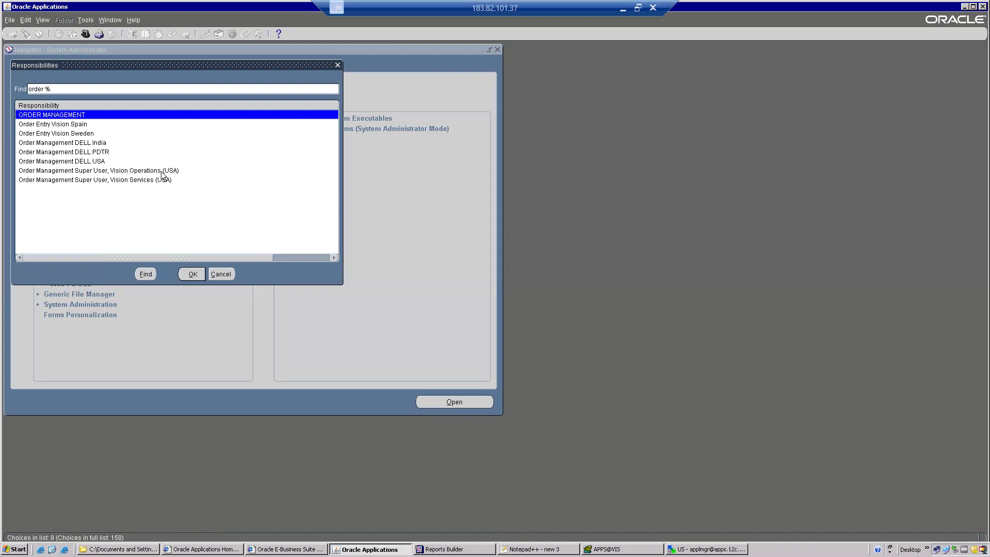
pyautogui.doubleClick(162, 172)
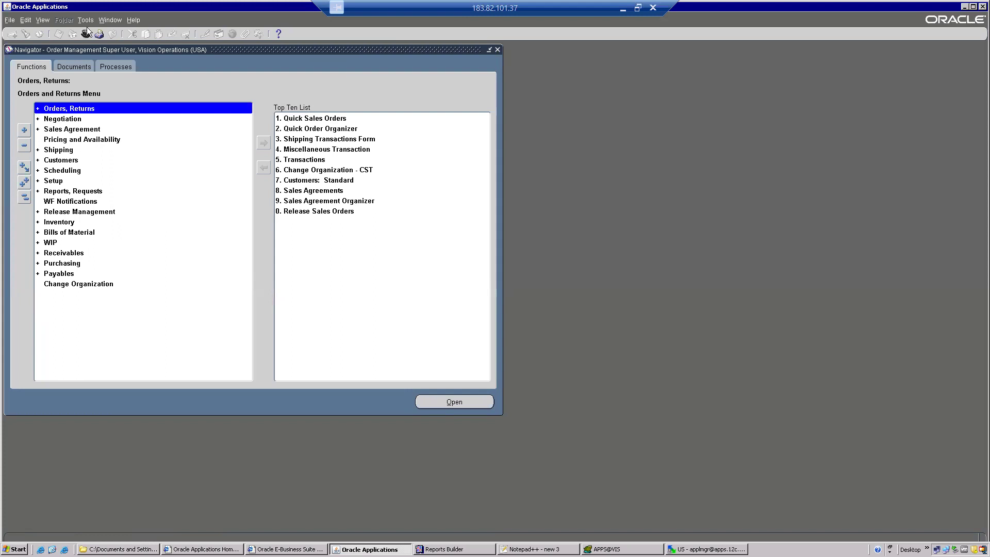
# Submit a new single request for the XX104 Sales Order Details Report and decline submitting another one.
pyautogui.click(42, 21)
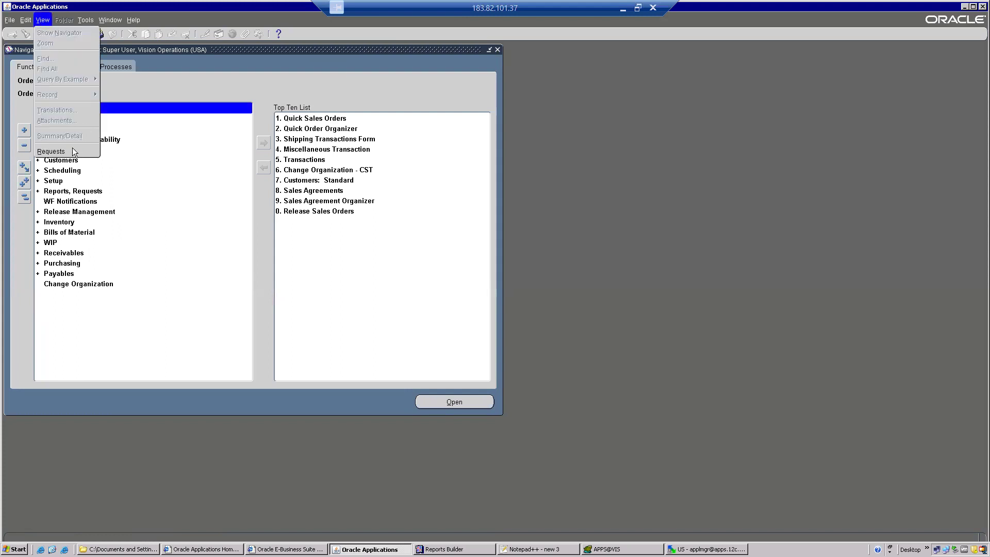
pyautogui.click(52, 151)
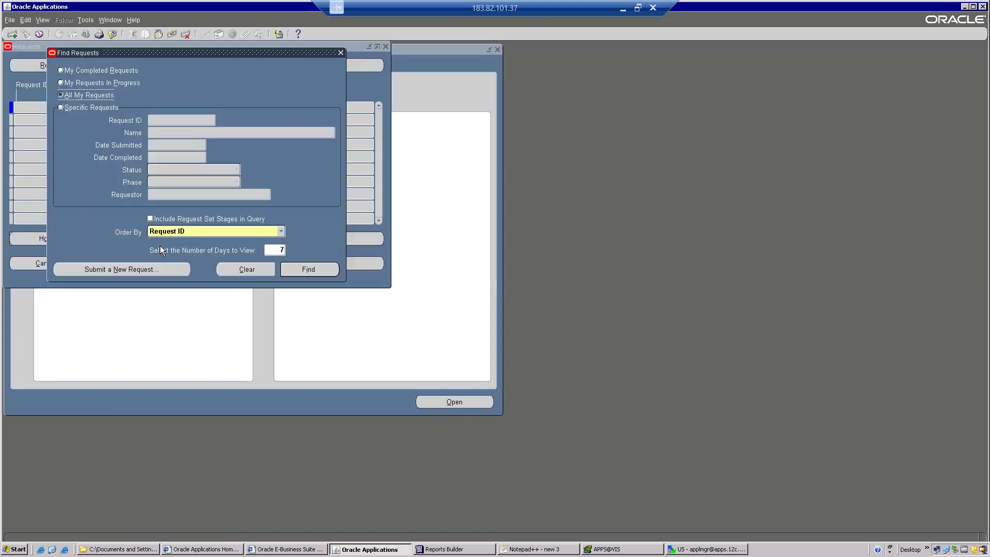
pyautogui.click(140, 270)
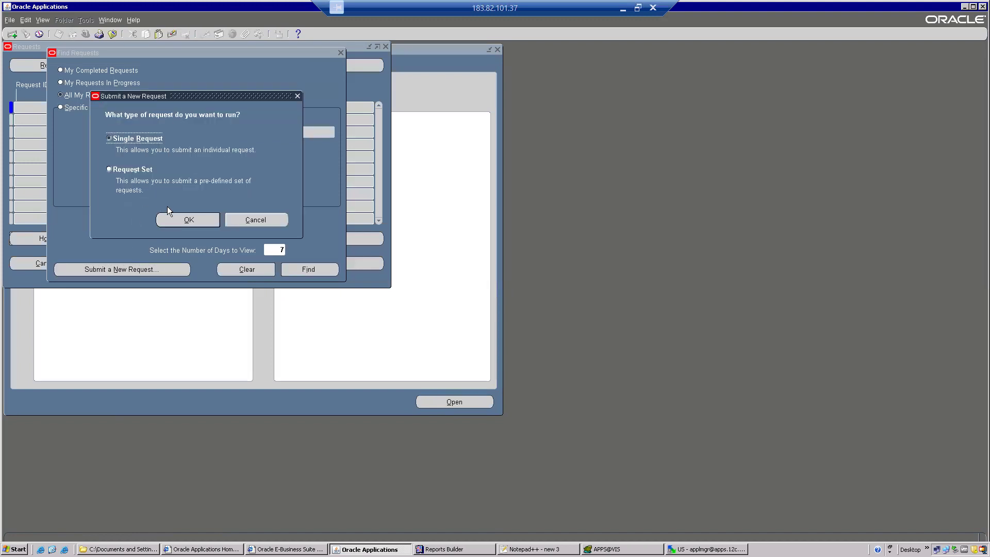
pyautogui.click(178, 216)
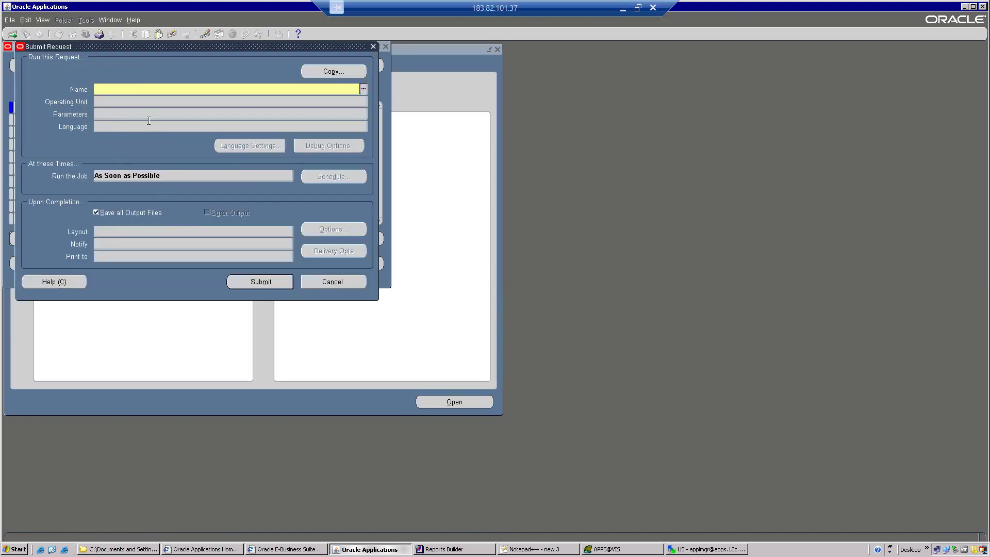
pyautogui.write('xx104')
pyautogui.press('Tab')
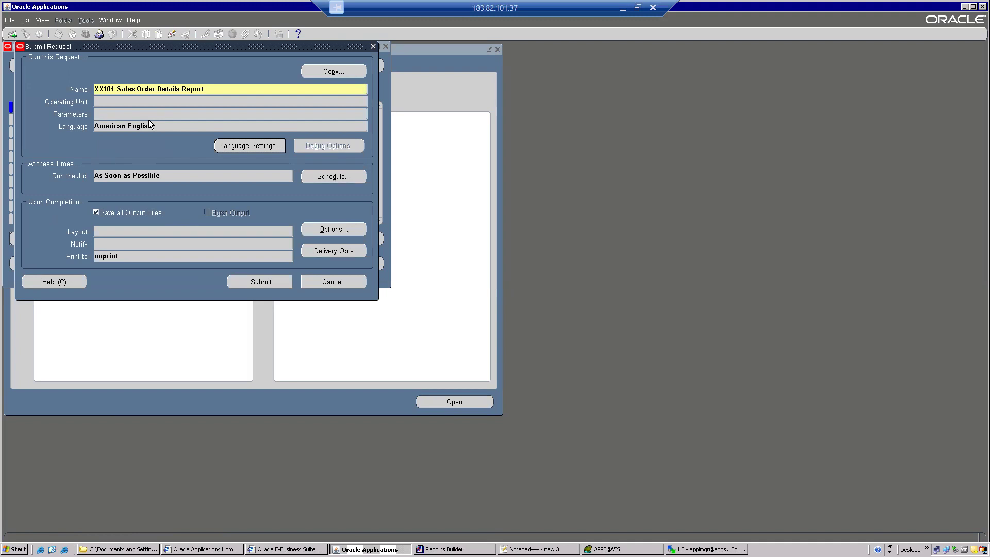
pyautogui.click(210, 90)
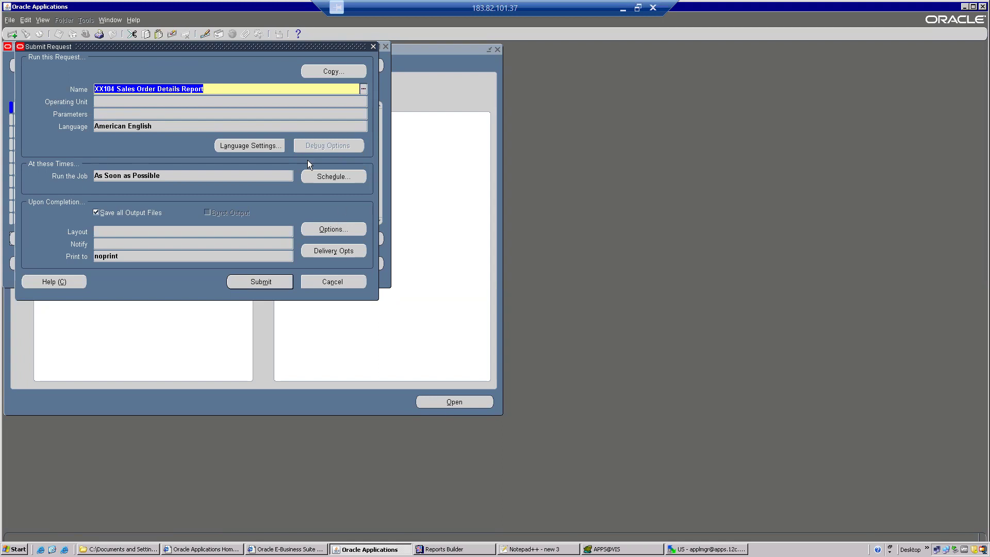
pyautogui.click(272, 285)
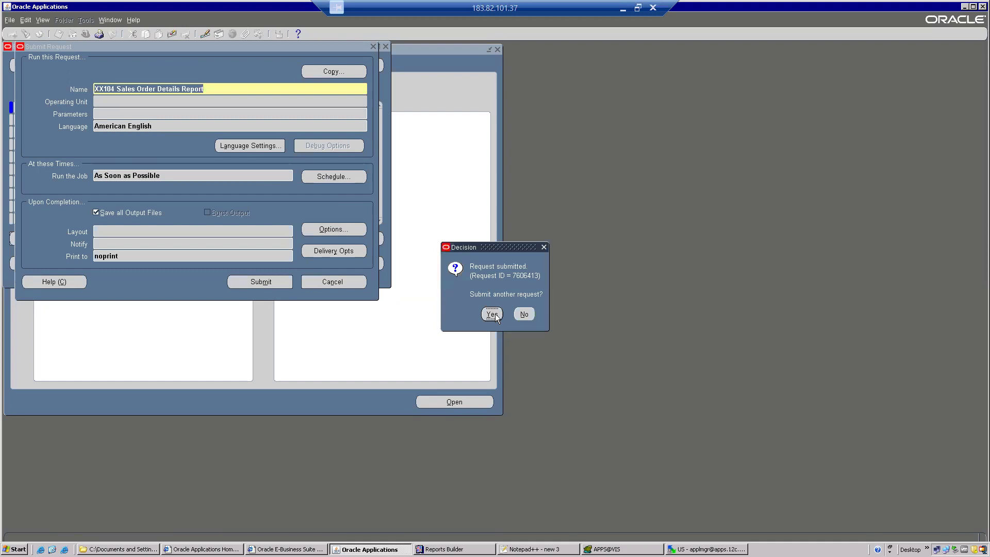
pyautogui.click(525, 315)
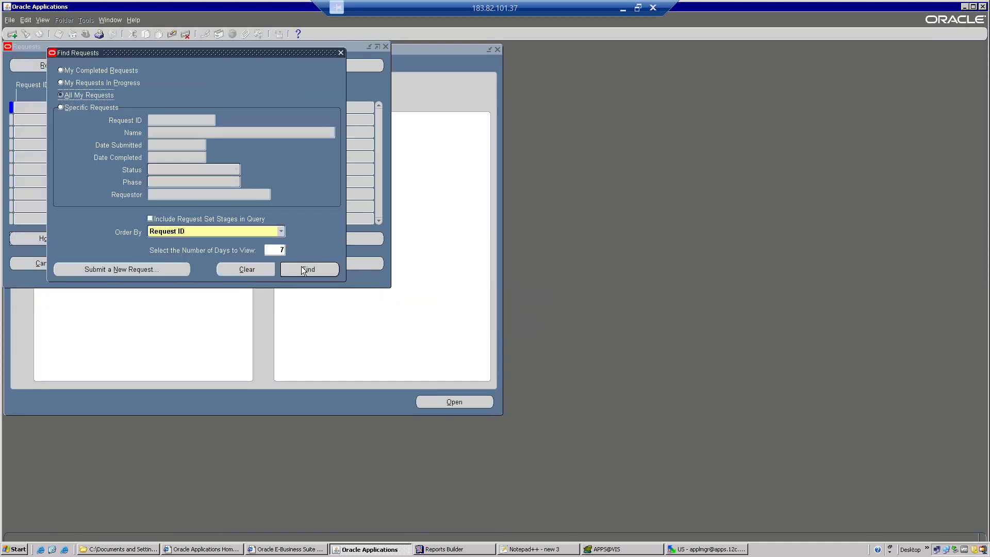
# Find all my requests and refresh the list to check the XX104 request's phase.
pyautogui.click(303, 270)
pyautogui.click(90, 65)
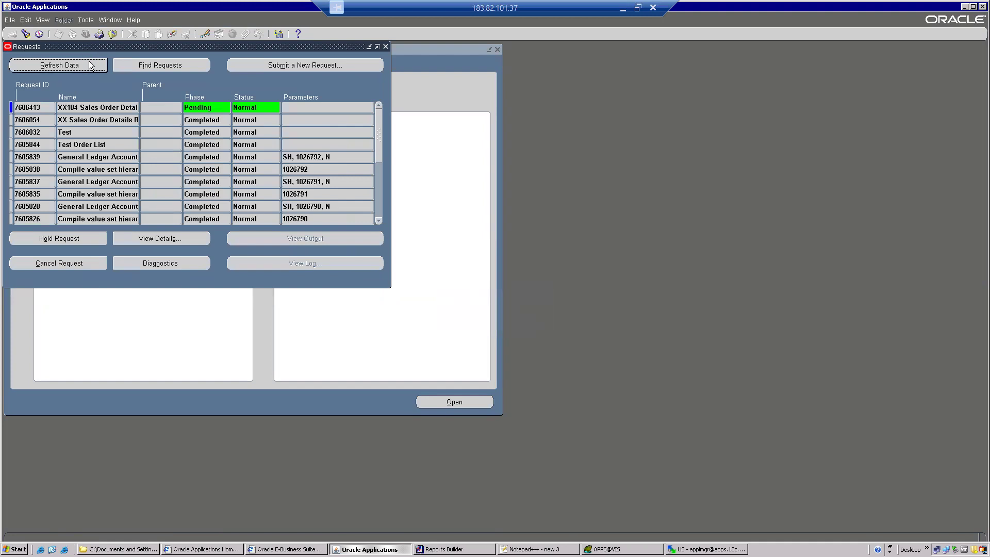
pyautogui.click(90, 64)
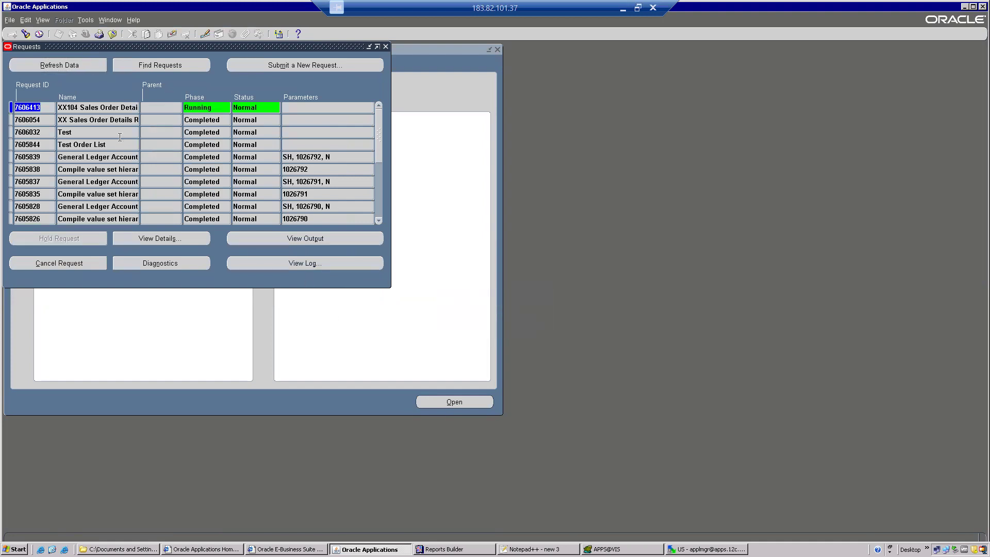
# View the log of the earlier XX Sales Order Details Report request and close it.
pyautogui.click(114, 121)
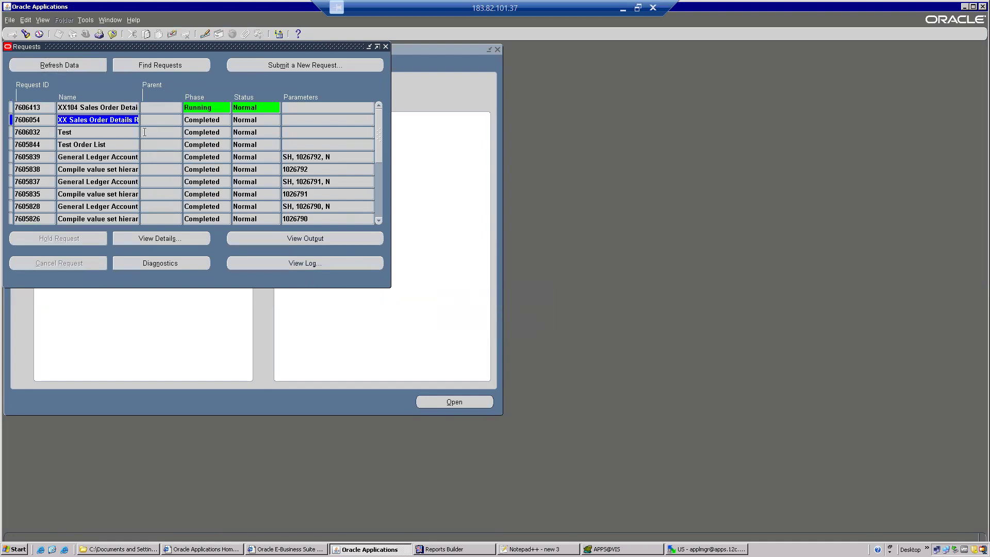
pyautogui.click(302, 263)
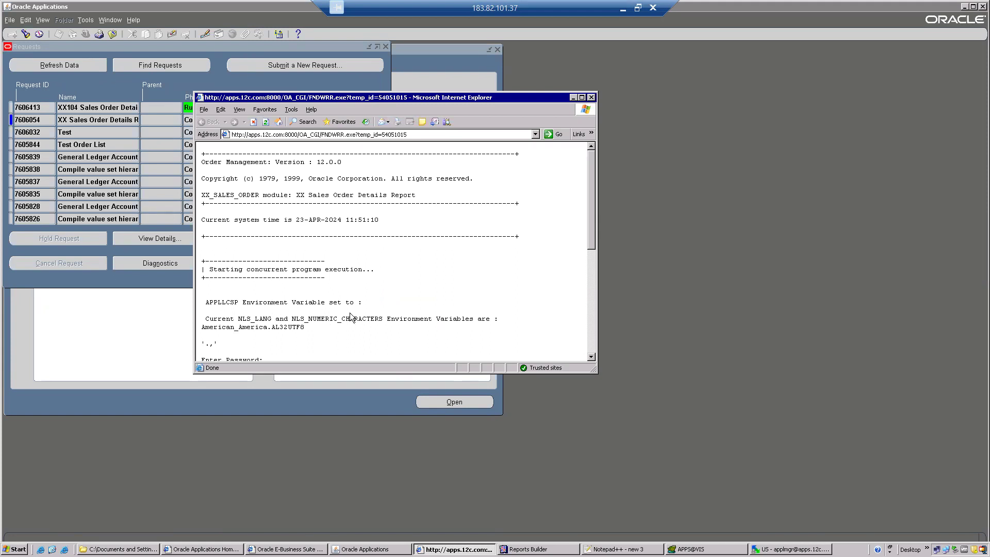
pyautogui.click(592, 98)
# Refresh the request list, view the output of the XX104 Sales Order Details Report request and close it.
pyautogui.click(75, 66)
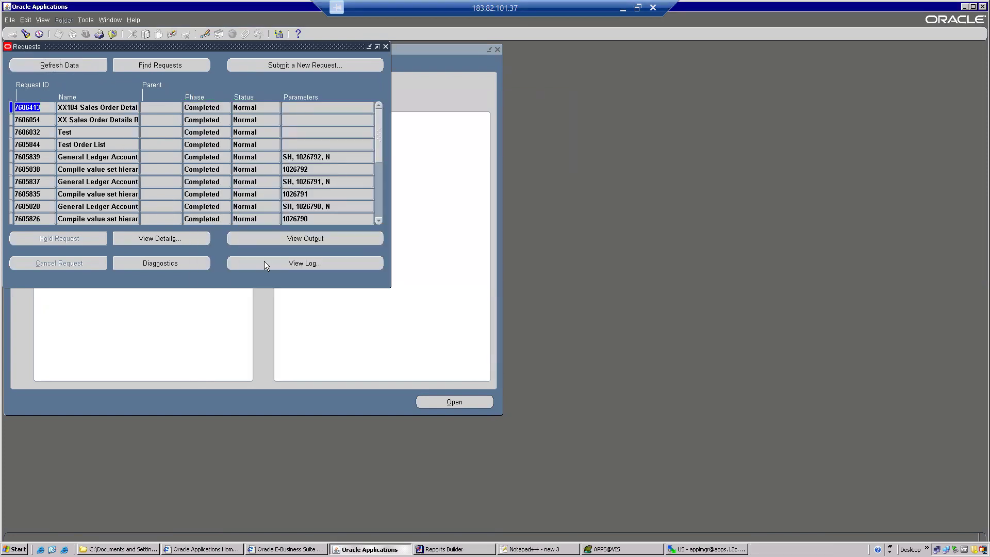
pyautogui.click(262, 241)
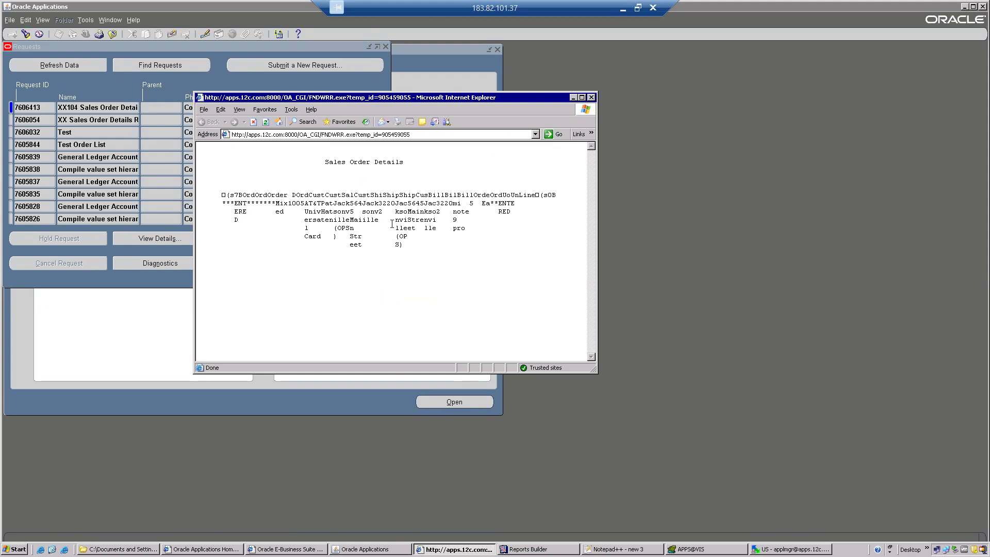
pyautogui.click(591, 98)
# Read the XX104 request's log in a maximized window and return to the request list.
pyautogui.click(290, 266)
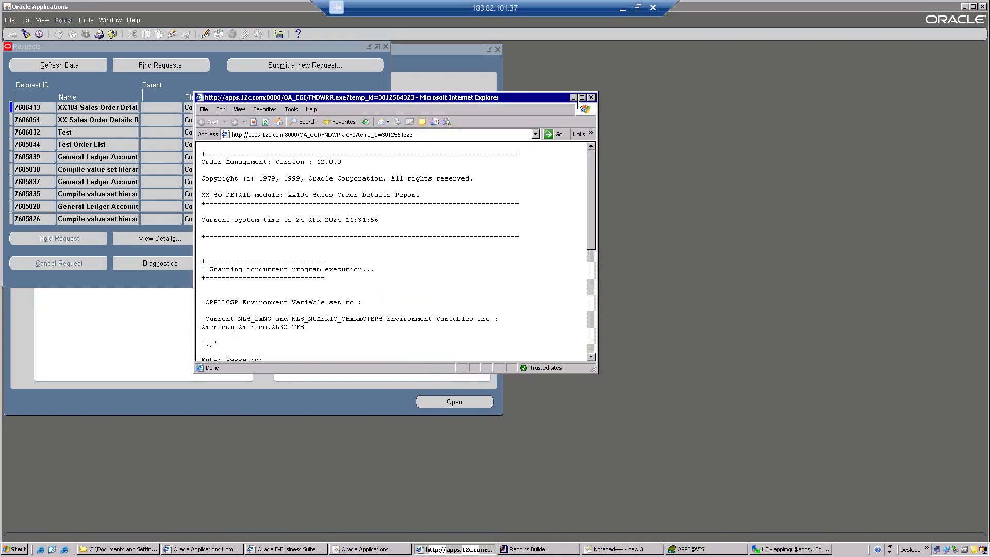
pyautogui.click(582, 98)
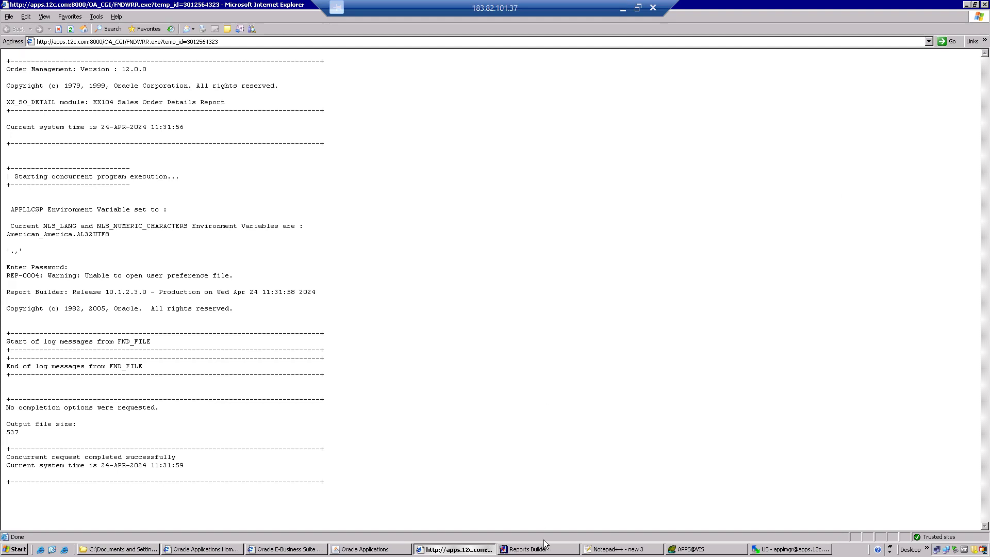
pyautogui.click(369, 549)
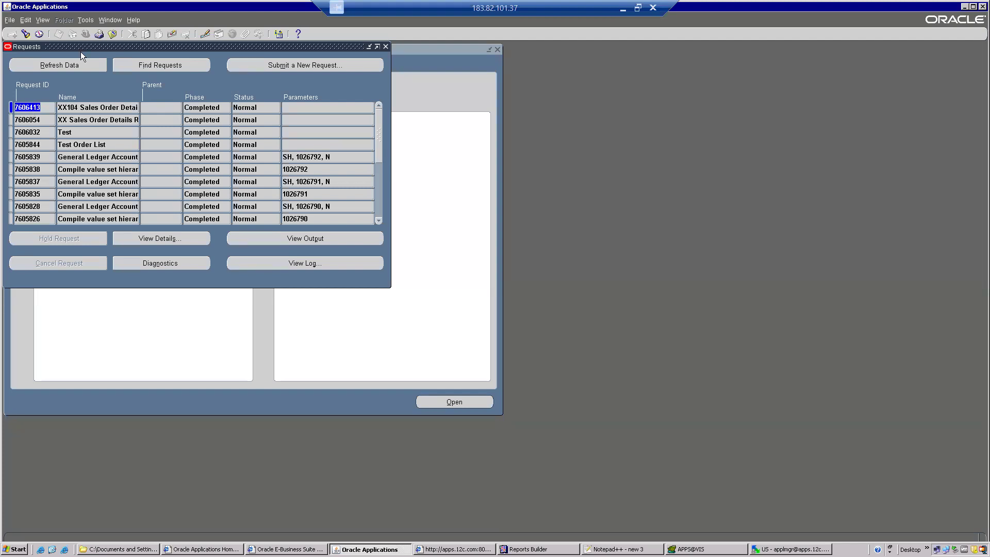
# Examine the record history of the XX104 request and dismiss it.
pyautogui.click(135, 20)
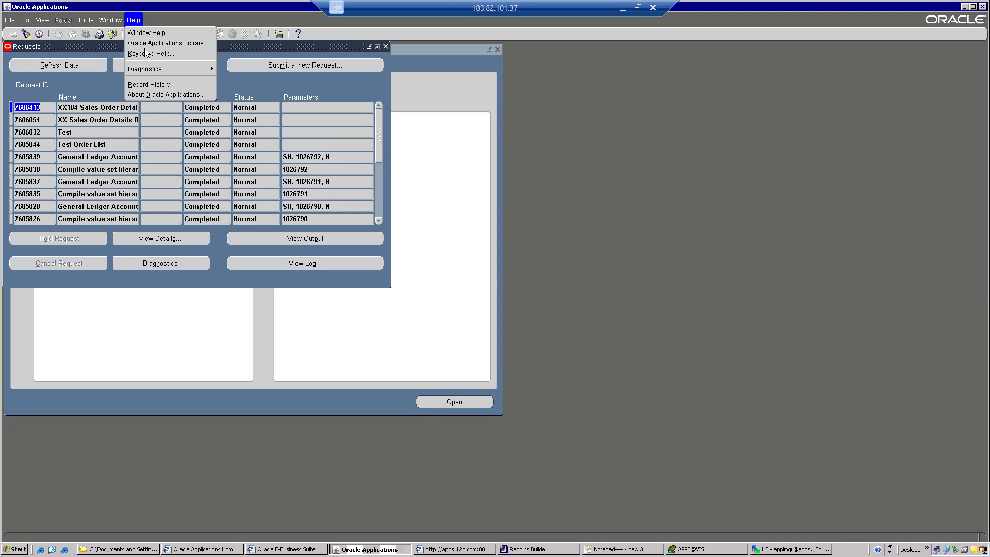
pyautogui.click(146, 84)
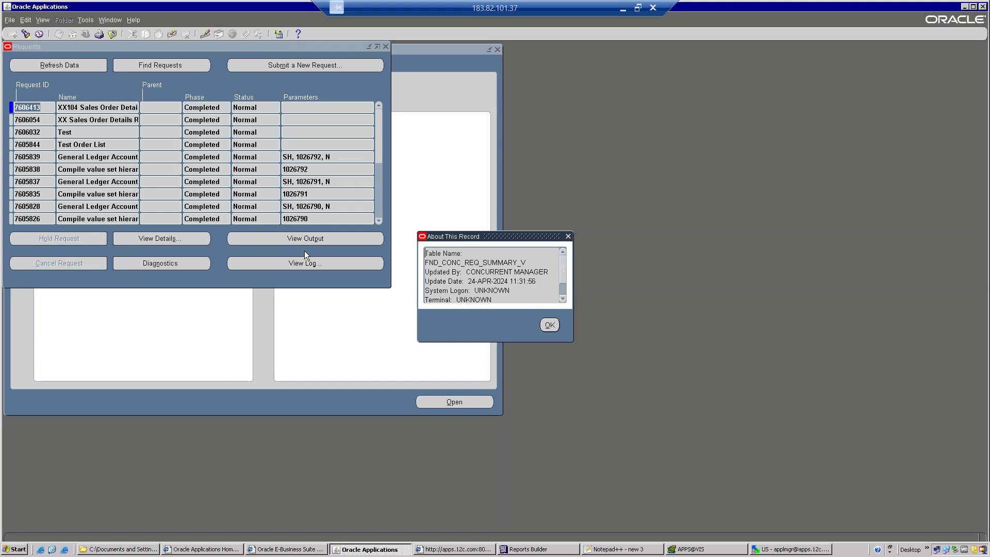
pyautogui.click(550, 324)
# Examine the XX104 request's start and completion dates in its details, then close the details.
pyautogui.click(157, 240)
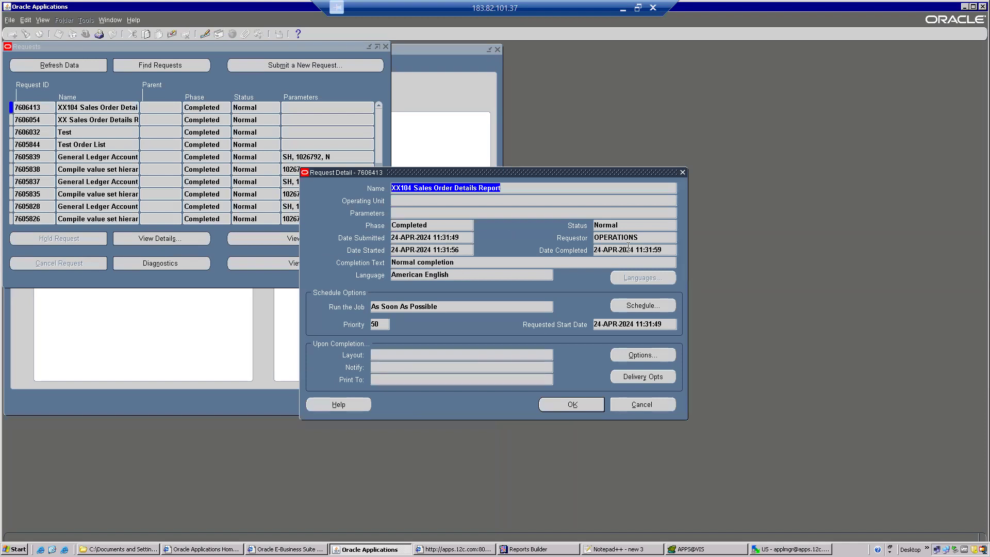
pyautogui.click(658, 250)
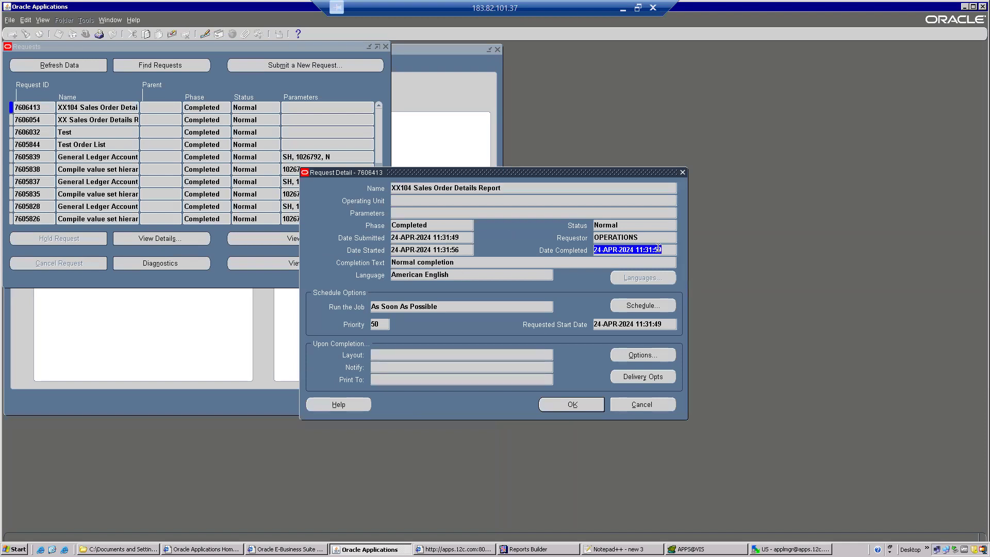
pyautogui.click(458, 252)
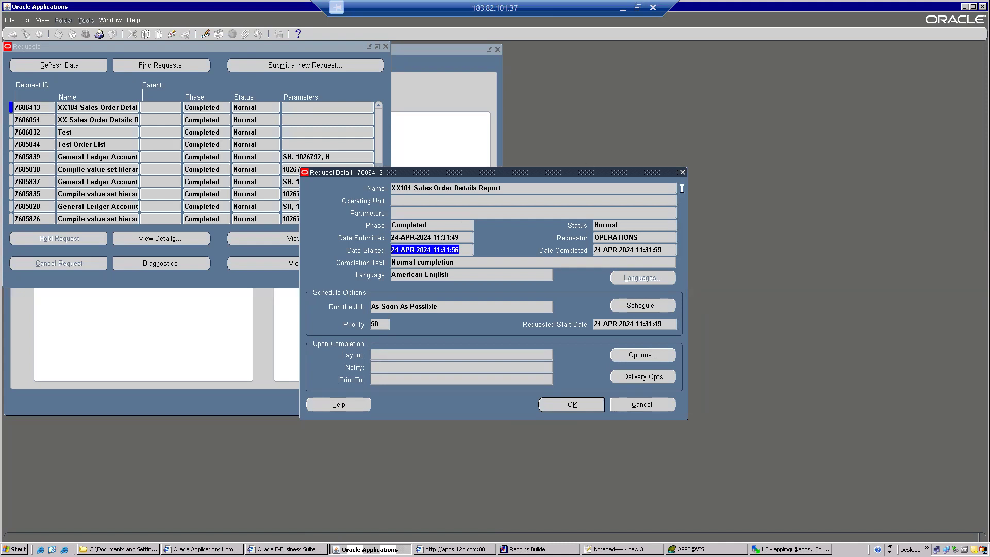
pyautogui.click(682, 173)
# Start a new single request for the XX104 Sales Order Details Report and open its schedule settings.
pyautogui.click(127, 107)
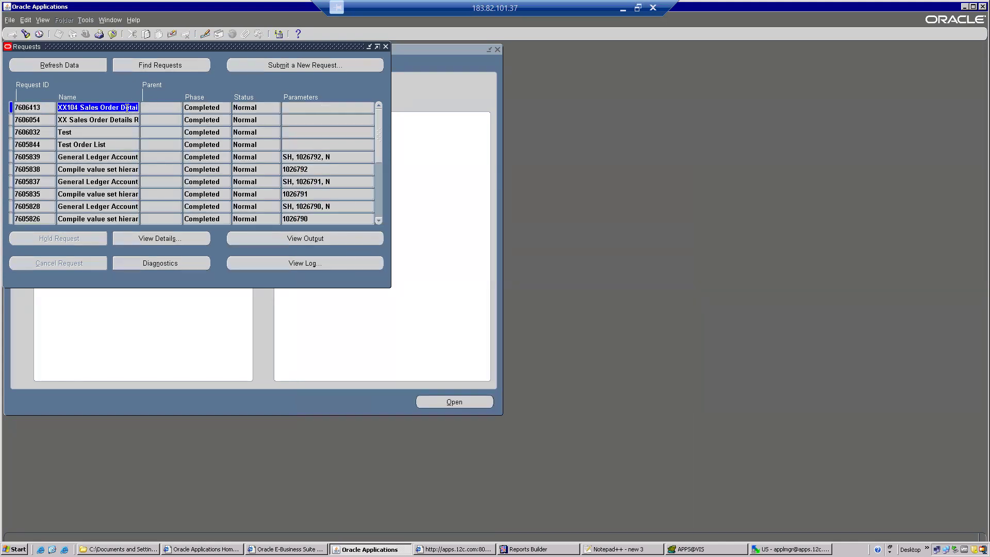
pyautogui.click(252, 71)
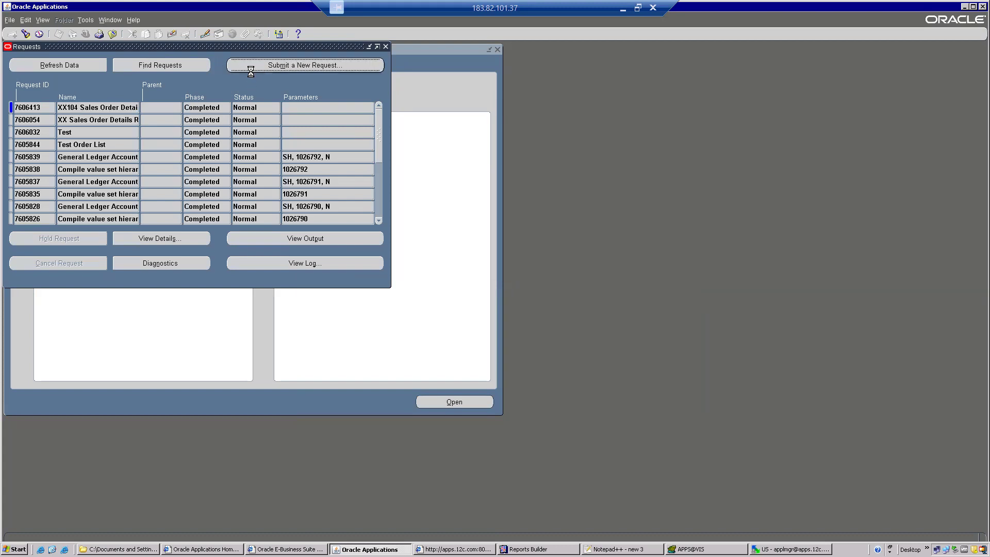
pyautogui.click(176, 218)
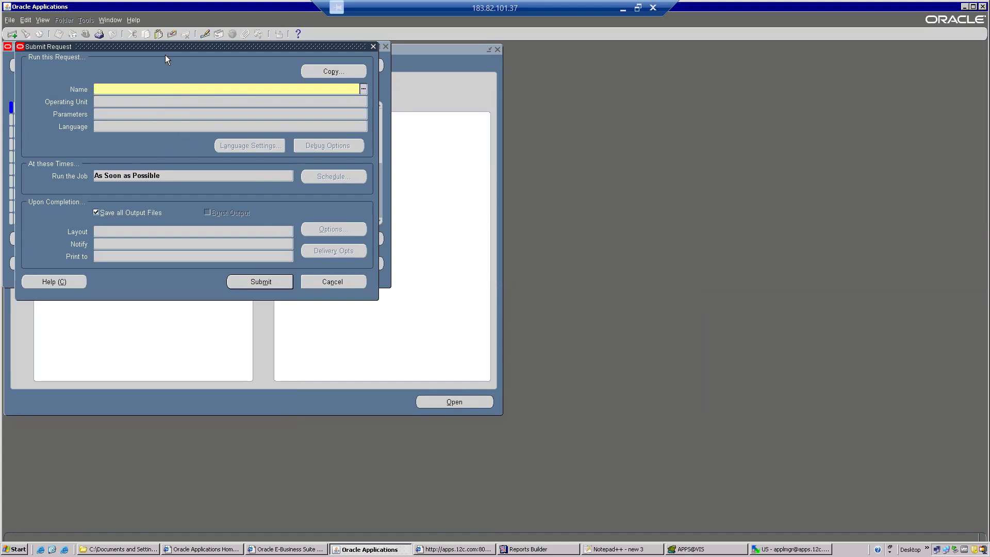
pyautogui.write('XX104 Sales Order Details Report')
pyautogui.press('Tab')
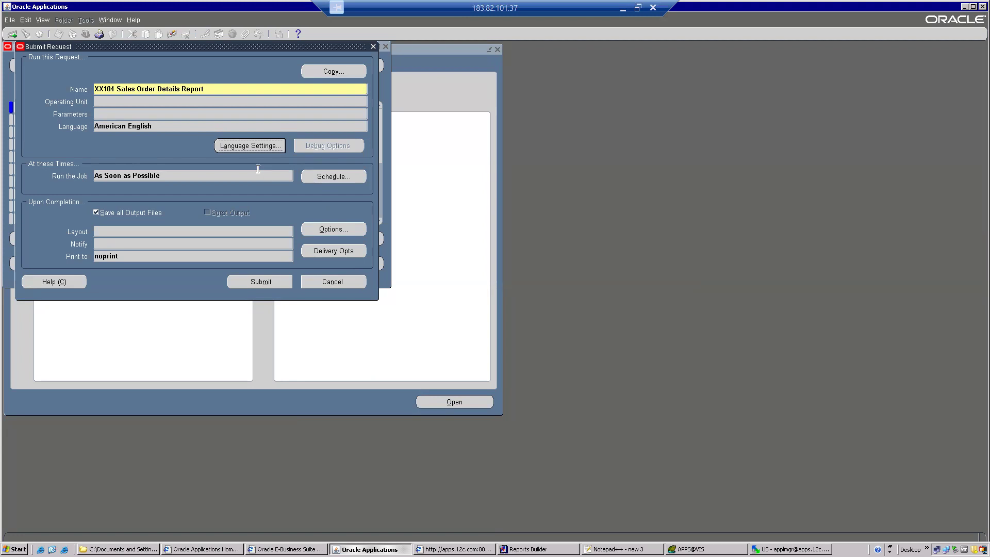
pyautogui.click(312, 176)
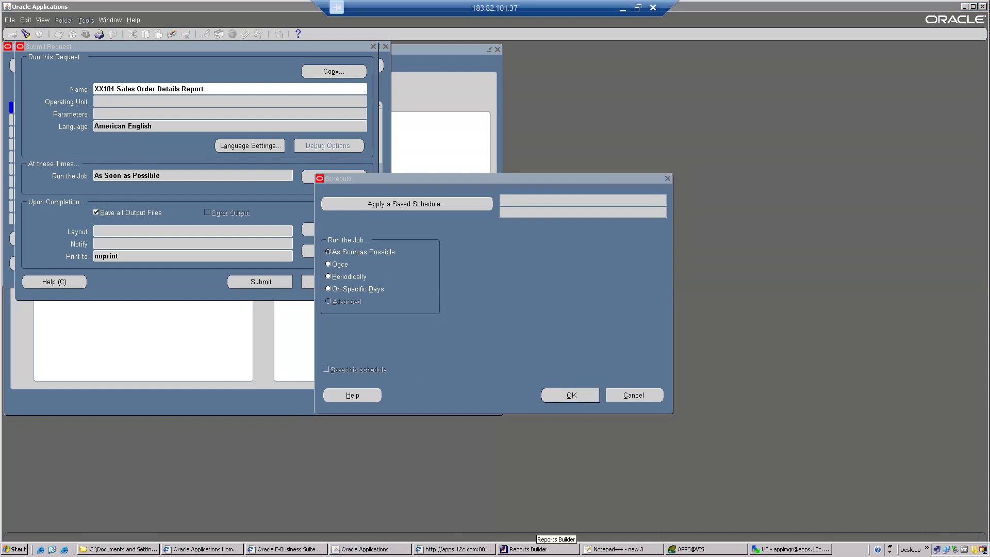
# Switch to Reports Builder, examine the Before Report trigger of XX_SO_DETAIL, close it and return to the schedule settings in Oracle Applications.
pyautogui.click(531, 549)
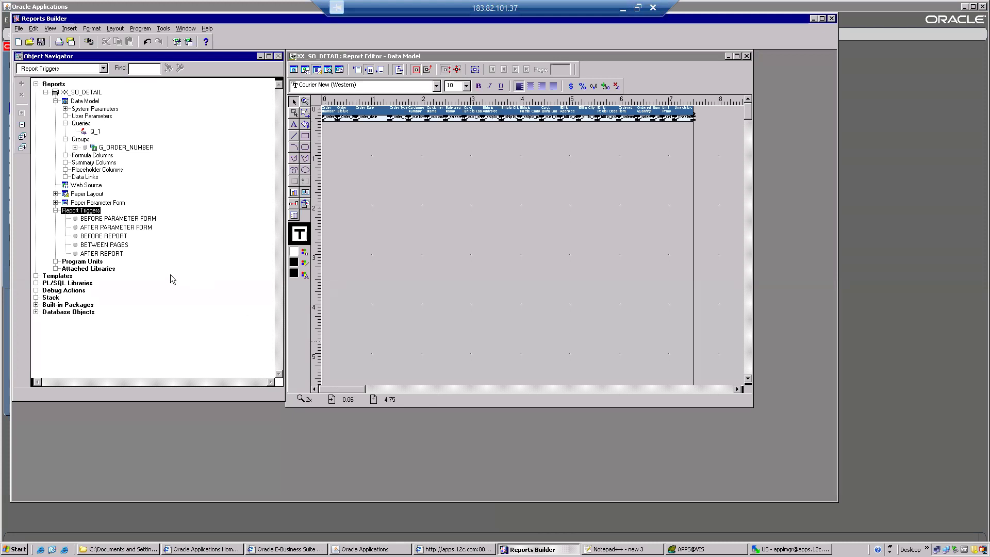
pyautogui.doubleClick(76, 236)
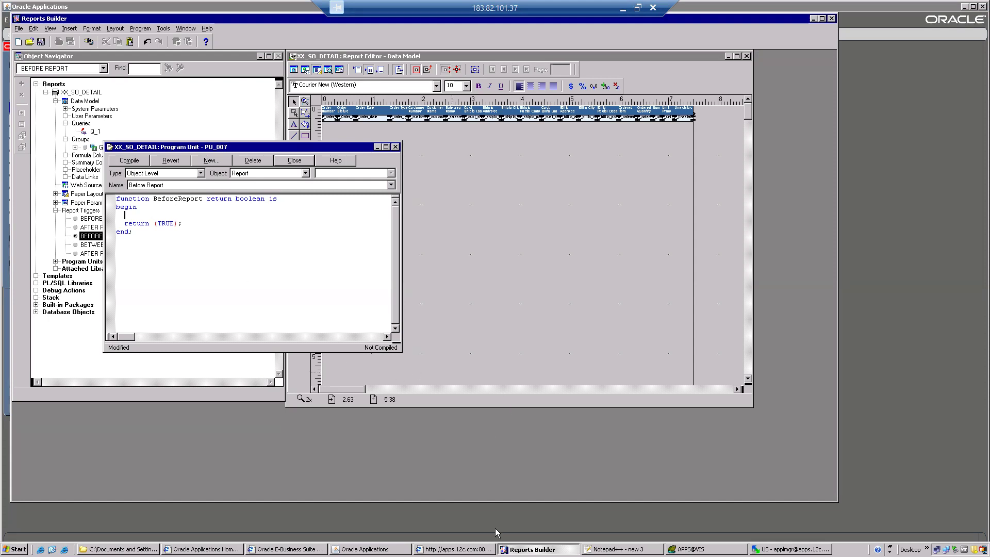
pyautogui.click(396, 147)
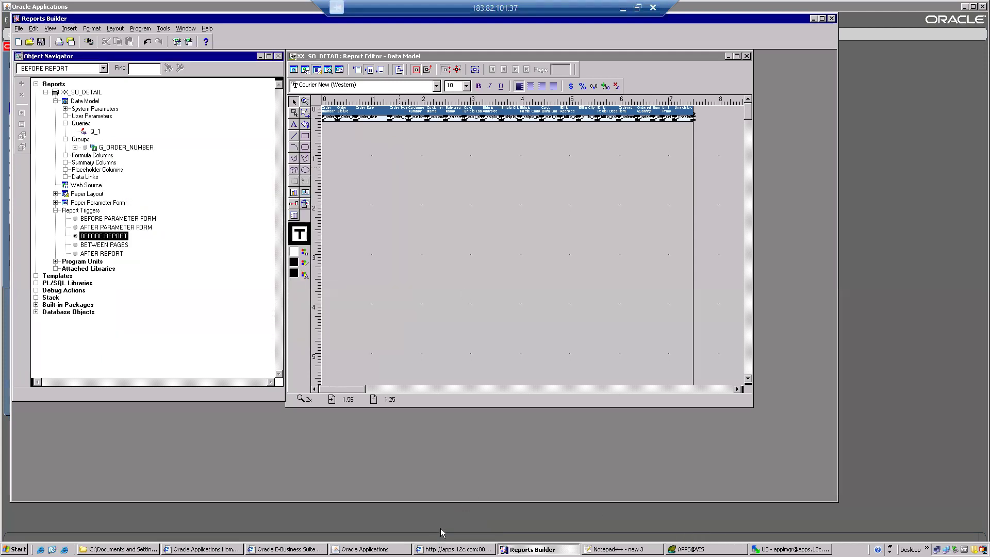
pyautogui.click(365, 549)
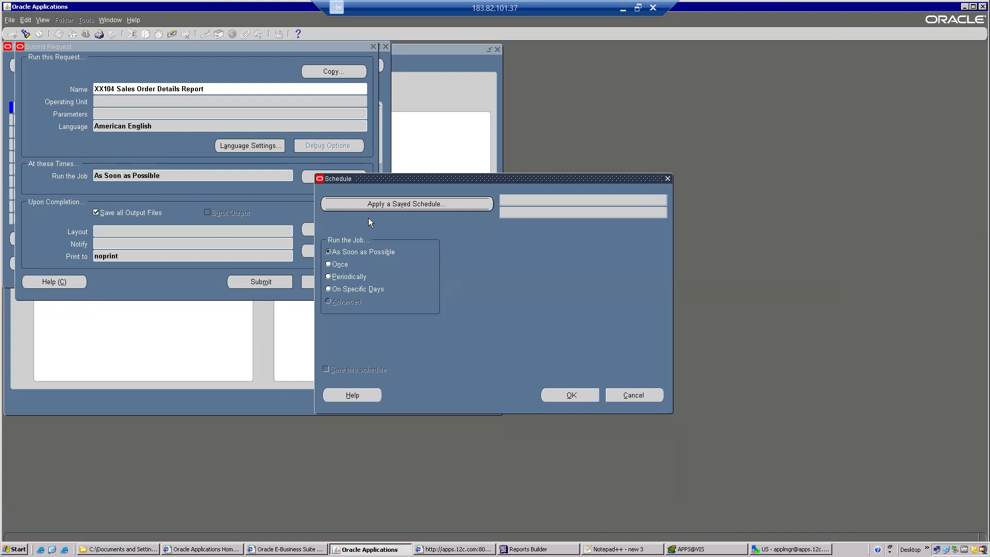
# Try a periodic schedule repeating every 1 week from 29-APR-2024 11:36:00, examine the specific-days option and cancel the scheduling.
pyautogui.click(333, 264)
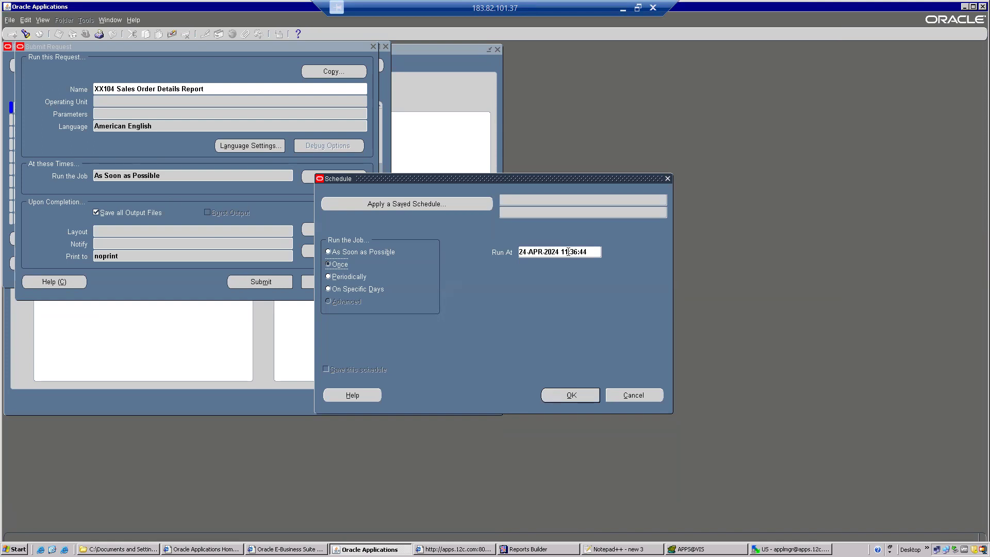
pyautogui.click(596, 254)
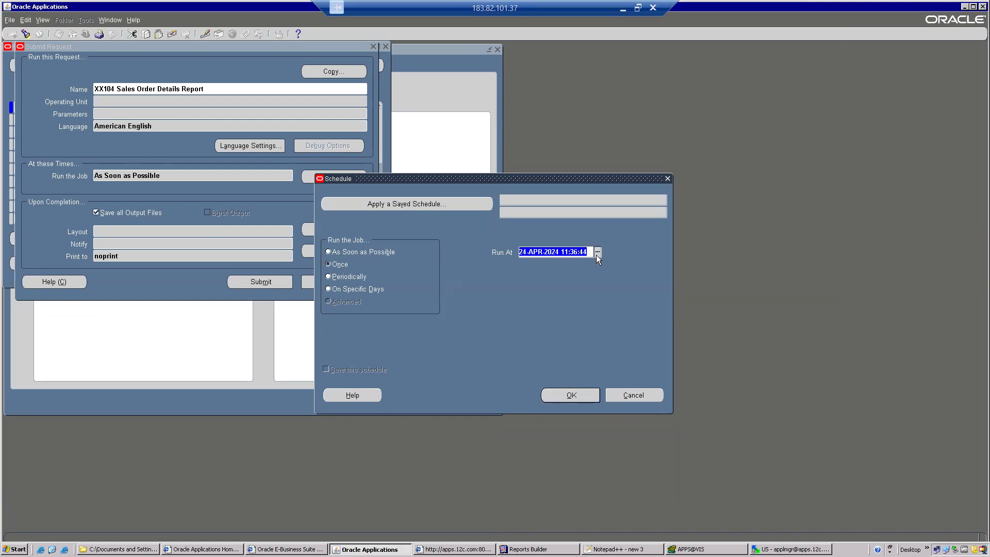
pyautogui.click(354, 279)
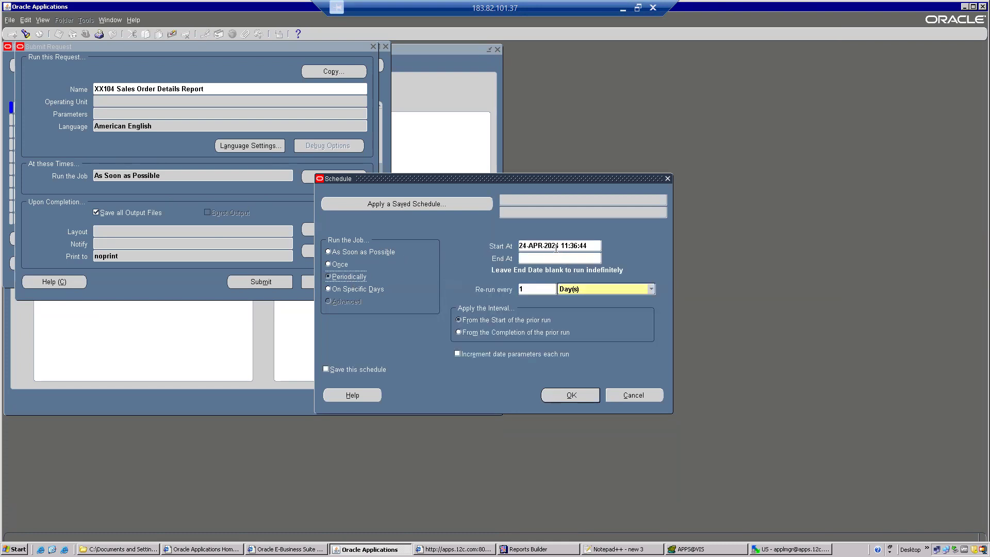
pyautogui.click(544, 256)
pyautogui.click(593, 288)
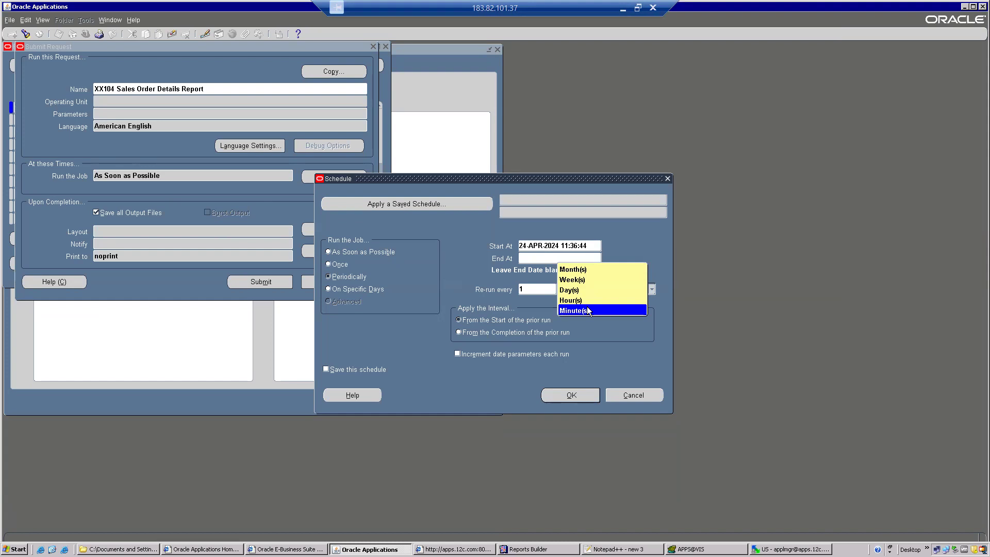
pyautogui.click(592, 280)
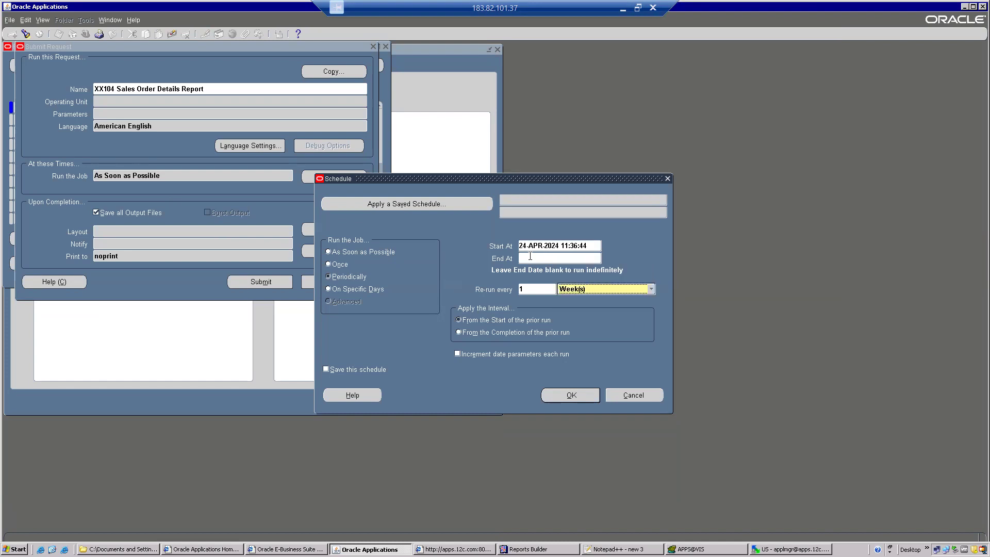
pyautogui.click(592, 246)
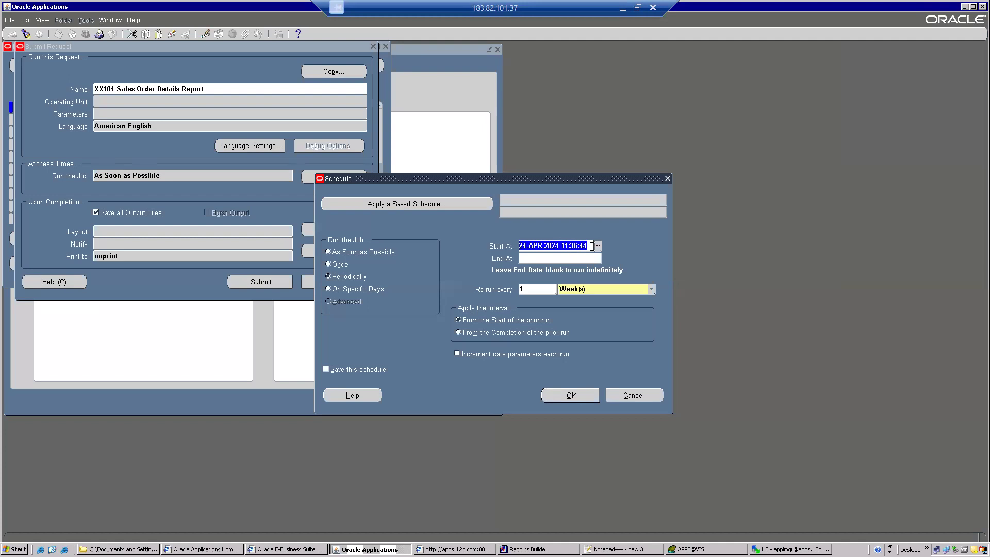
pyautogui.click(598, 247)
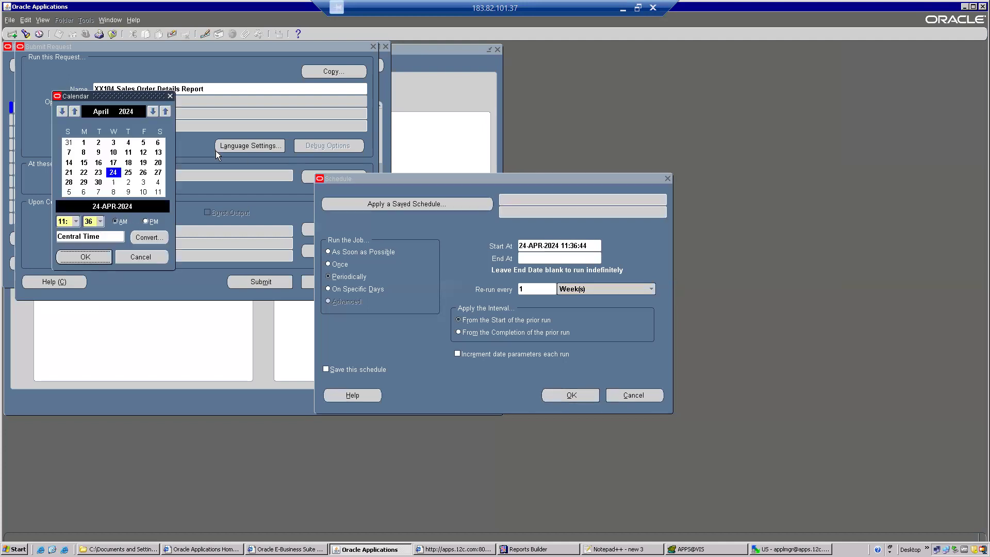
pyautogui.doubleClick(84, 183)
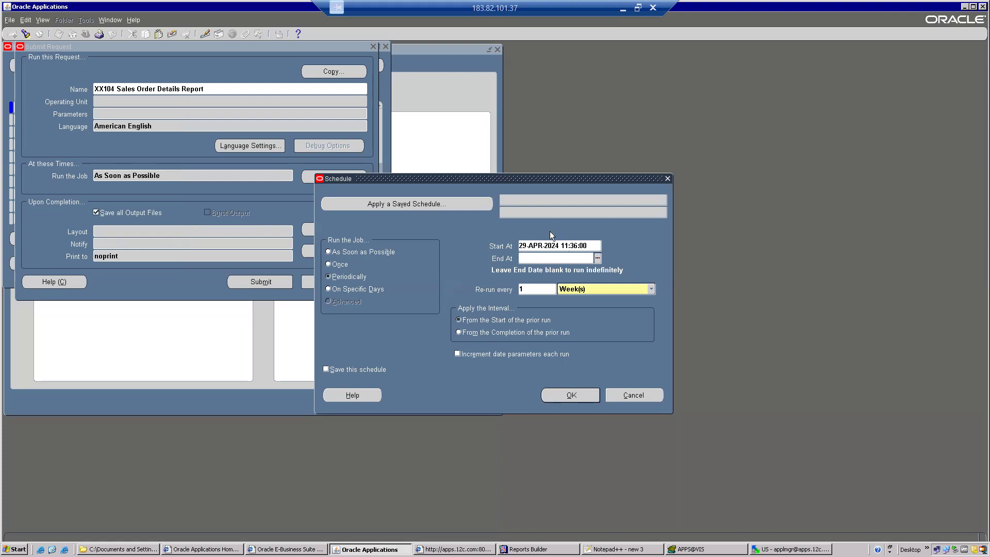
pyautogui.click(355, 289)
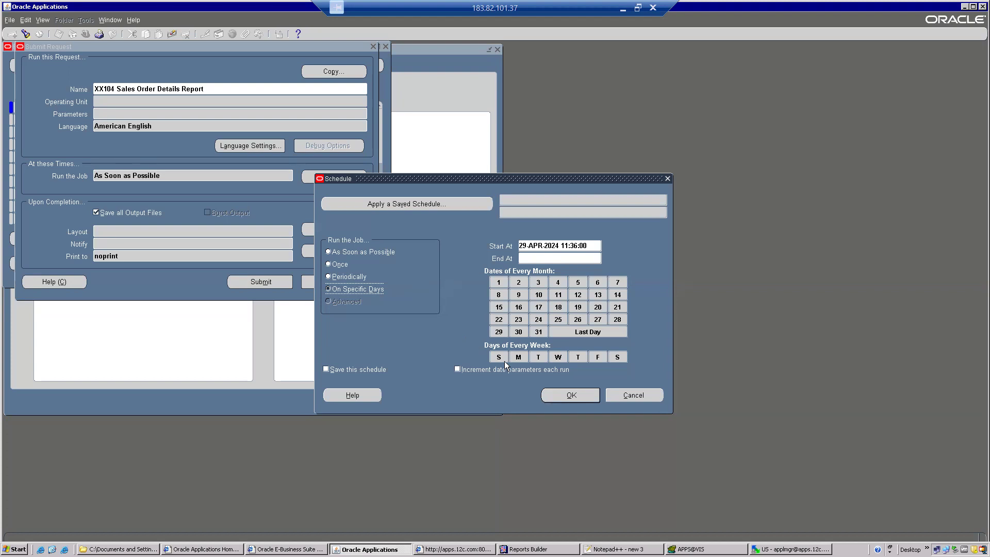
pyautogui.click(630, 396)
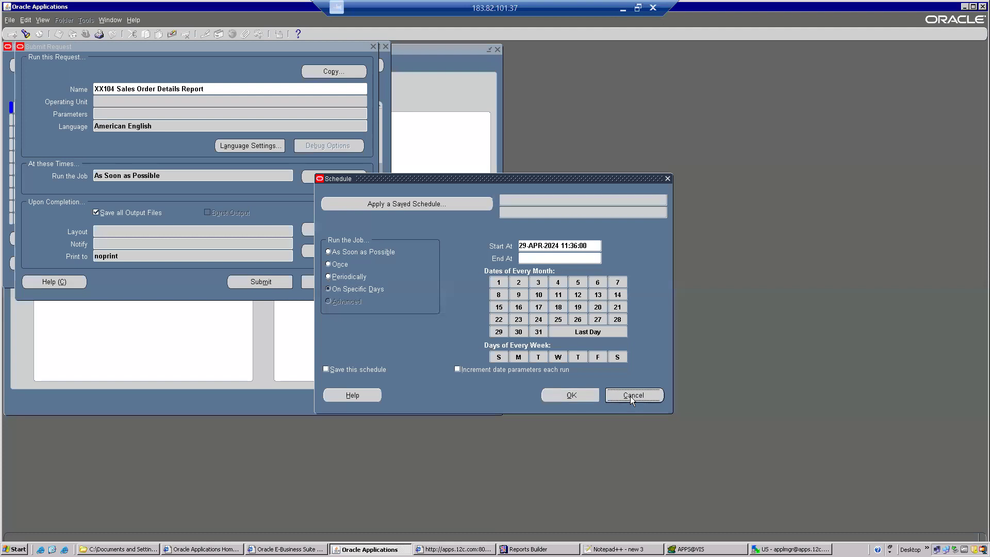
# Examine the request's completion options and its email delivery settings, including sender, subject and recipients, and cancel both.
pyautogui.click(343, 230)
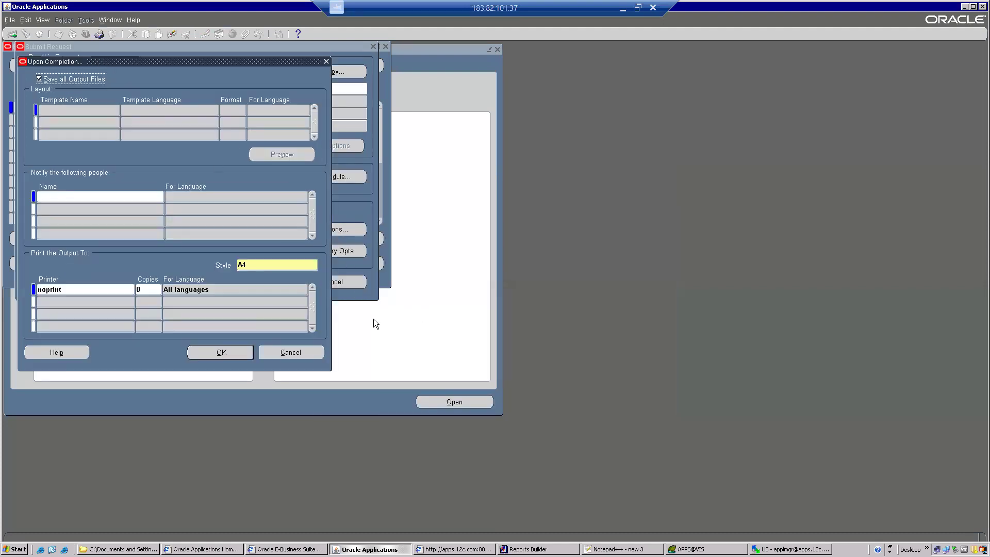
pyautogui.click(278, 357)
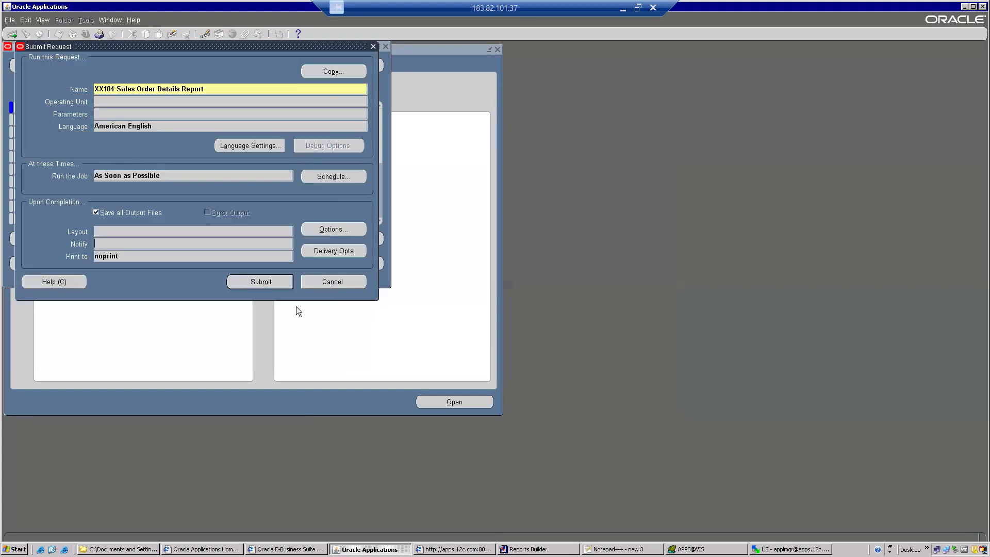
pyautogui.click(336, 252)
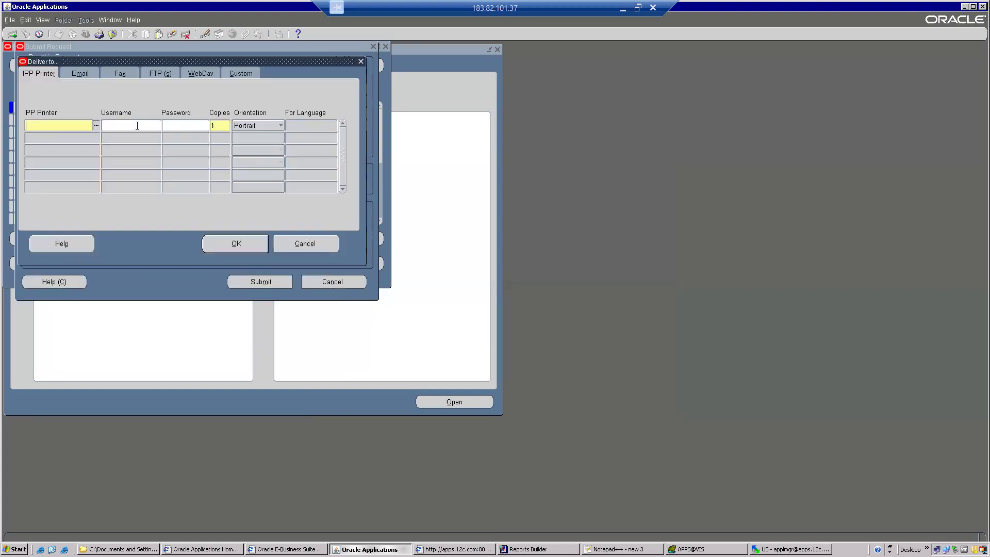
pyautogui.click(81, 73)
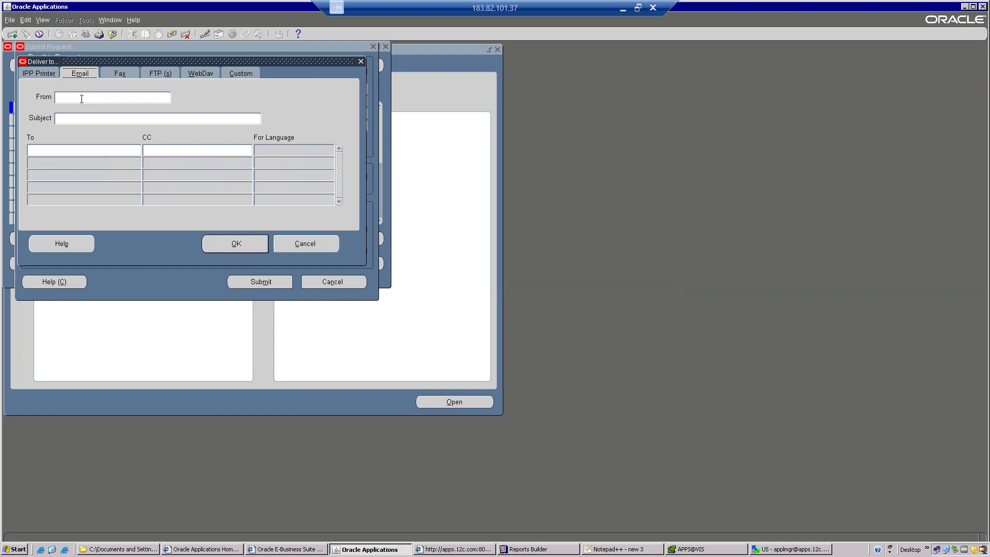
pyautogui.click(82, 98)
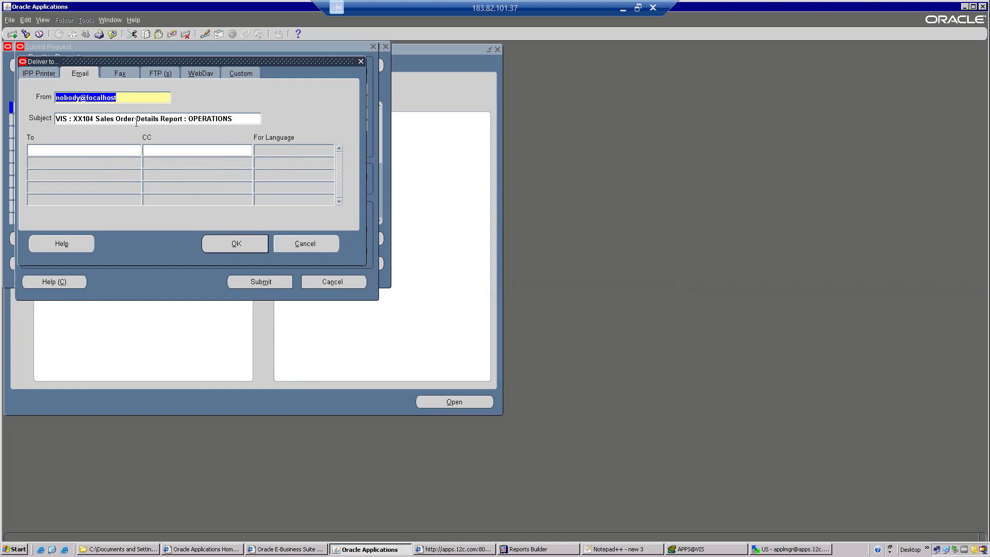
pyautogui.click(100, 149)
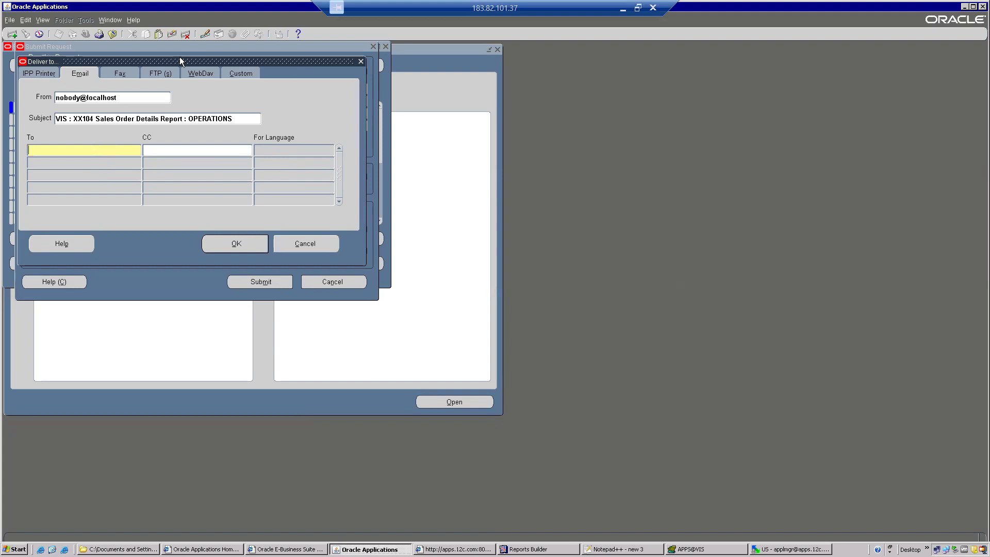
pyautogui.click(86, 74)
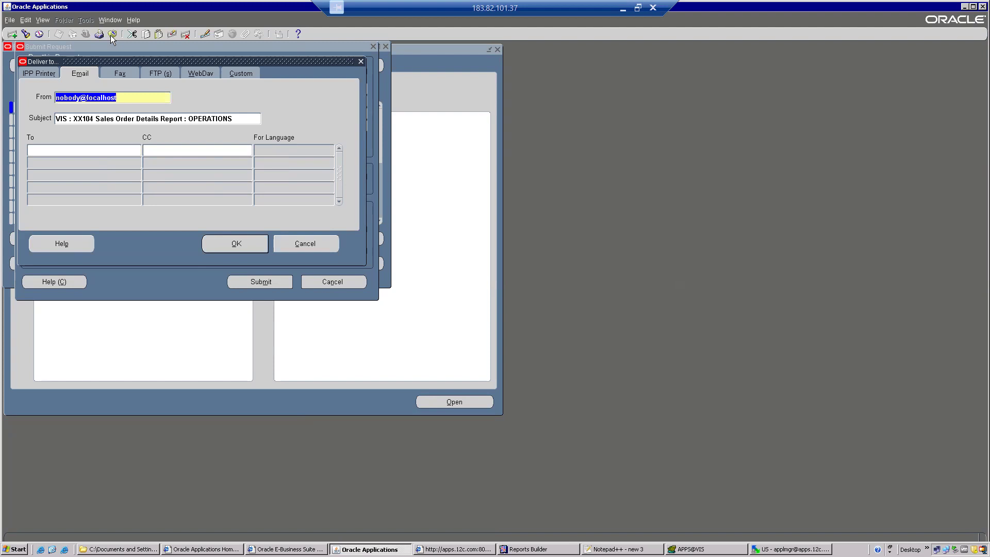
pyautogui.click(305, 243)
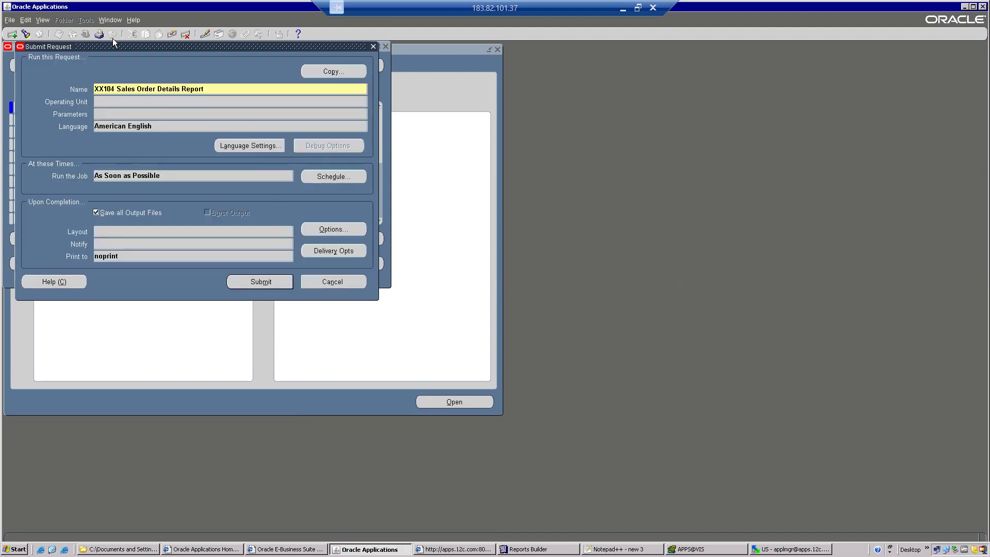
# Abandon the unsubmitted request and close the request list to return to the navigator.
pyautogui.press('F4')
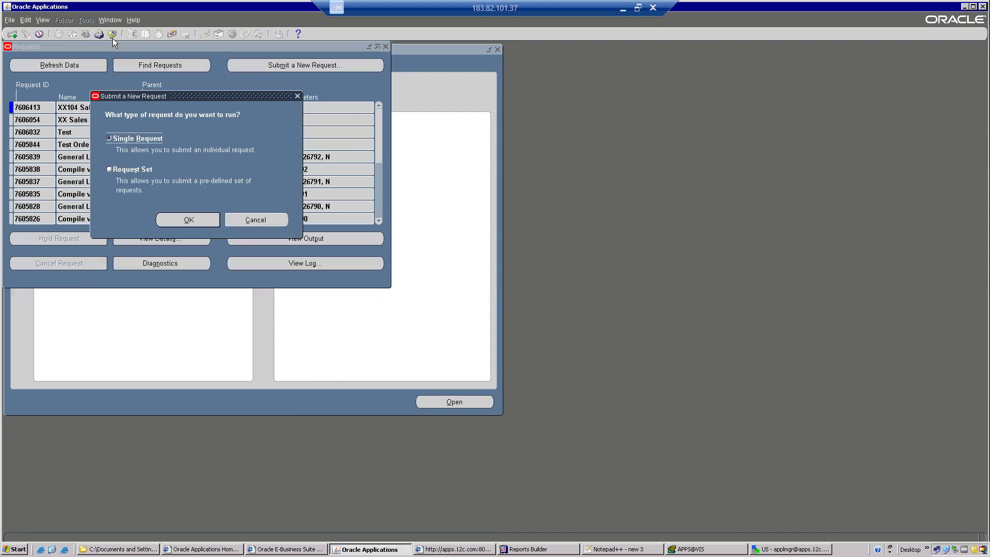
pyautogui.click(237, 214)
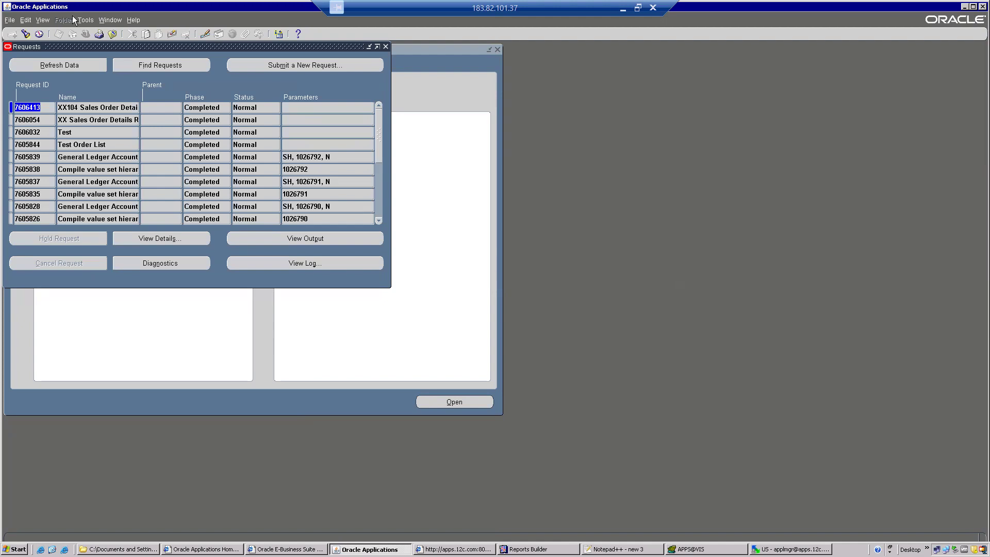
pyautogui.click(112, 34)
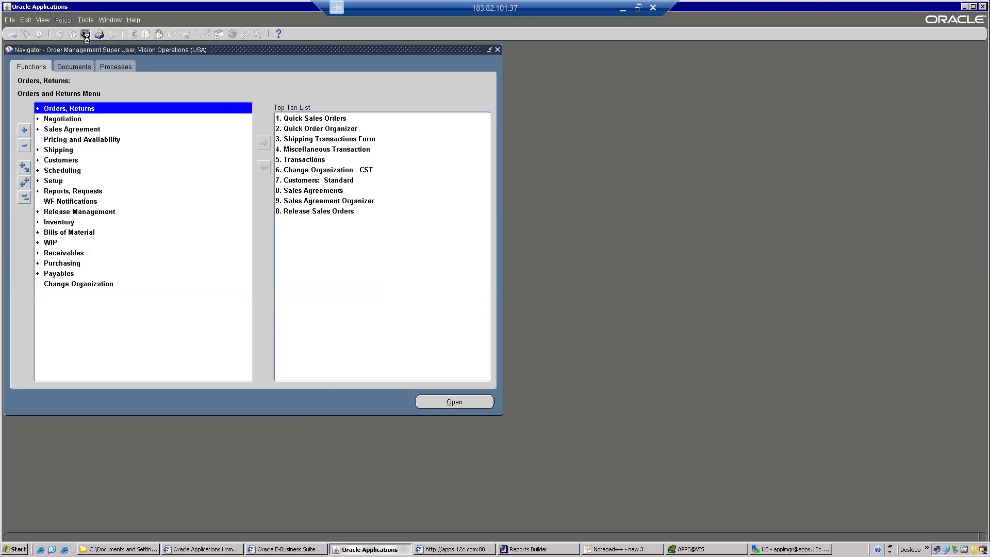
# Switch the active responsibility to System Administrator.
pyautogui.click(87, 37)
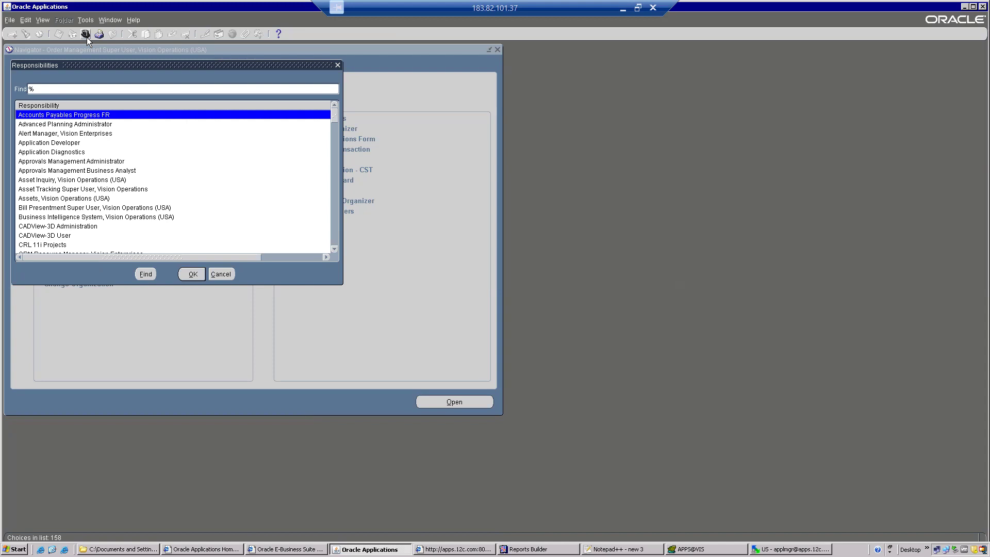
pyautogui.write('system Administrat')
pyautogui.doubleClick(60, 134)
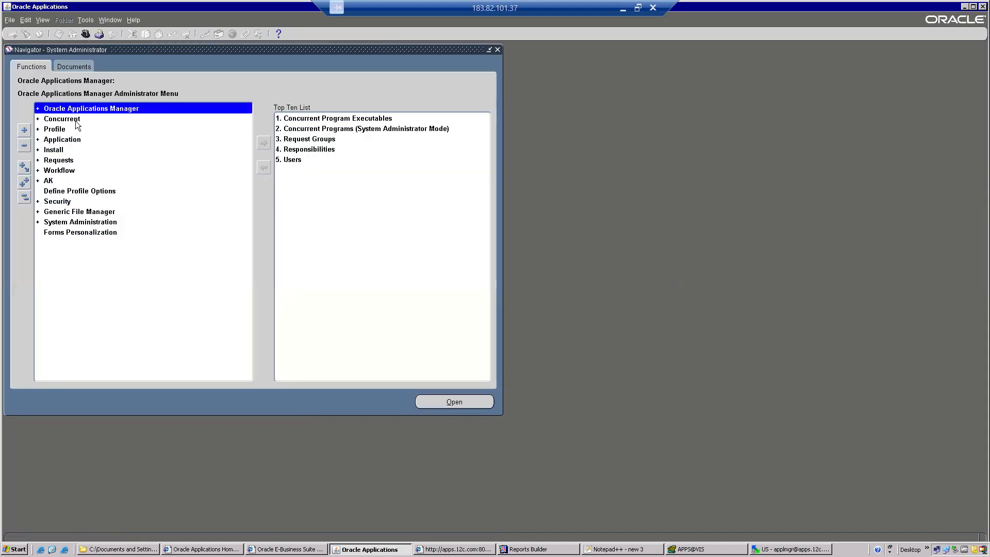
# Open the concurrent program definition form and query program names matching PackSlip%.
pyautogui.doubleClick(74, 124)
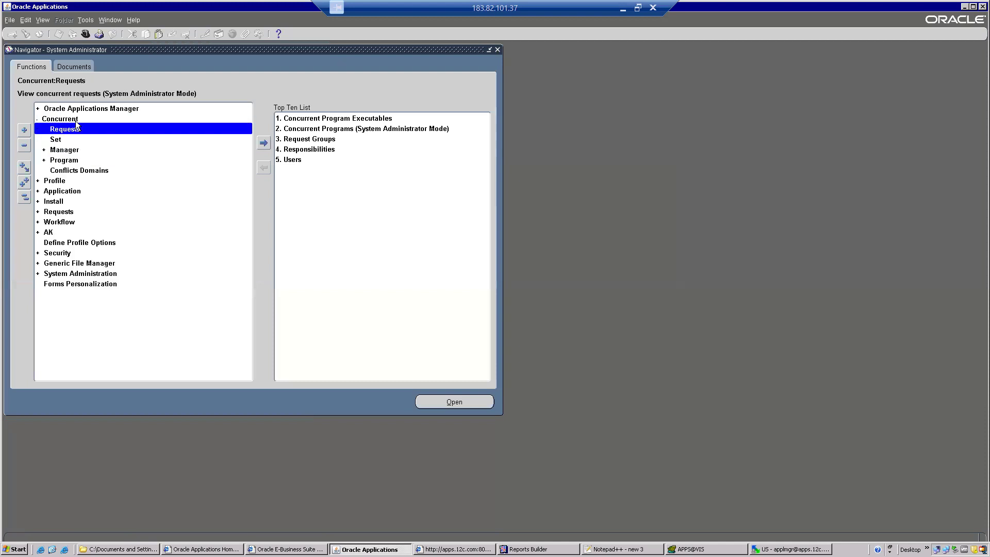
pyautogui.doubleClick(62, 161)
pyautogui.click(68, 171)
pyautogui.doubleClick(70, 173)
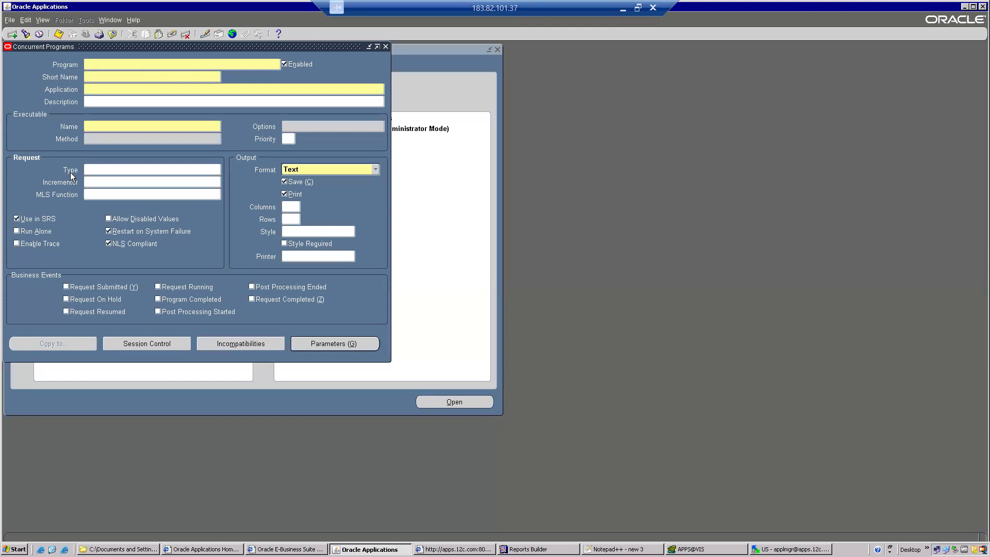
pyautogui.press('F11')
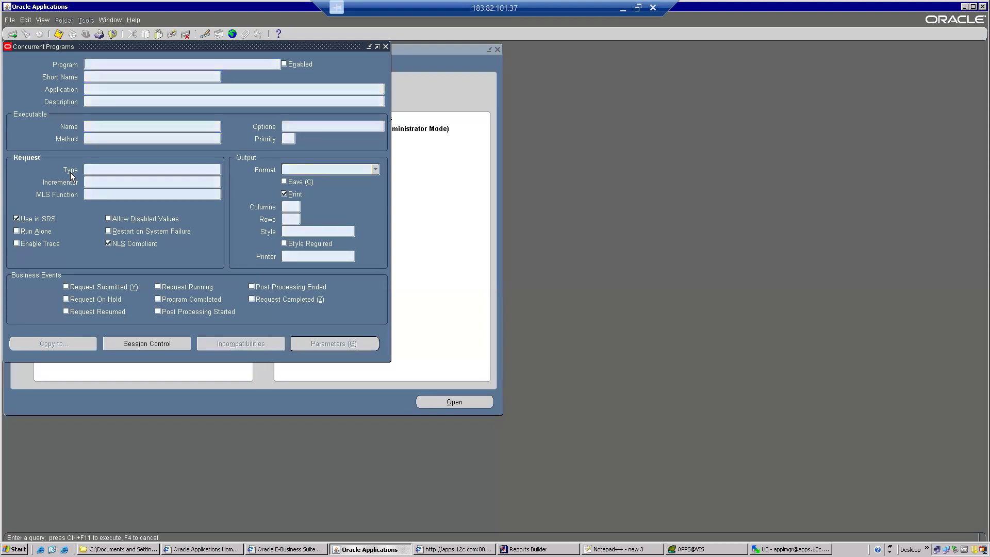
pyautogui.write('PackSlip%')
pyautogui.hotkey('ctrl', 'F11')
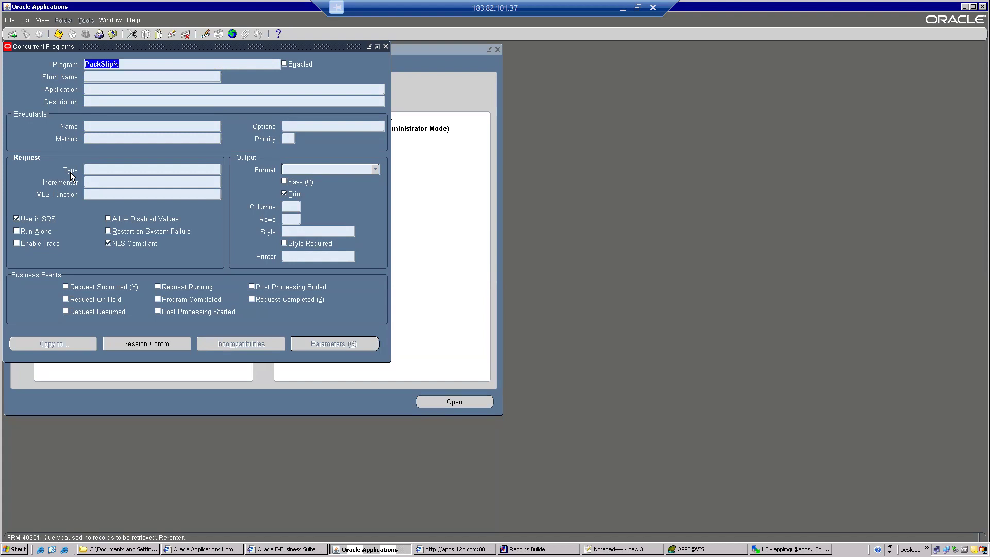
# Broaden the query to program names containing Pack and browse through the matching program definitions.
pyautogui.click(114, 64)
pyautogui.press('BackSpace')
pyautogui.press('BackSpace')
pyautogui.press('BackSpace')
pyautogui.press('BackSpace')
pyautogui.write('%')
pyautogui.hotkey('ctrl', 'F11')
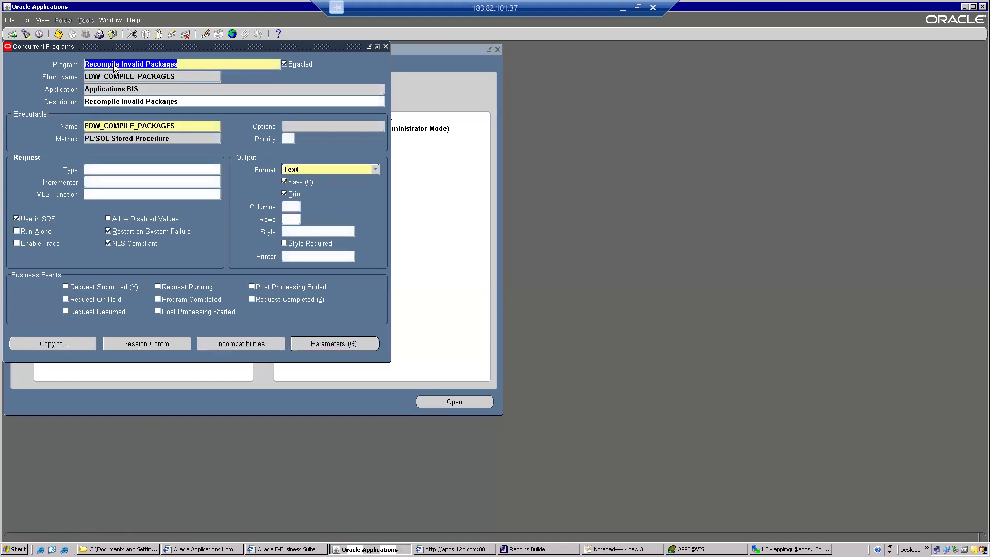
pyautogui.press('Down')
pyautogui.press('Down')
pyautogui.press('Down')
pyautogui.press('Down')
pyautogui.press('Down')
pyautogui.press('Down')
pyautogui.press('Down')
pyautogui.press('Down')
pyautogui.press('Down')
pyautogui.press('Down')
pyautogui.press('Down')
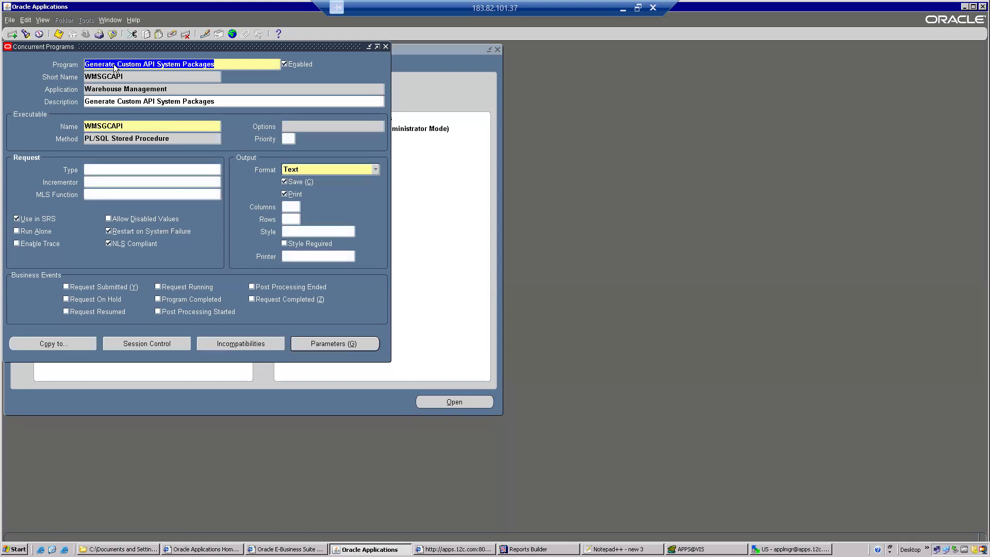
# Query program names matching %Pack%Slip% and compare the Inventory Packing Slip program with its XML version.
pyautogui.press('F11')
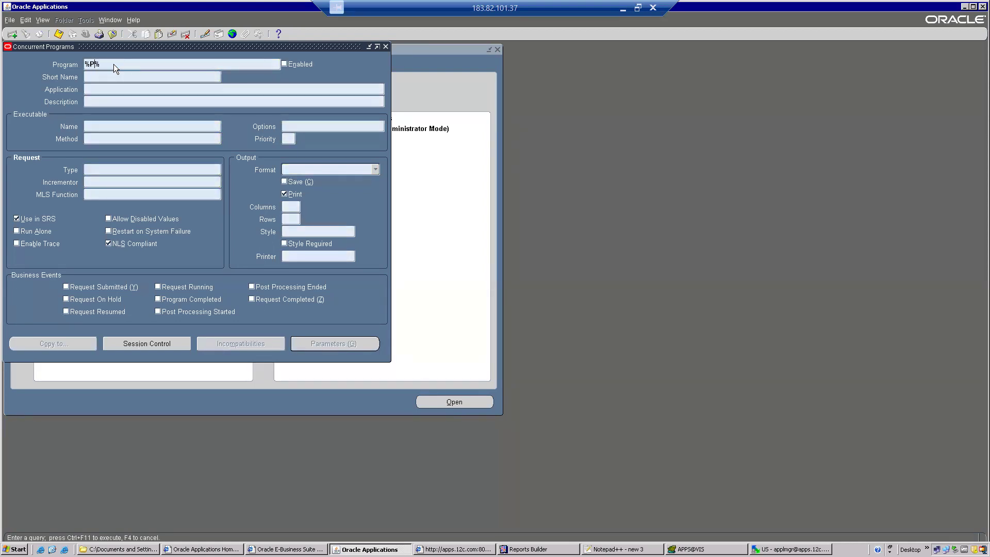
pyautogui.write('%Pack%Slip')
pyautogui.hotkey('ctrl', 'F11')
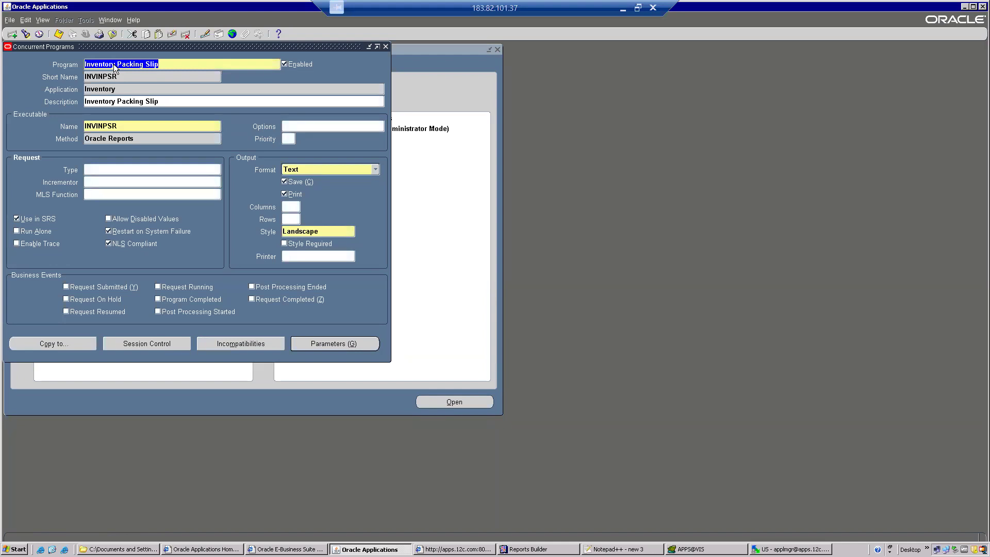
pyautogui.press('Down')
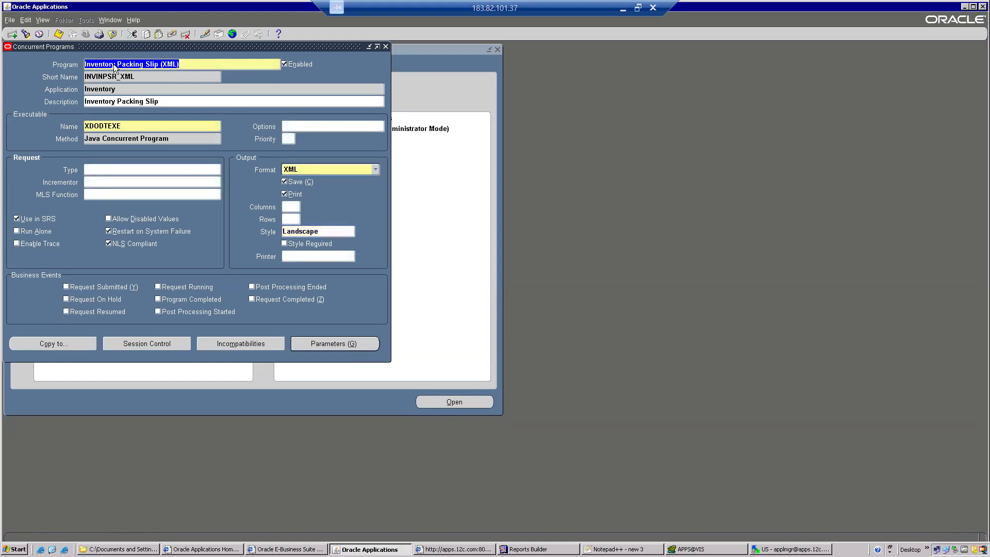
pyautogui.press('Up')
pyautogui.press('Down')
pyautogui.press('Up')
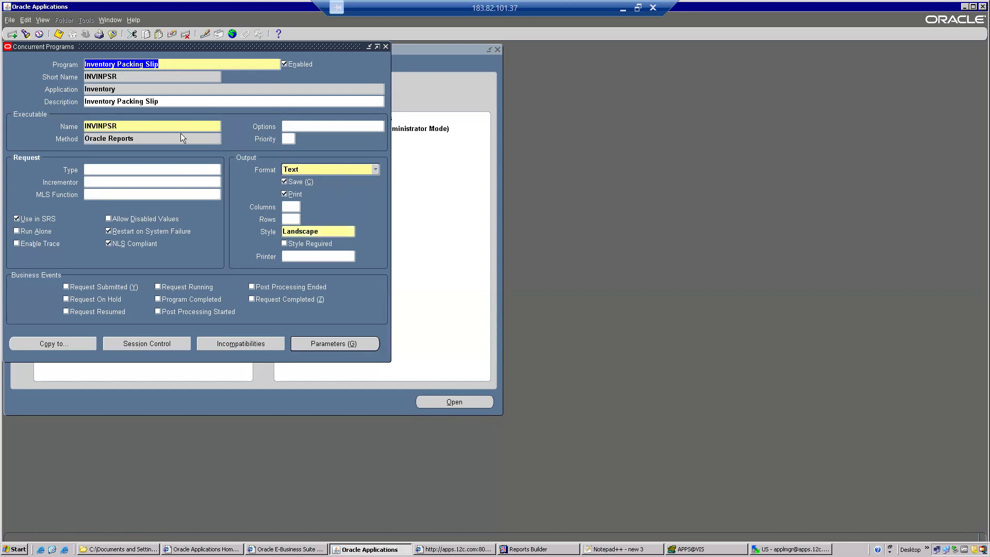
# Copy the Inventory Packing Slip program name into the new 3 notes in Notepad++, below PO: All Reports.
pyautogui.moveTo(171, 65); pyautogui.dragTo(57, 65)
pyautogui.hotkey('ctrl', 'c')
pyautogui.click(614, 548)
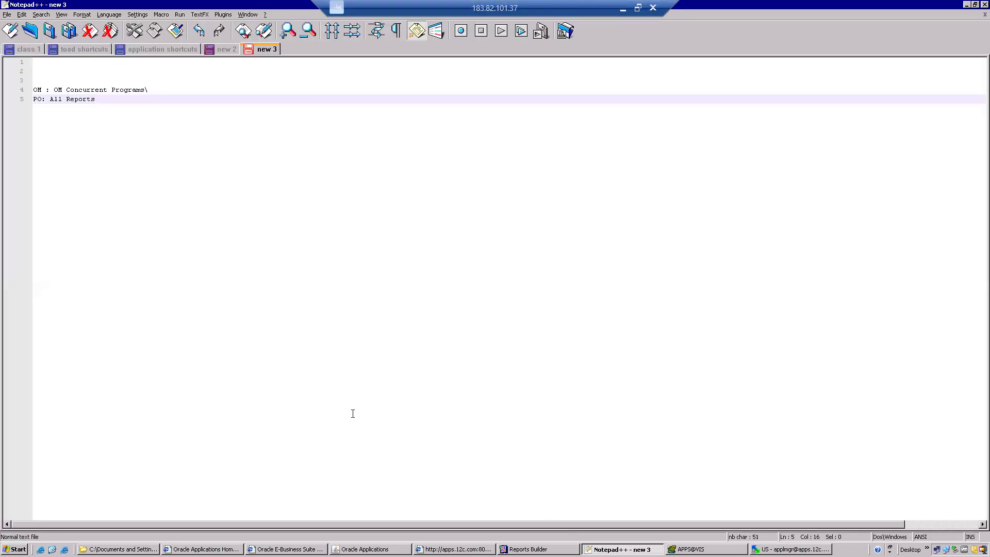
pyautogui.press('Return')
pyautogui.press('Return')
pyautogui.hotkey('ctrl', 'v')
pyautogui.press('Return')
pyautogui.press('Return')
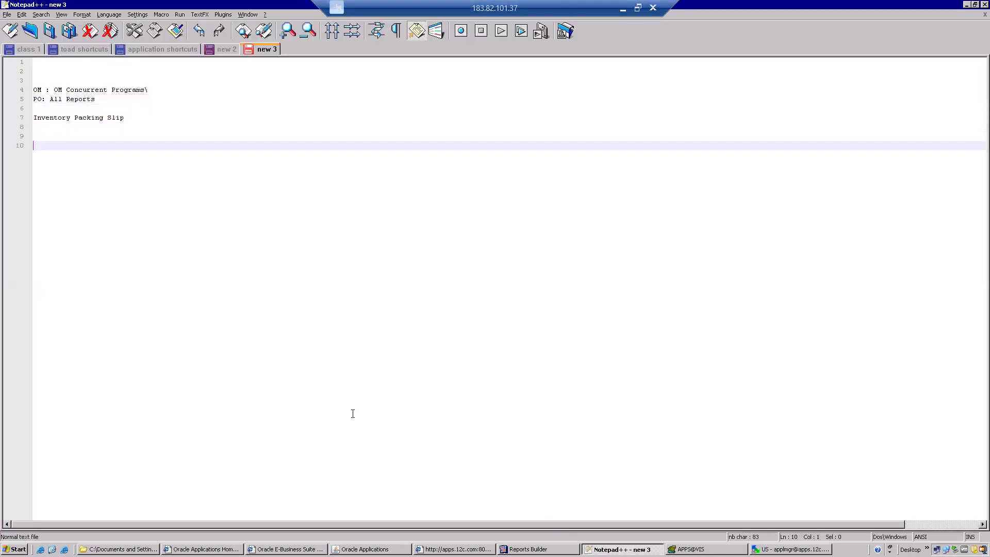
# Switch back to Oracle Applications, examine the program's copy options without copying, and check its executable name.
pyautogui.hotkey('alt', 'Tab')
pyautogui.click(78, 342)
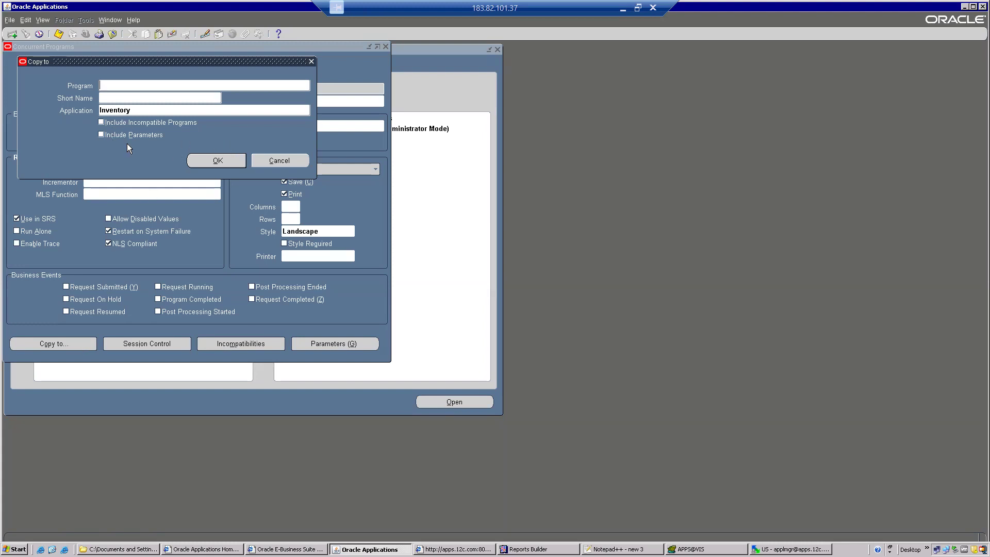
pyautogui.click(312, 62)
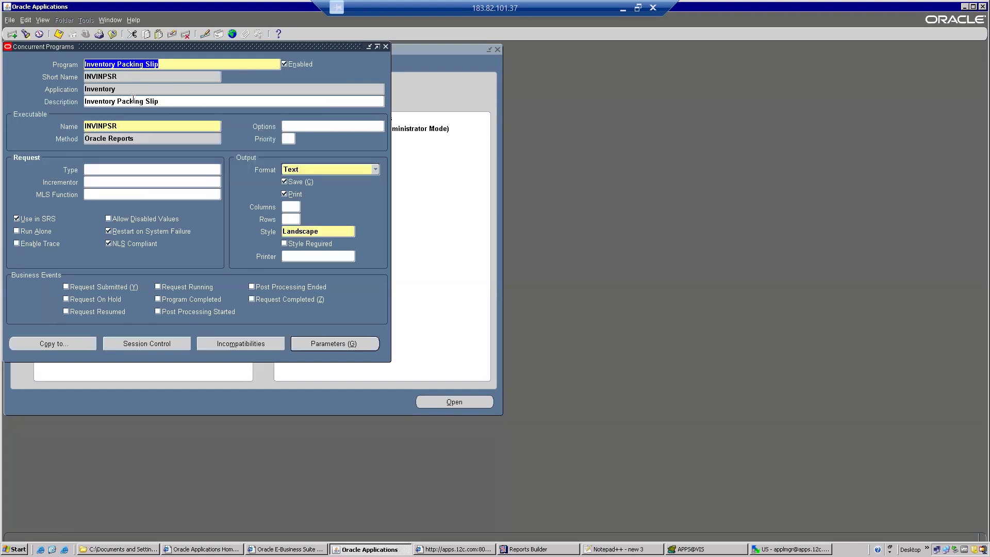
pyautogui.click(116, 122)
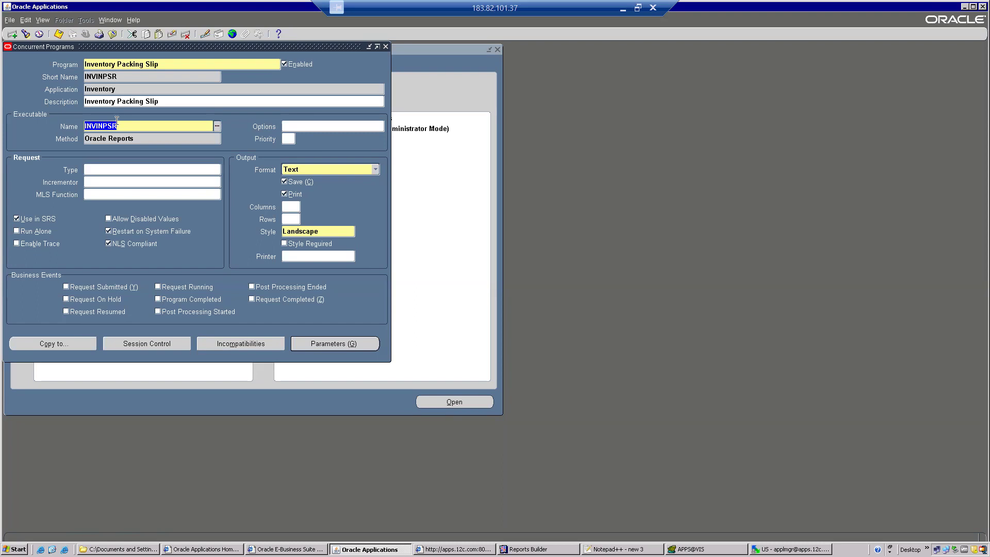
# Close the program definition, open the concurrent program executable form and query the INVINPSR executable.
pyautogui.click(112, 34)
pyautogui.doubleClick(87, 179)
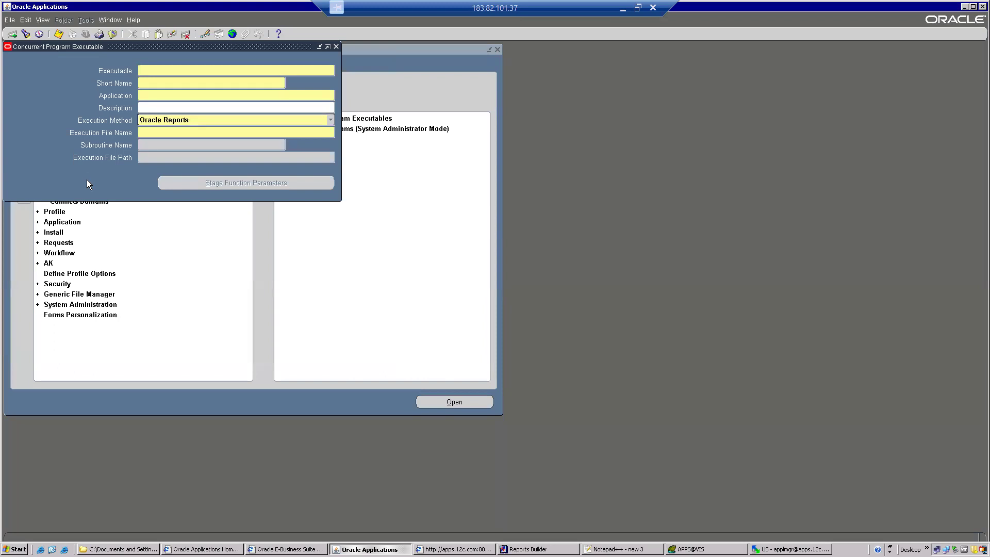
pyautogui.press('F11')
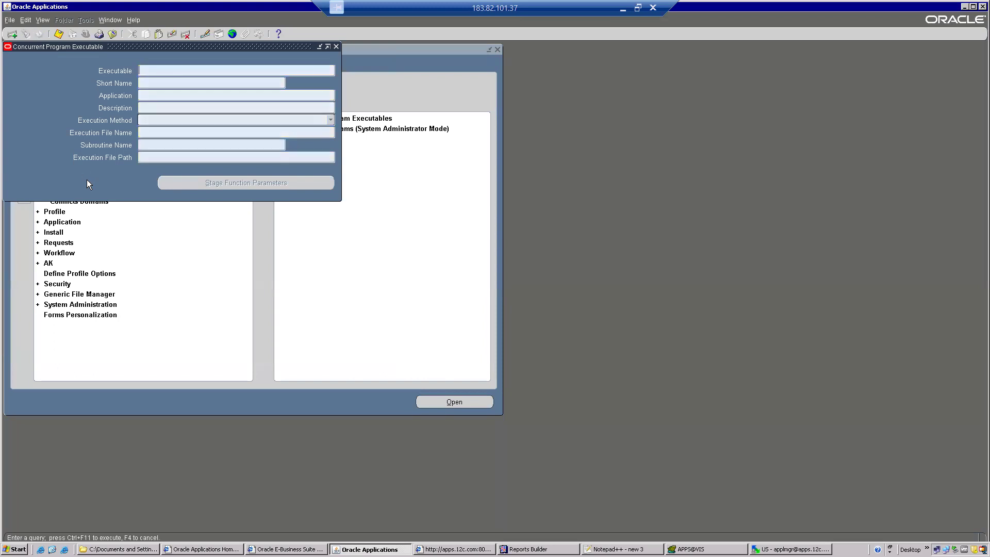
pyautogui.write('INVINPSR')
pyautogui.press('BackSpace')
pyautogui.press('BackSpace')
pyautogui.press('BackSpace')
pyautogui.press('BackSpace')
pyautogui.press('BackSpace')
pyautogui.press('BackSpace')
pyautogui.press('BackSpace')
pyautogui.write('INVINPSR')
pyautogui.press('BackSpace')
pyautogui.press('BackSpace')
pyautogui.write('%')
pyautogui.hotkey('ctrl', 'F11')
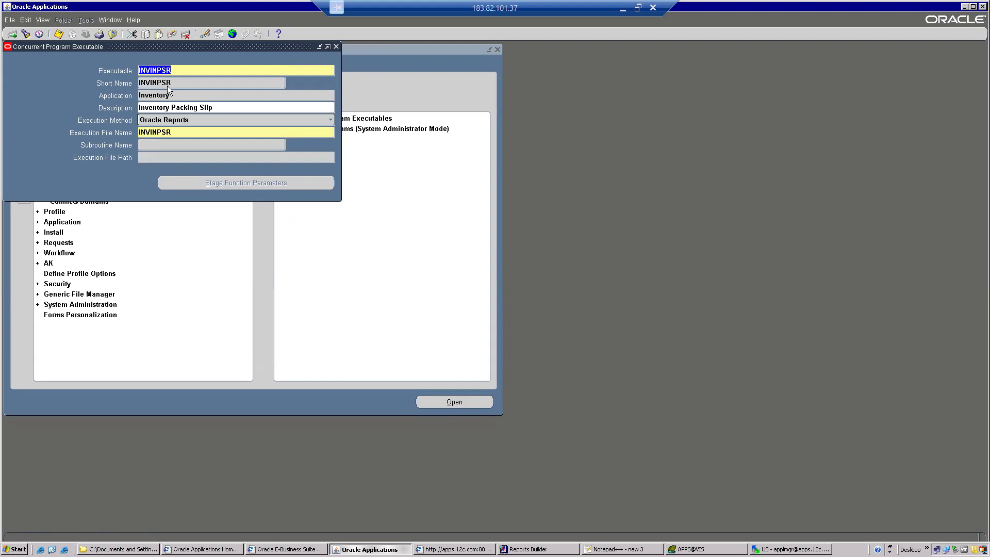
# Copy the executable's execution file name into the Notepad++ notes and complete it as INVINPSR.rdf.
pyautogui.doubleClick(198, 135)
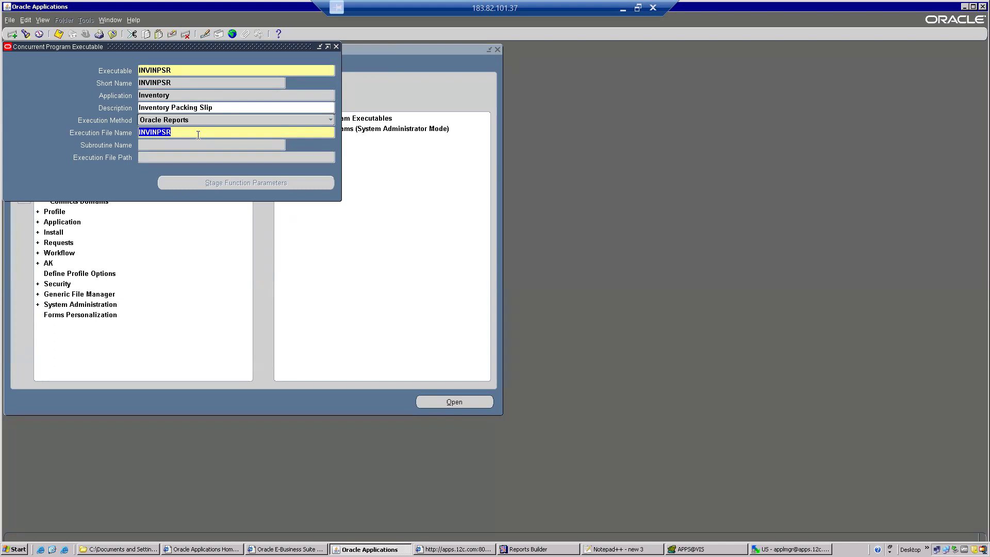
pyautogui.hotkey('ctrl', 'c')
pyautogui.doubleClick(170, 70)
pyautogui.doubleClick(181, 132)
pyautogui.click(622, 549)
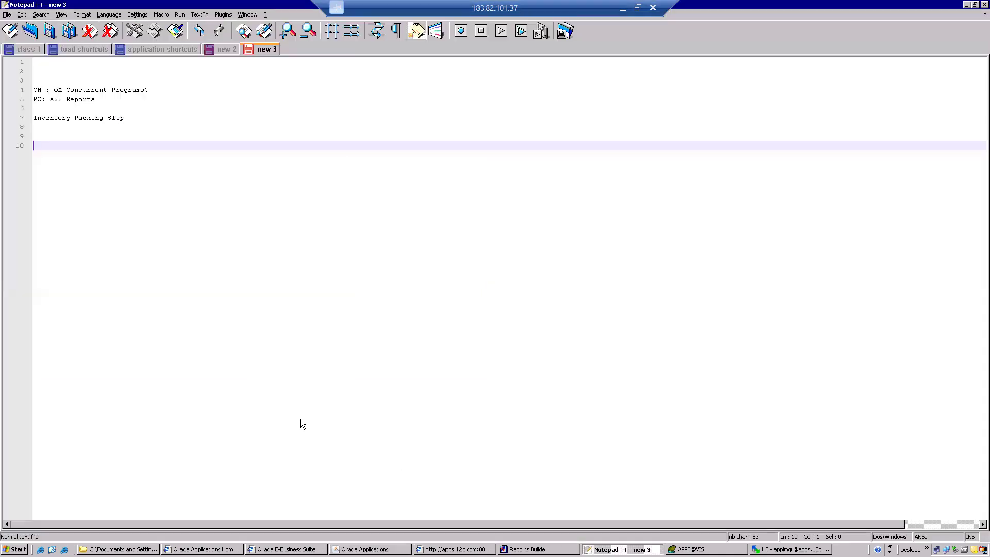
pyautogui.hotkey('ctrl', 'v')
pyautogui.write('.rdf')
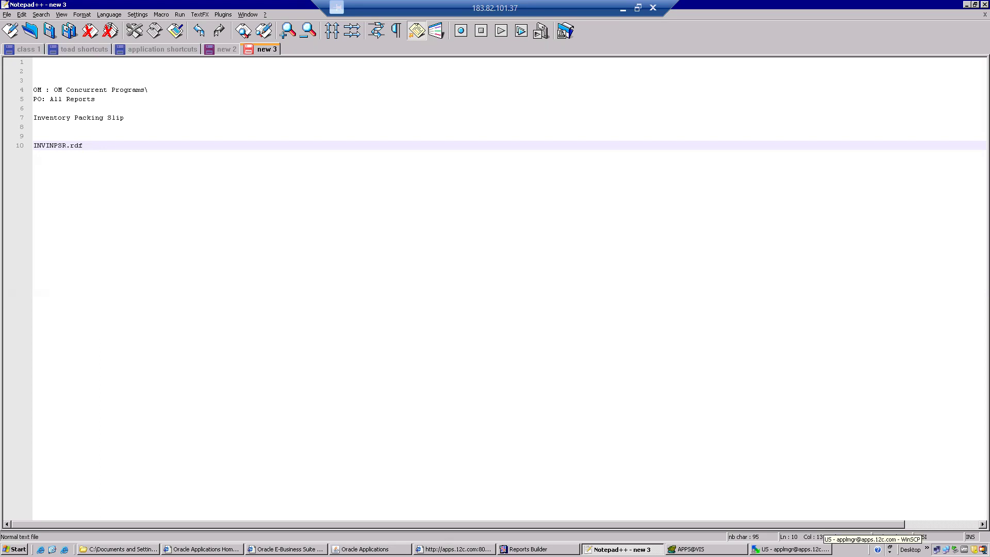
# Look at the server's report files in WinSCP, and check which application owns the executable in Oracle Applications.
pyautogui.click(790, 549)
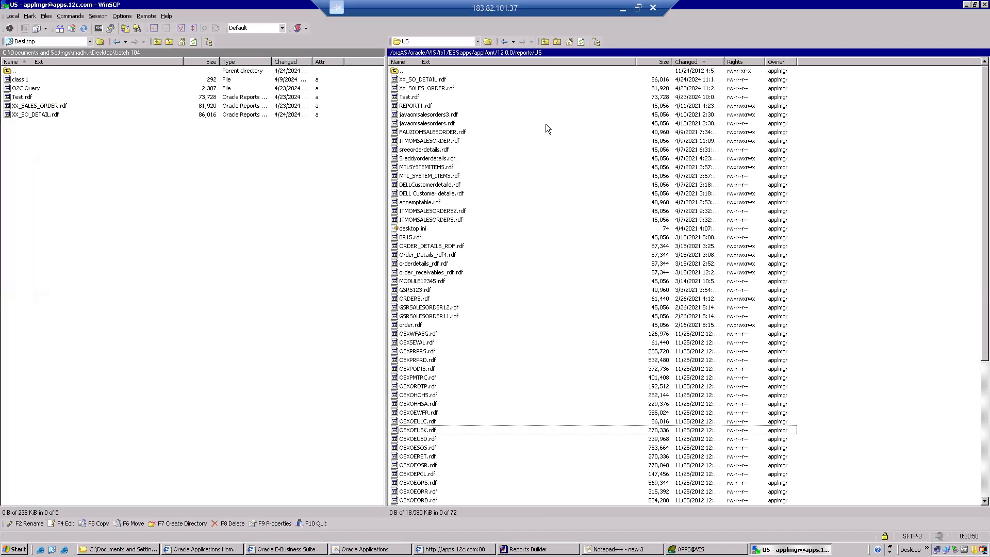
pyautogui.hotkey('alt', 'Tab')
pyautogui.hotkey('alt', 'Tab')
pyautogui.press('Tab')
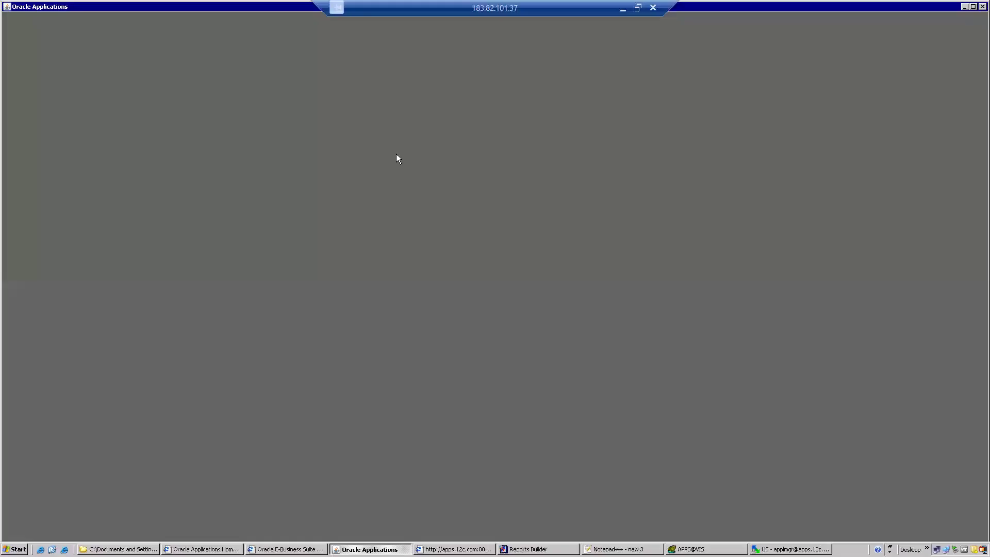
pyautogui.doubleClick(167, 96)
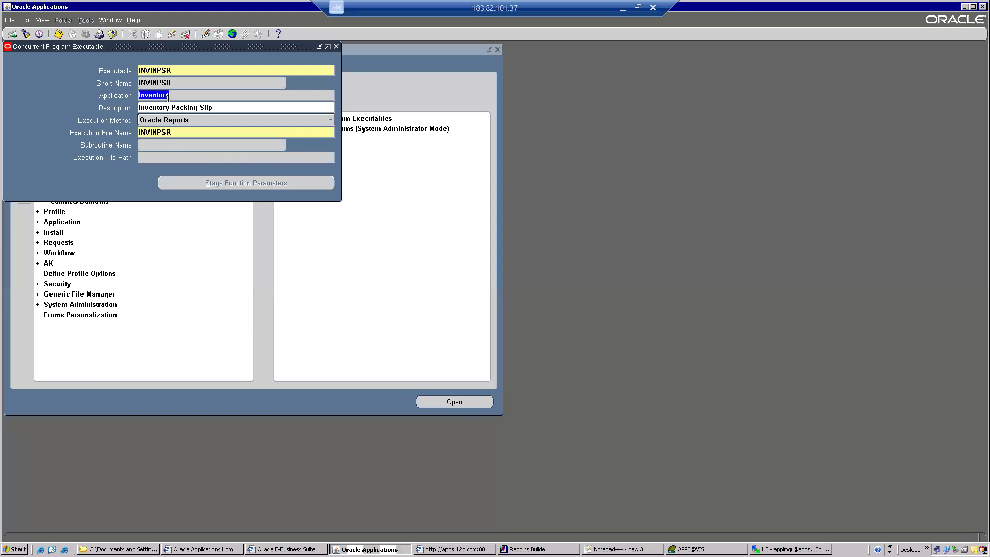
# Close the executable form and query the concurrent program definitions by the executable name INVINPSR.
pyautogui.click(336, 48)
pyautogui.click(70, 172)
pyautogui.doubleClick(70, 172)
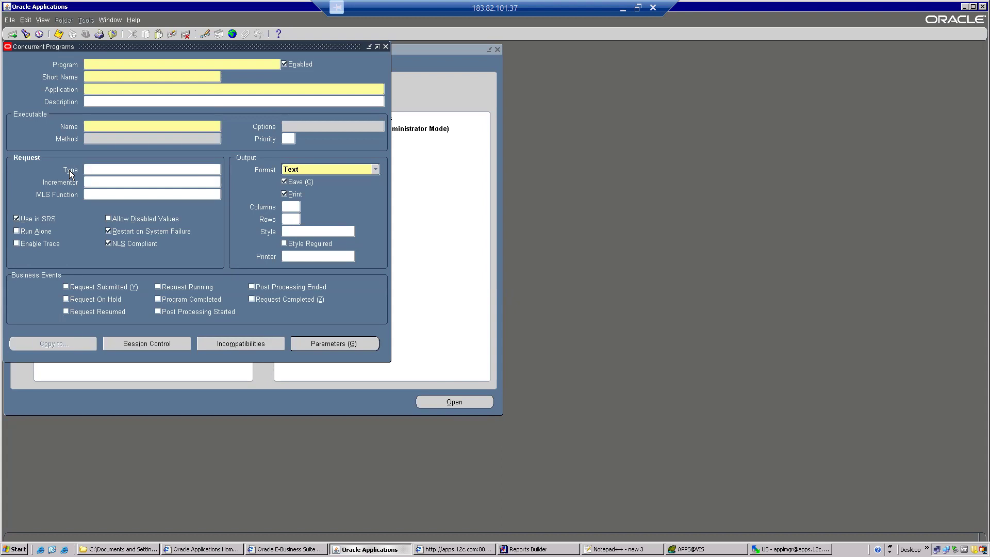
pyautogui.press('F11')
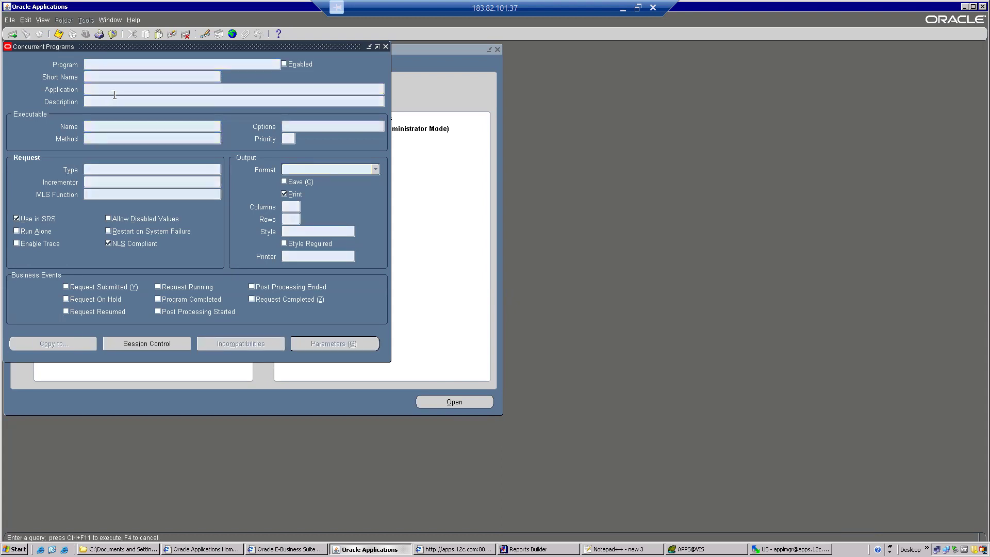
pyautogui.click(102, 125)
pyautogui.hotkey('ctrl', 'v')
pyautogui.hotkey('ctrl', 'F11')
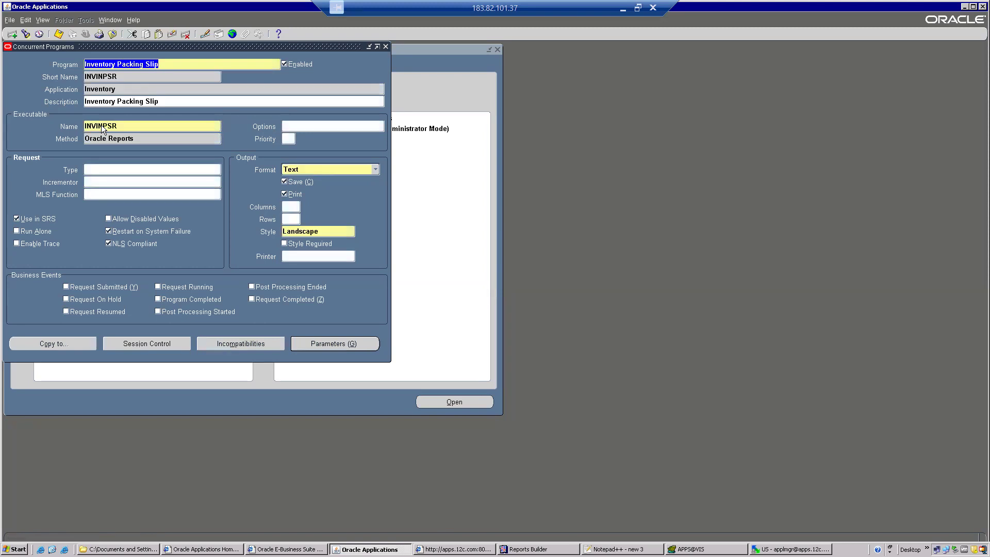
# Copy the queried program's name, Inventory Packing Slip, and add it to the Notepad++ notes below INVINPSR.rdf.
pyautogui.click(160, 63)
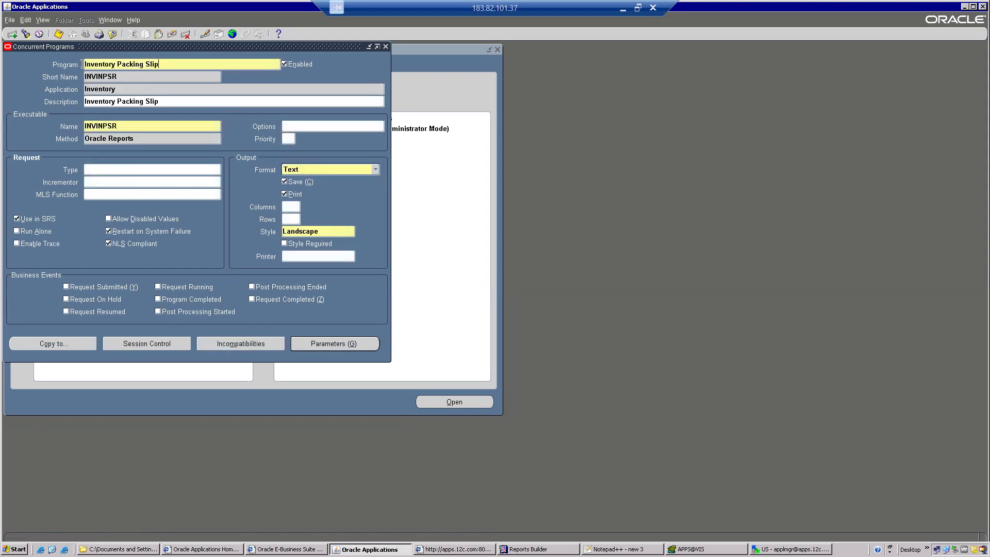
pyautogui.moveTo(160, 64); pyautogui.dragTo(71, 69)
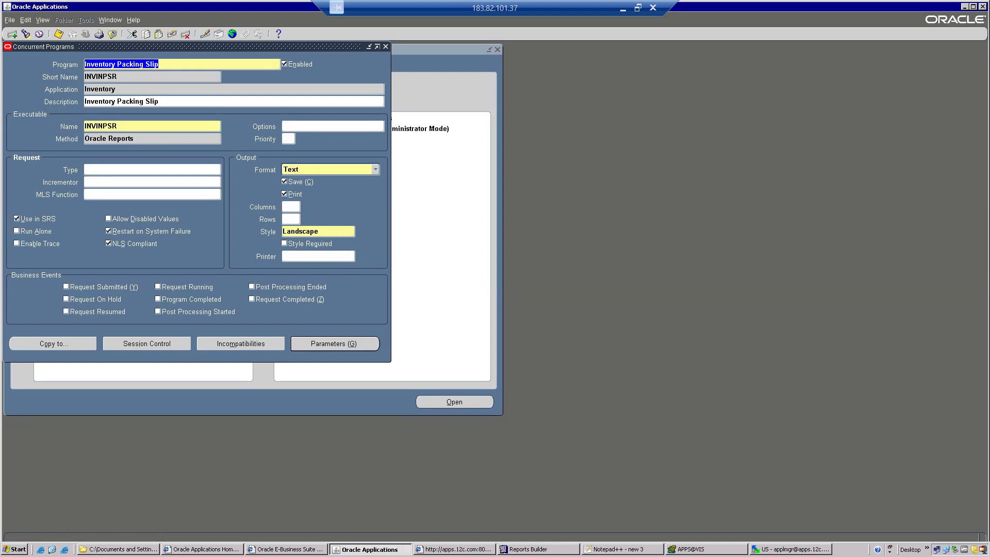
pyautogui.click(622, 550)
pyautogui.press('Return')
pyautogui.press('Return')
pyautogui.press('Return')
pyautogui.write('v')
pyautogui.press('BackSpace')
pyautogui.press('BackSpace')
pyautogui.press('BackSpace')
pyautogui.press('Return')
pyautogui.hotkey('ctrl', 'v')
# Return to Oracle Applications, close the program definition and switch the responsibility to Inventory, Vision Operations (USA).
pyautogui.hotkey('alt', 'Tab')
pyautogui.click(113, 34)
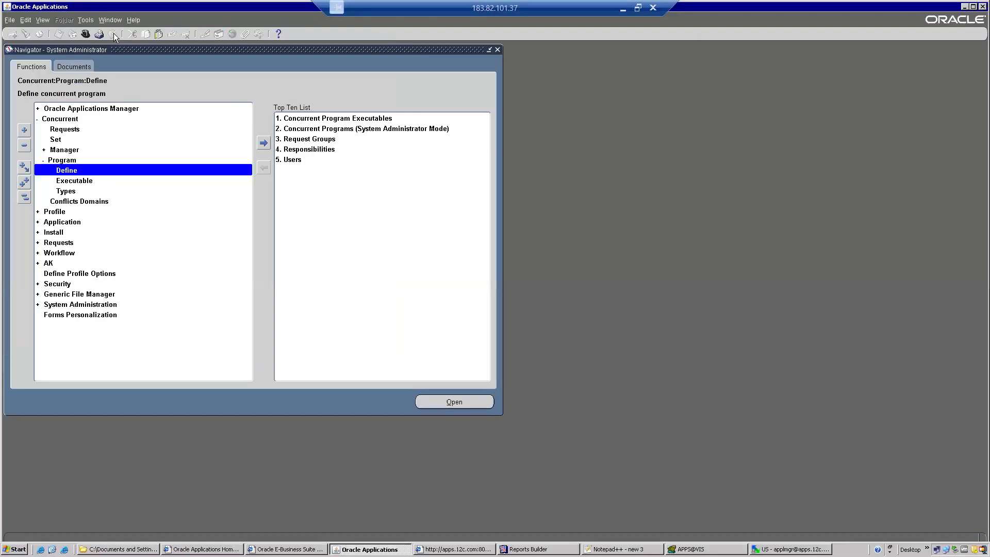
pyautogui.click(85, 34)
pyautogui.write('inv')
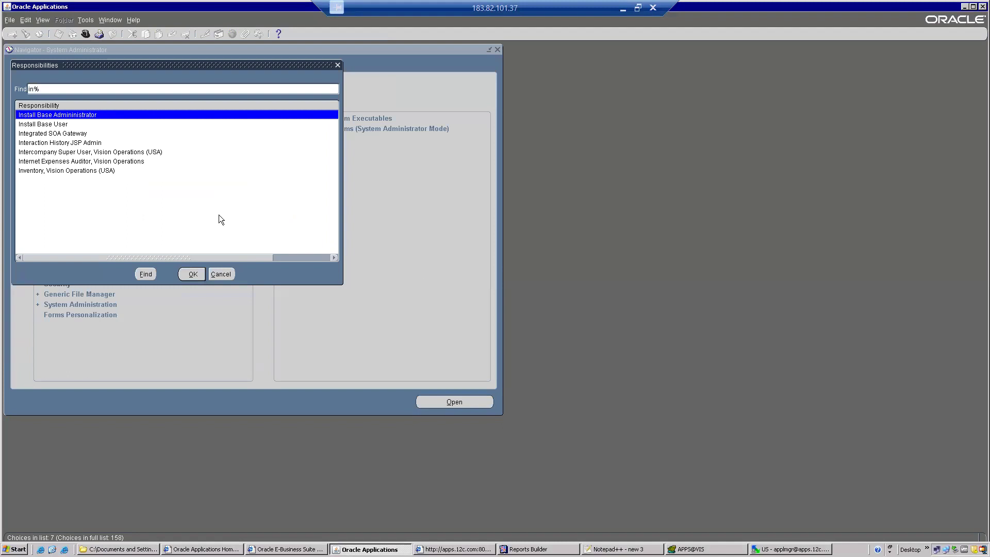
pyautogui.press('Return')
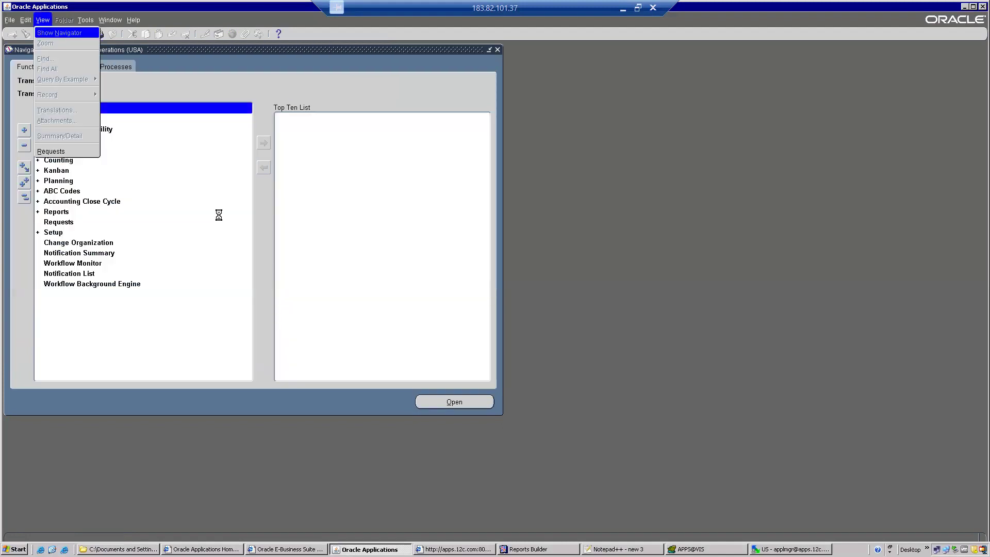
# Start a new request for the Inventory Packing Slip program.
pyautogui.press('Return')
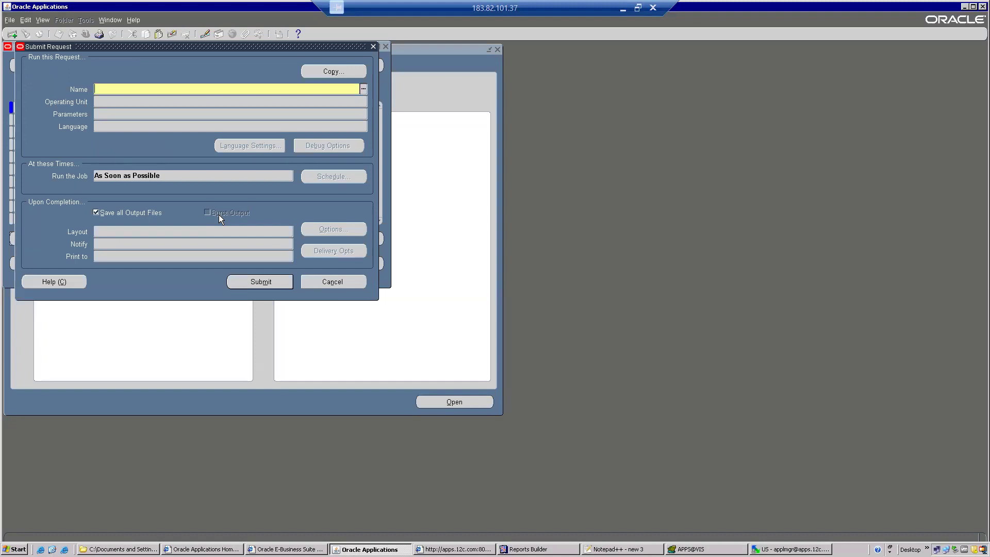
pyautogui.write('Inventory Packing Slip')
pyautogui.press('Tab')
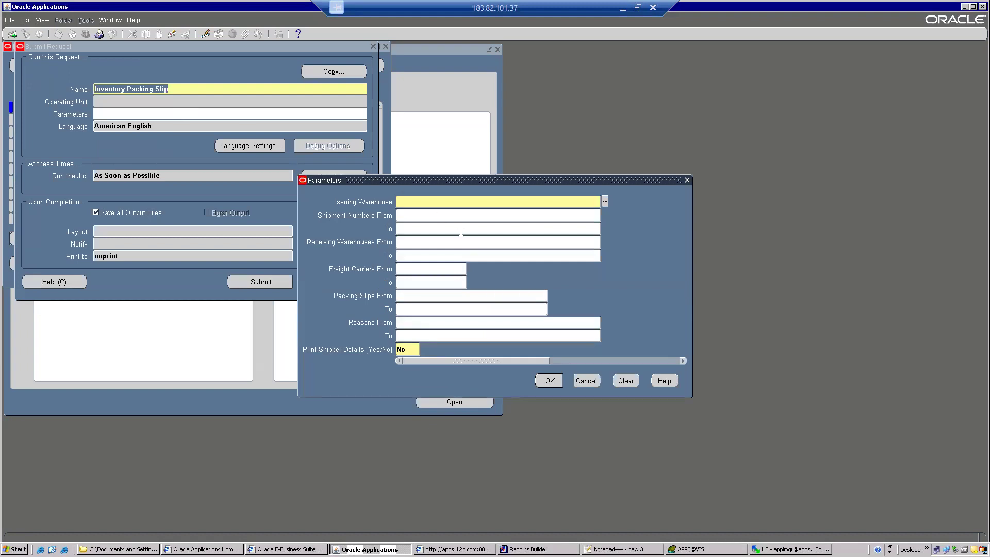
# Find the warehouses beginning with "vision" and set the Issuing Warehouse parameter to Vision Operations.
pyautogui.click(605, 200)
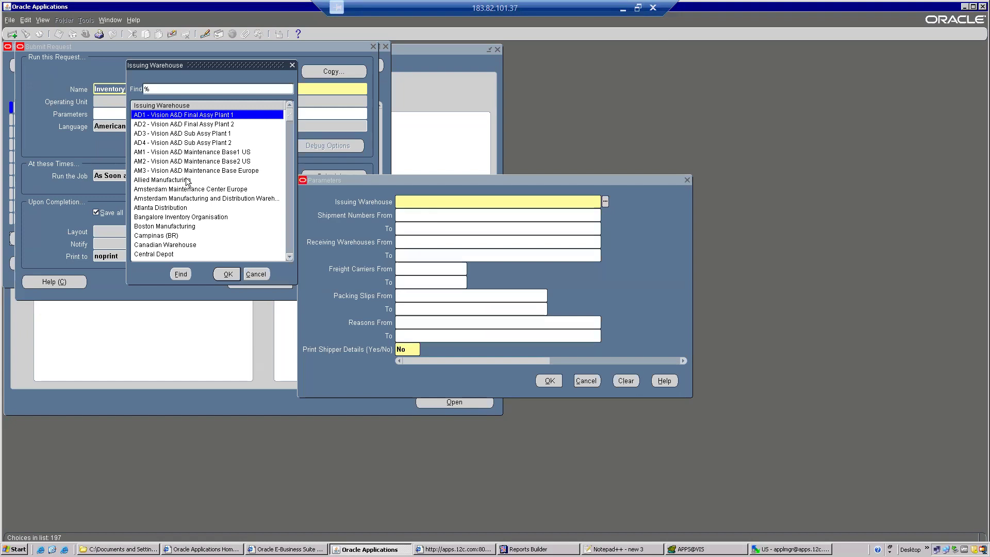
pyautogui.write('vision s')
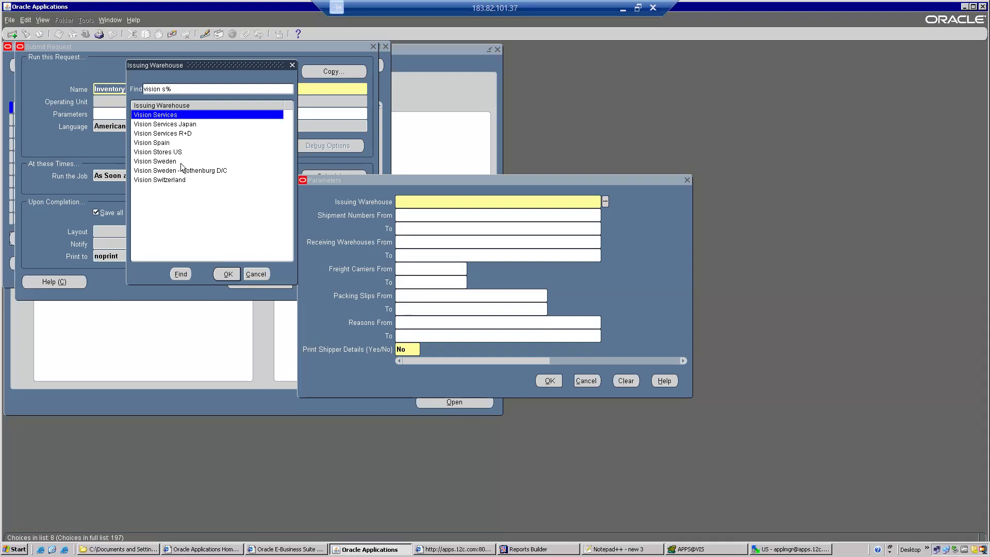
pyautogui.press('BackSpace')
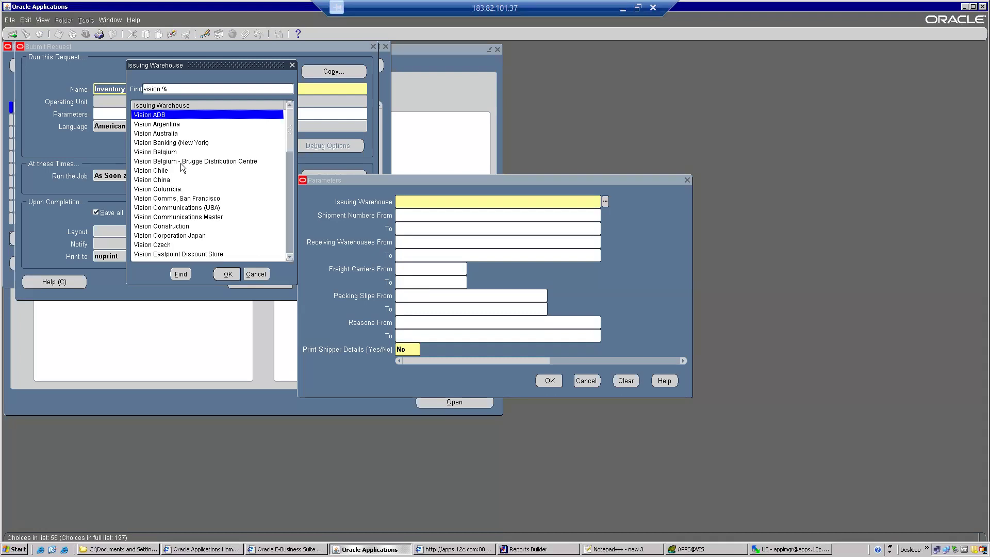
pyautogui.click(289, 234)
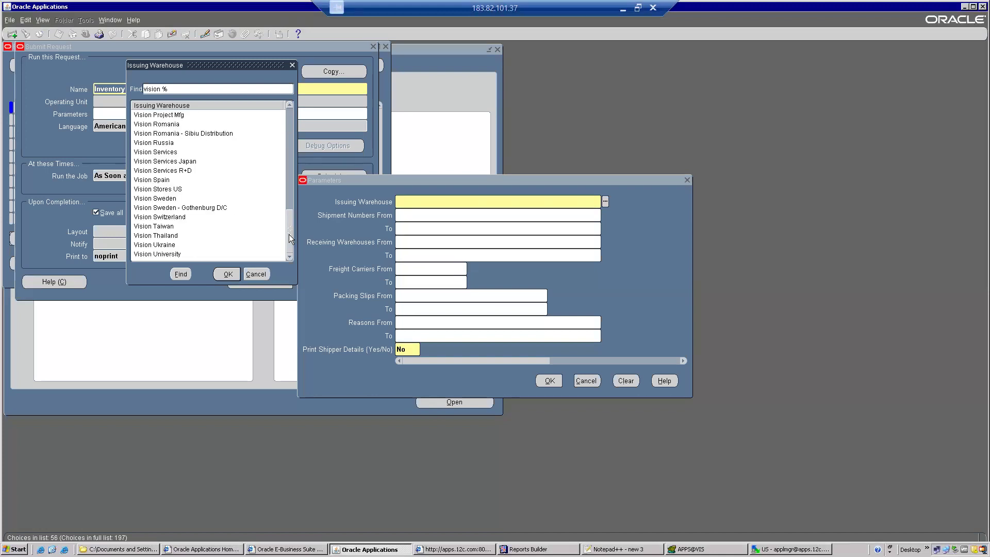
pyautogui.click(290, 105)
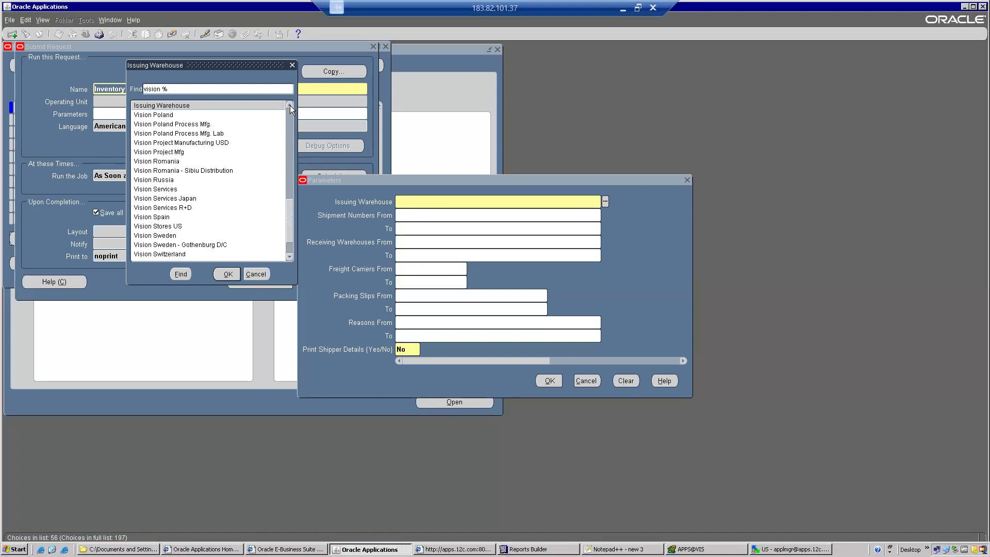
pyautogui.click(290, 106)
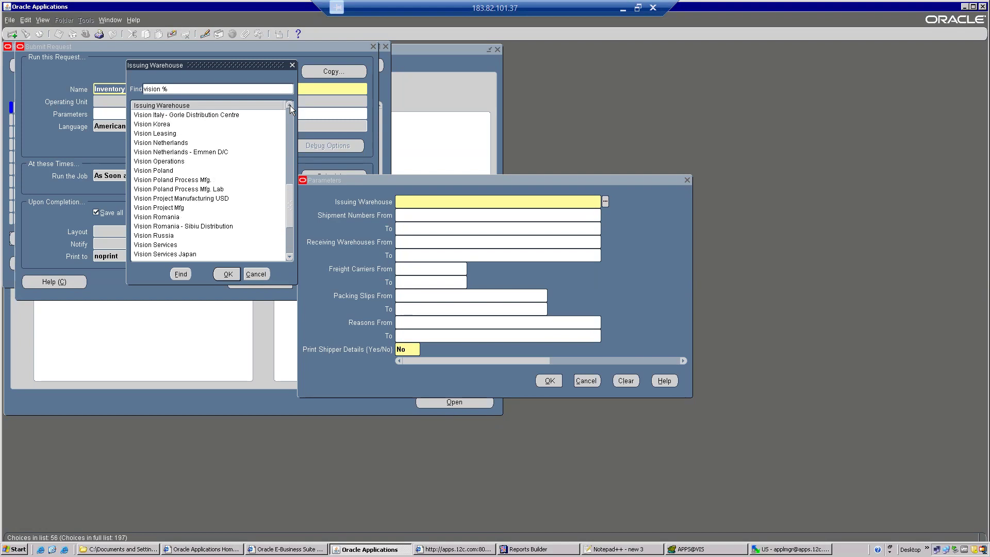
pyautogui.doubleClick(176, 161)
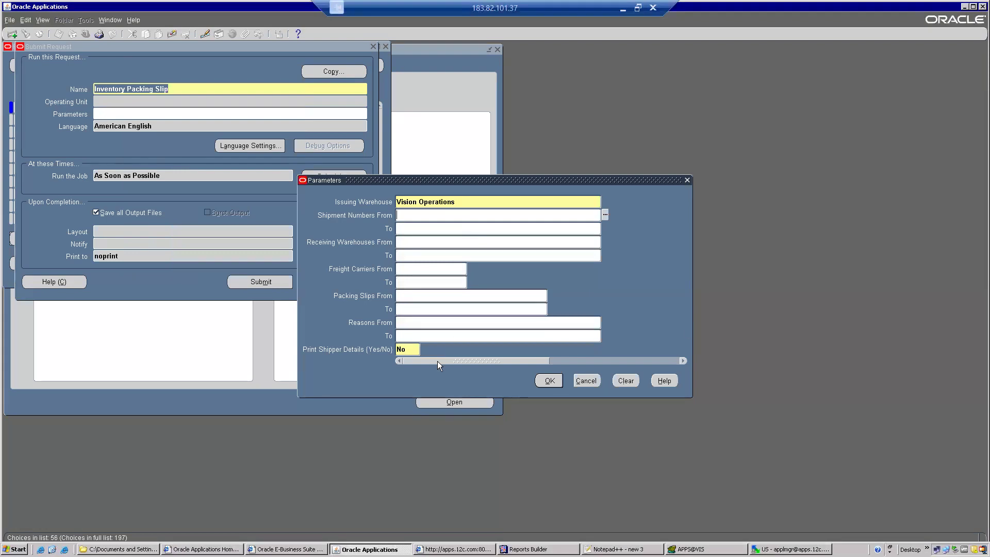
# Accept the parameters and submit the packing slip request, declining to submit another one.
pyautogui.click(550, 382)
pyautogui.click(271, 283)
pyautogui.click(524, 314)
pyautogui.click(308, 269)
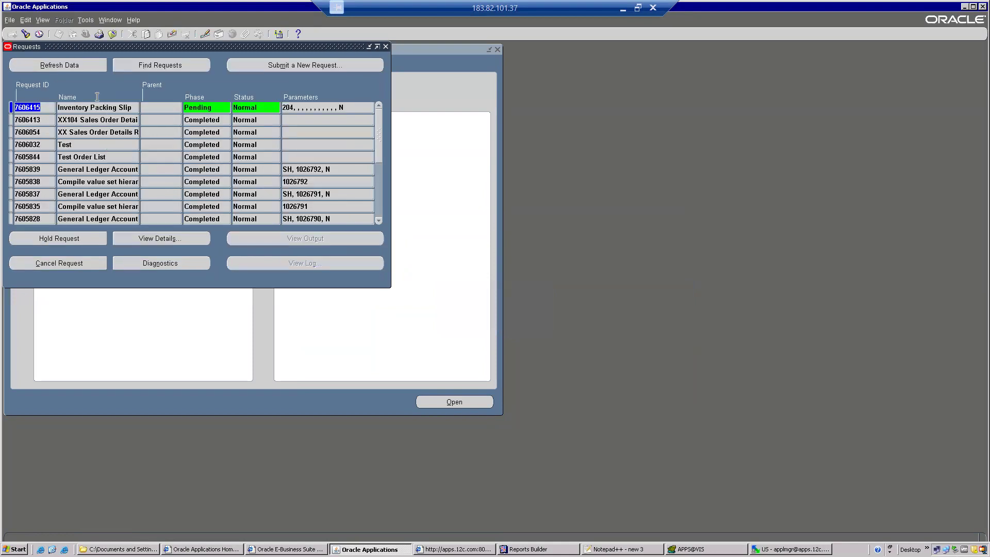
# Refresh the requests list, view the Inventory Packing Slip output and close it.
pyautogui.click(80, 66)
pyautogui.click(79, 66)
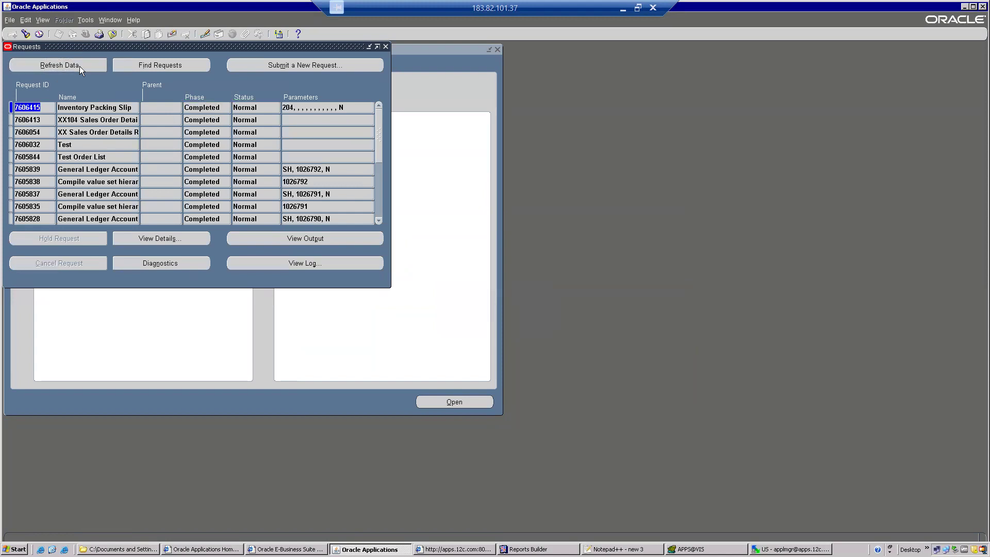
pyautogui.click(338, 241)
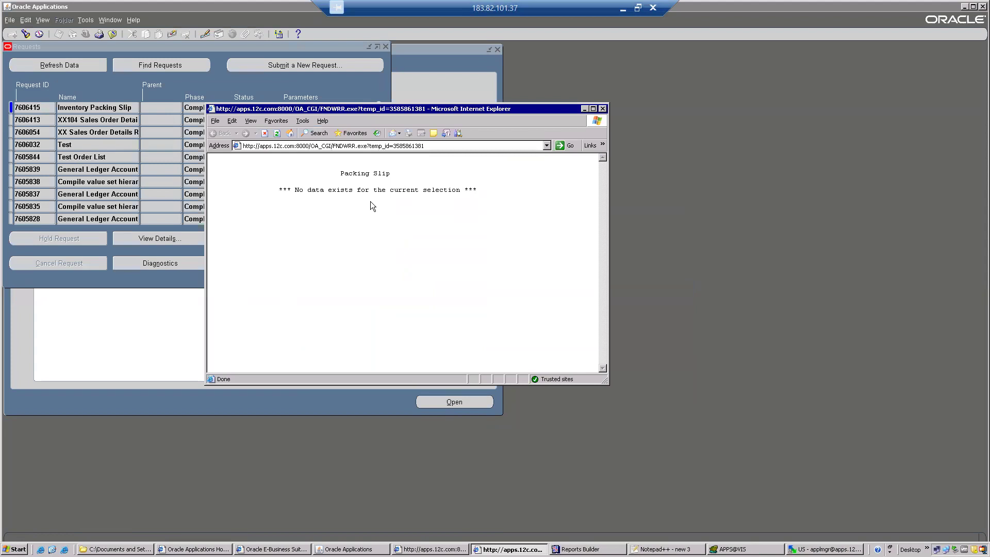
pyautogui.click(604, 109)
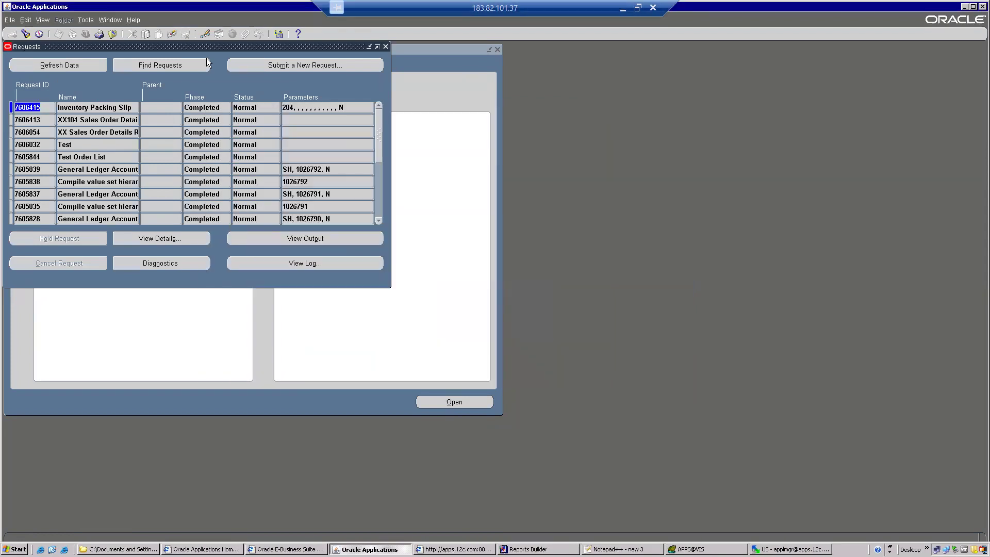
# Copy the program name Inventory Packing Slip from the requests list and start another single request with it.
pyautogui.click(121, 108)
pyautogui.hotkey('ctrl', 'c')
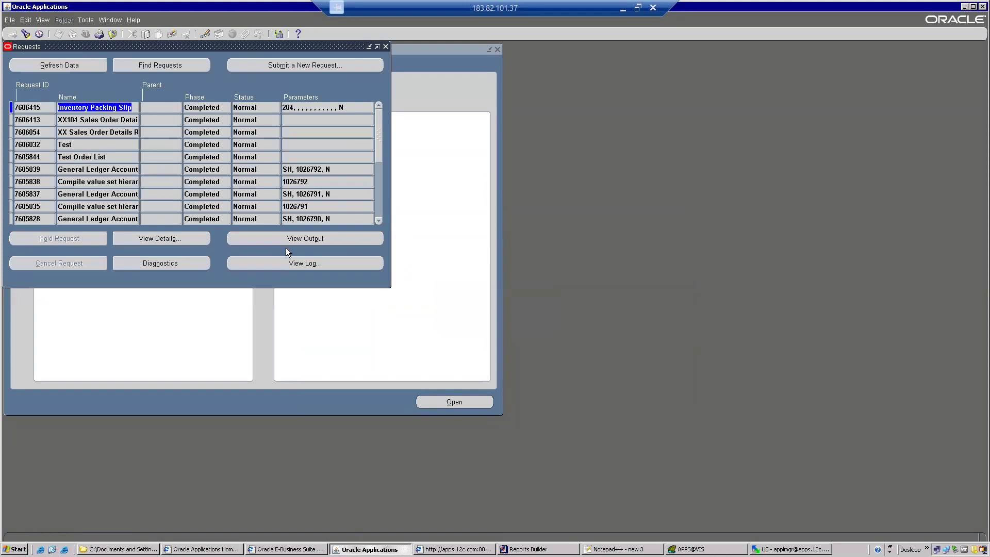
pyautogui.click(245, 67)
pyautogui.click(202, 220)
pyautogui.hotkey('ctrl', 'v')
pyautogui.press('Tab')
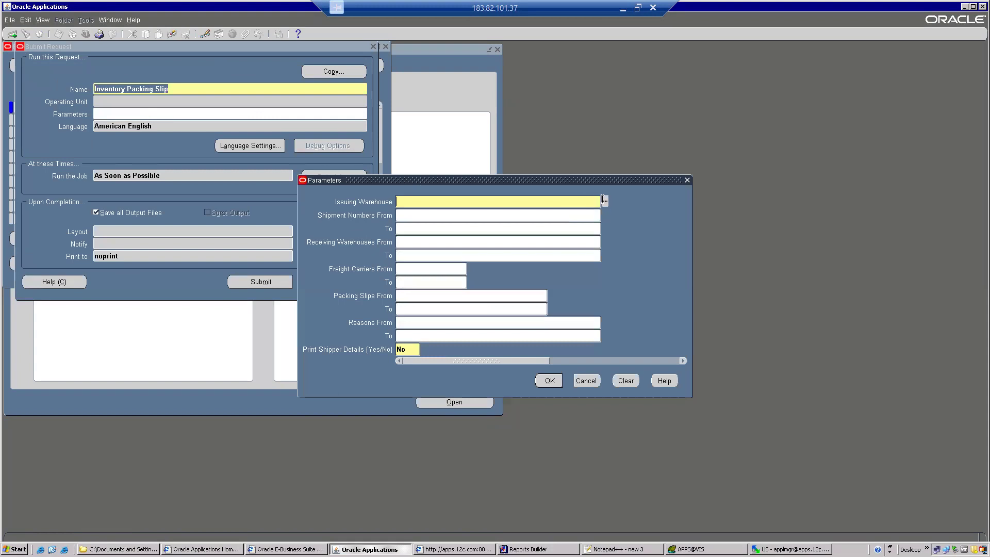
# Set the Issuing Warehouse to Bangalore Inventory Organisation, leave the shipment numbers blank, and submit the request without adding another.
pyautogui.click(606, 201)
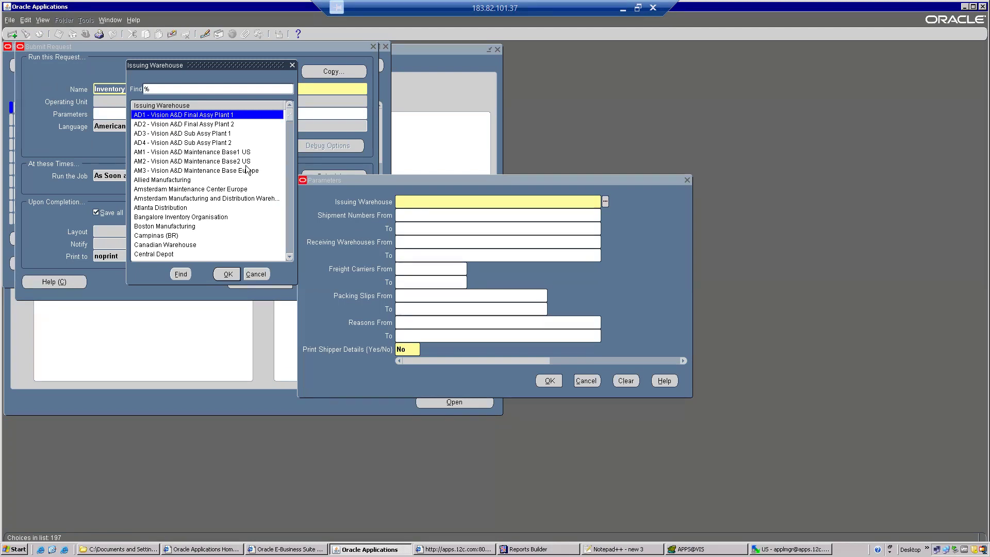
pyautogui.doubleClick(207, 218)
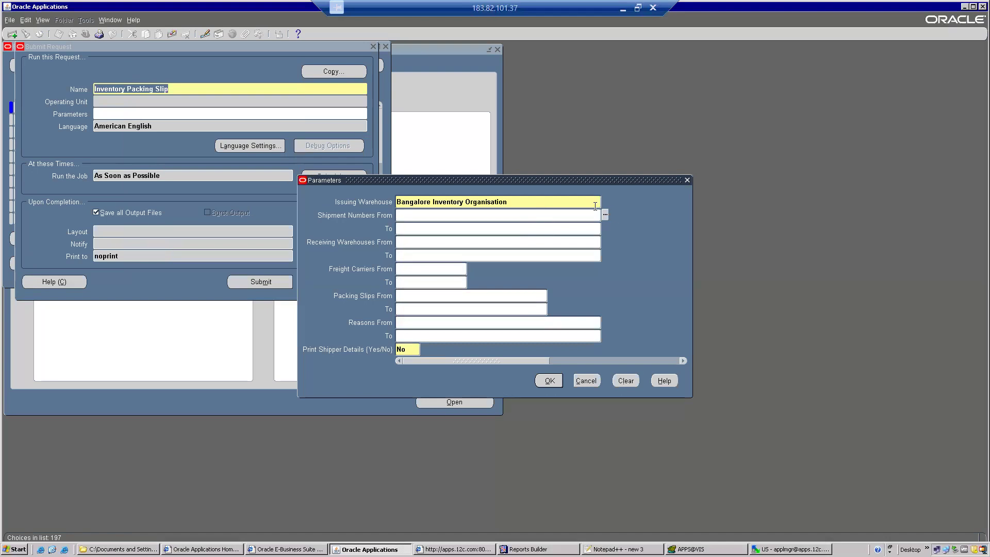
pyautogui.click(605, 215)
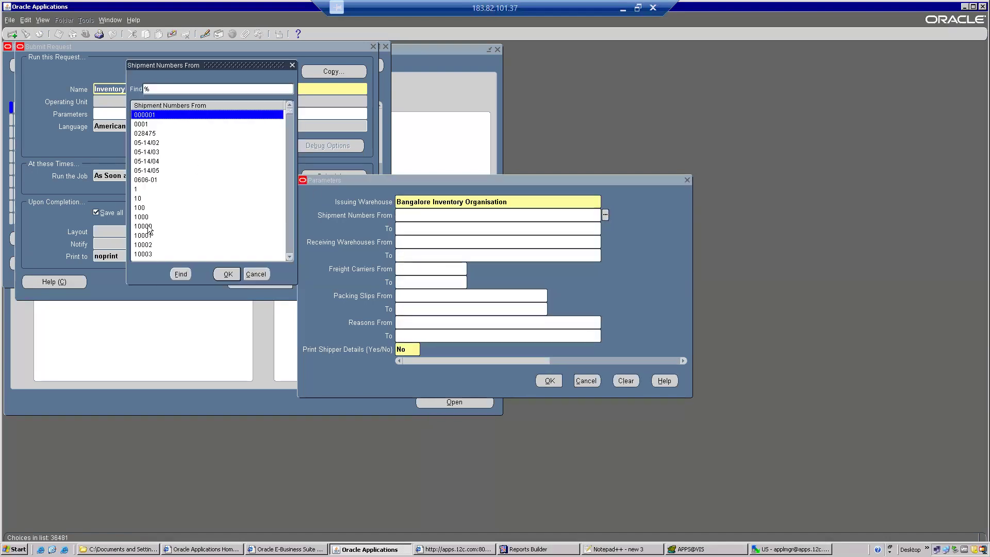
pyautogui.click(263, 272)
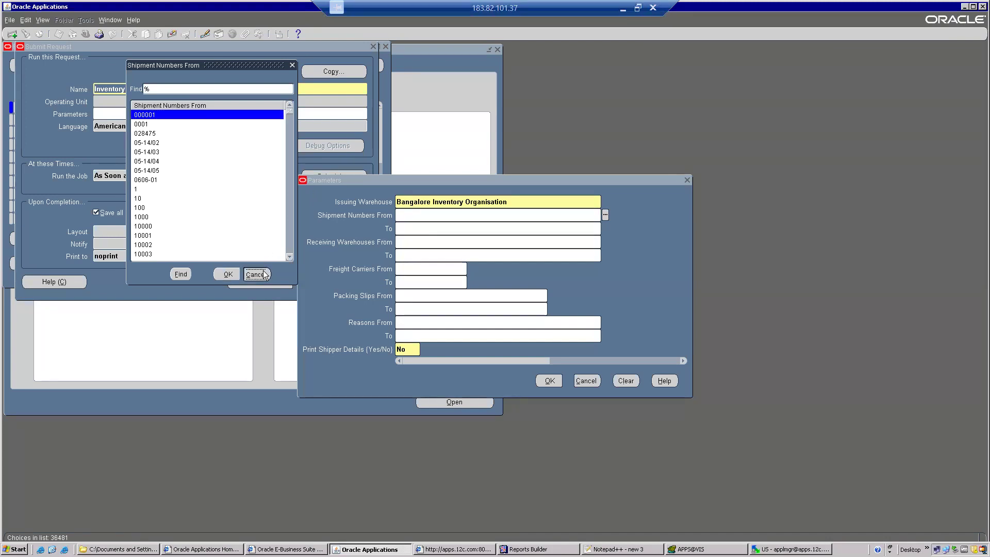
pyautogui.click(546, 381)
pyautogui.click(279, 285)
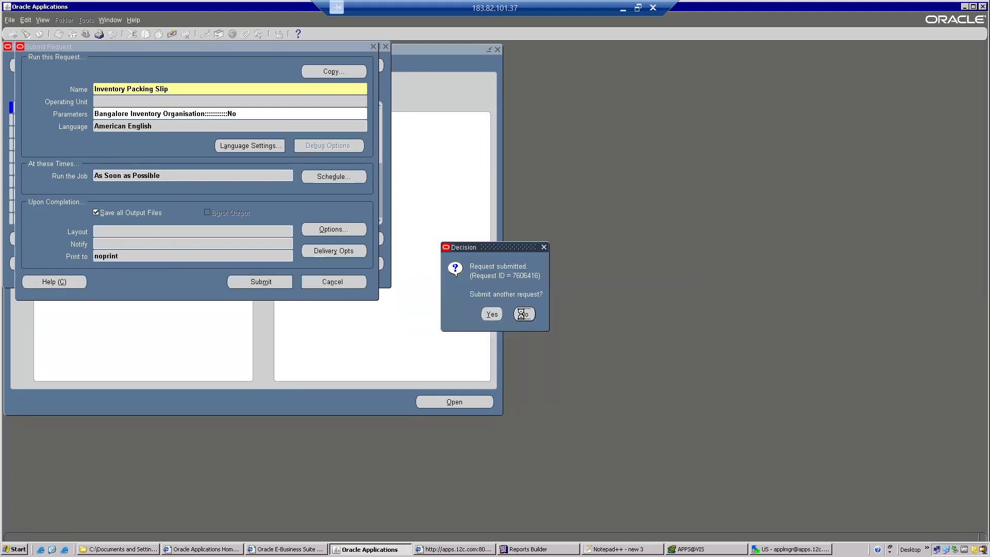
pyautogui.click(522, 314)
# Refresh the requests until the second packing slip run finishes, view its output and close it.
pyautogui.click(72, 61)
pyautogui.click(72, 61)
pyautogui.click(72, 61)
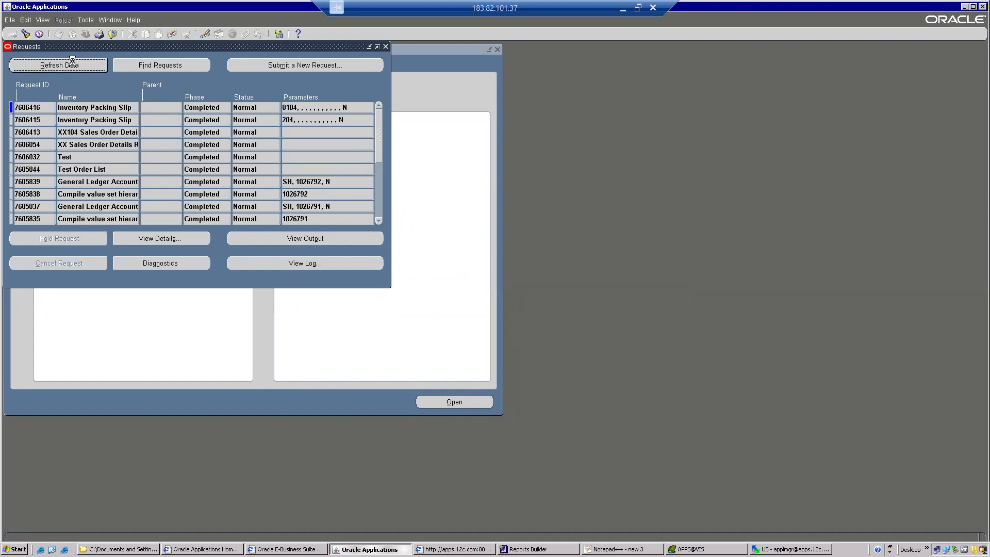
pyautogui.click(285, 238)
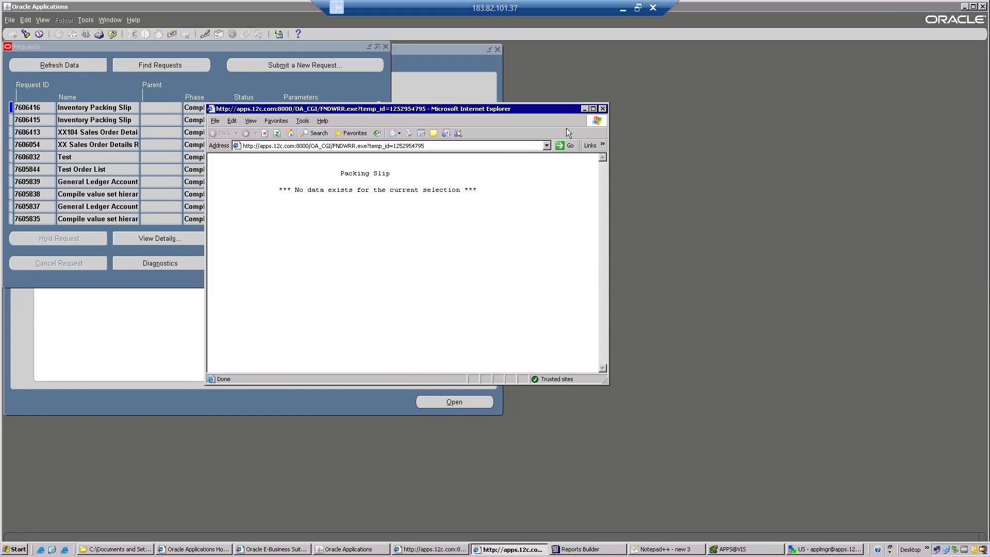
pyautogui.click(602, 109)
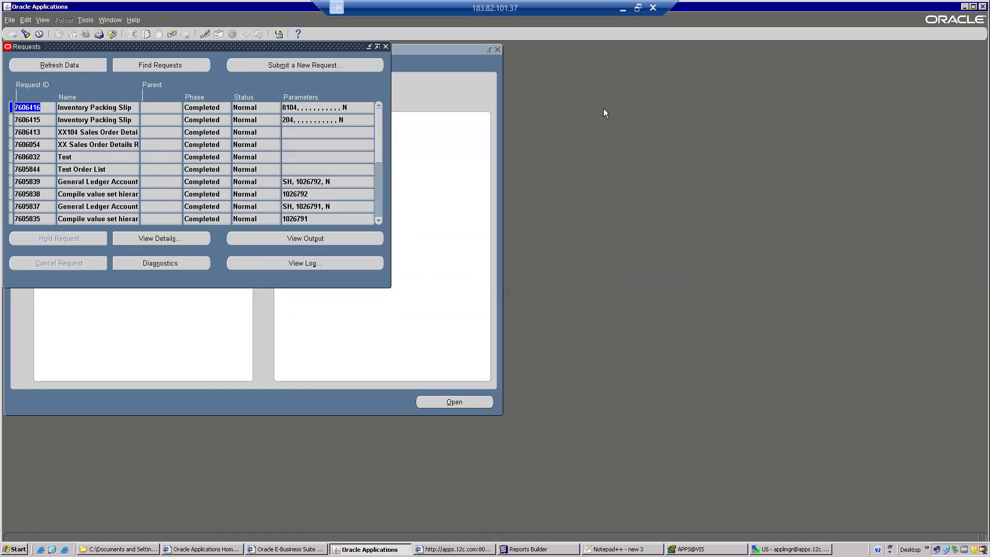
# Compare the parameters of the two packing slip requests, inspect the newest request's details and parameters, and close them.
pyautogui.click(287, 120)
pyautogui.click(286, 120)
pyautogui.click(291, 106)
pyautogui.doubleClick(292, 106)
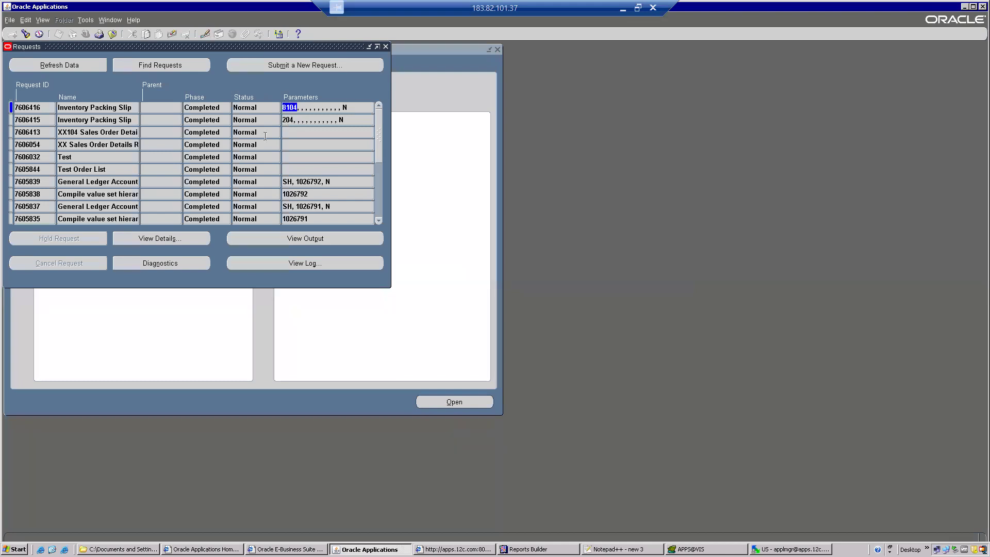
pyautogui.click(182, 237)
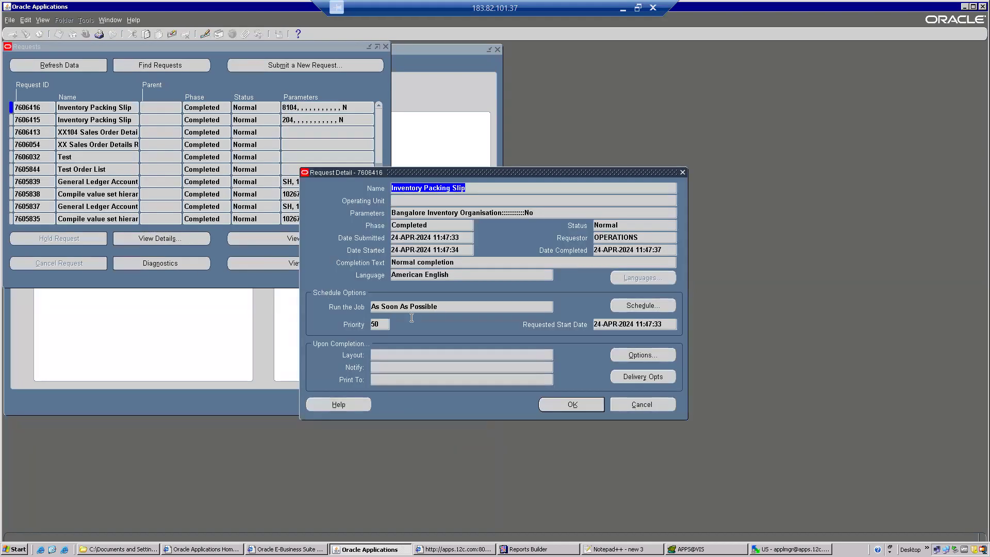
pyautogui.click(463, 211)
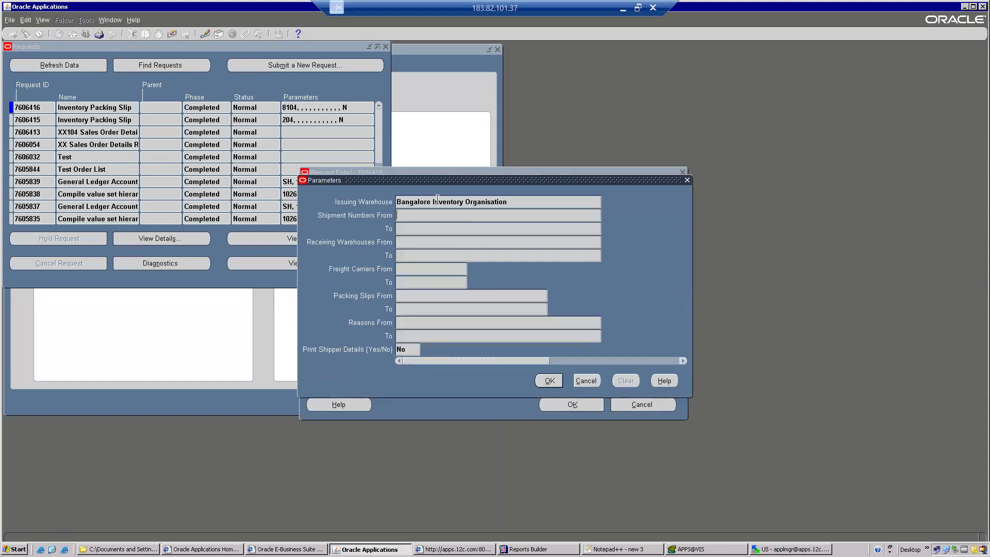
pyautogui.click(687, 180)
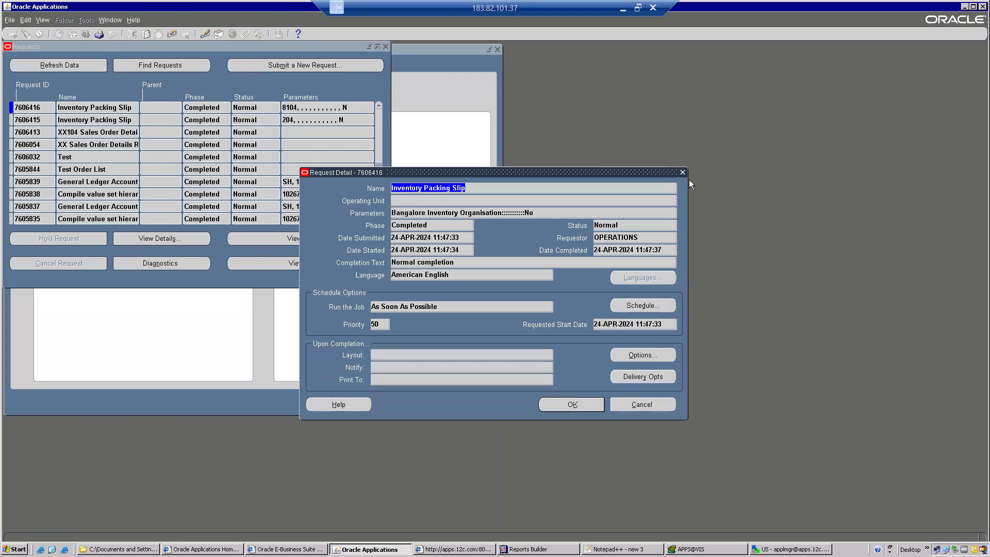
pyautogui.click(681, 173)
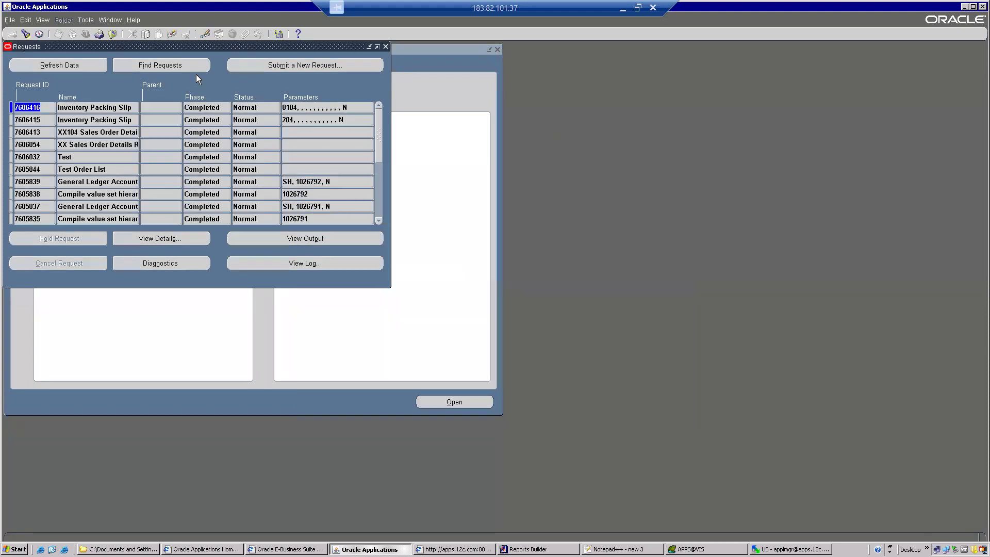
# Close the requests list, switch to WinSCP and take the server side up to the appl directory.
pyautogui.click(113, 34)
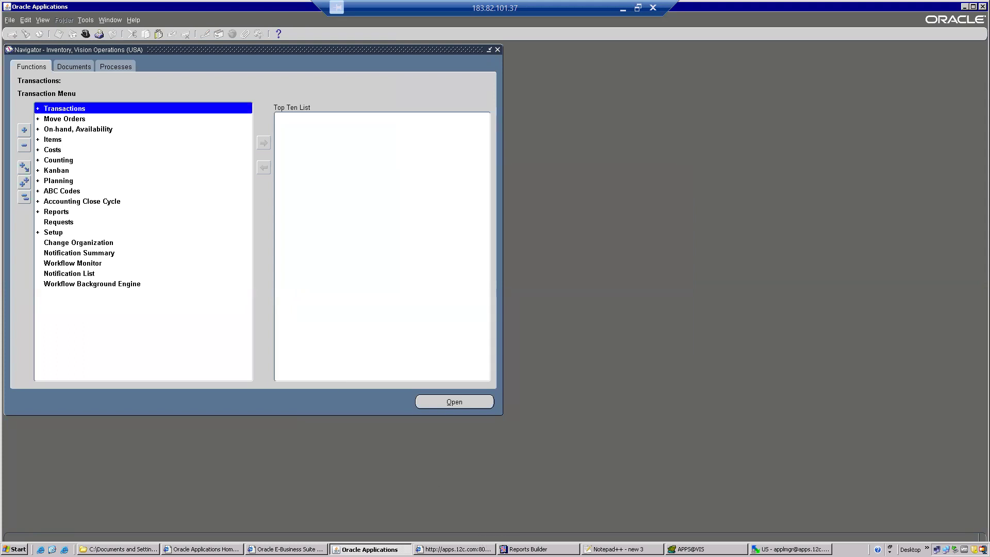
pyautogui.click(789, 550)
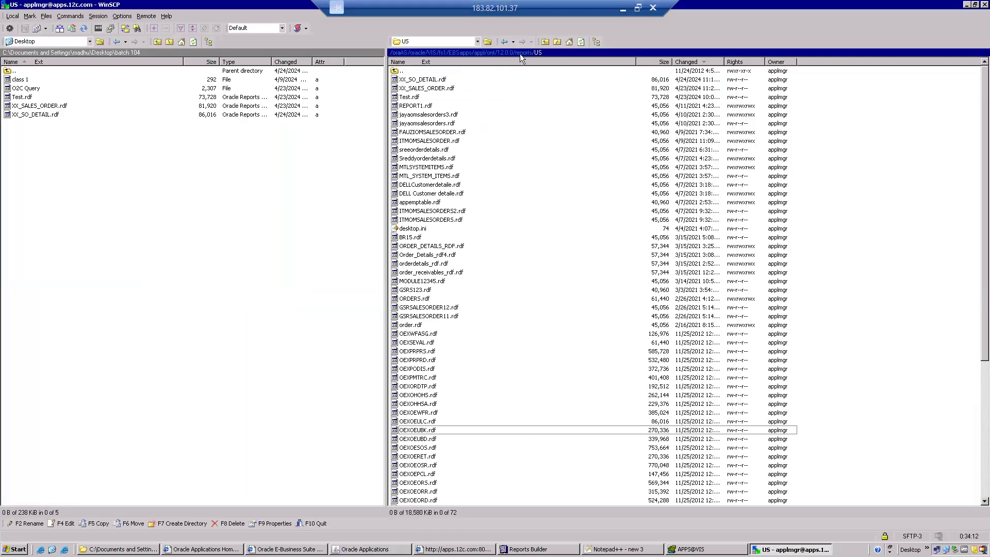
pyautogui.click(477, 52)
pyautogui.click(401, 210)
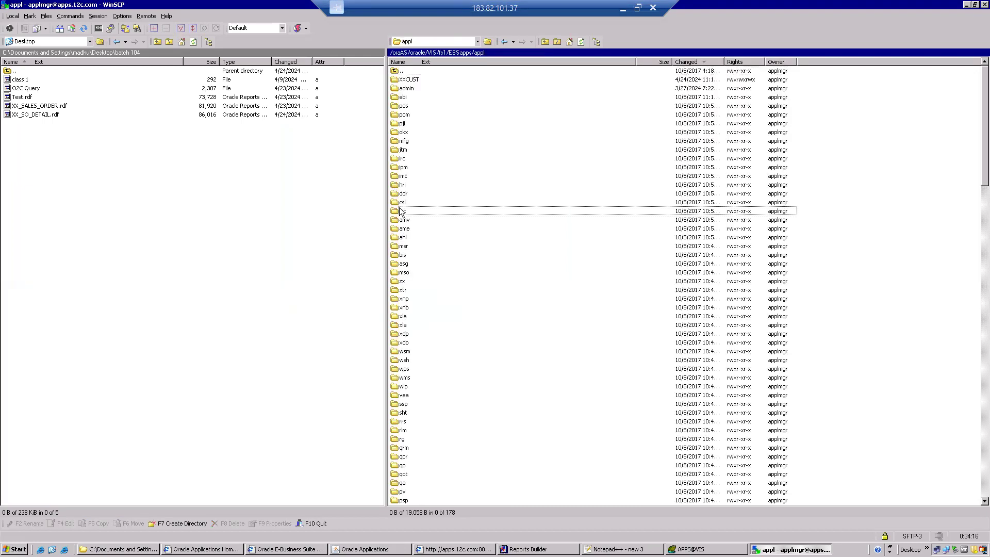
# Open the server's inv/12.0.0/reports/US directory from the appl directory.
pyautogui.write('inv')
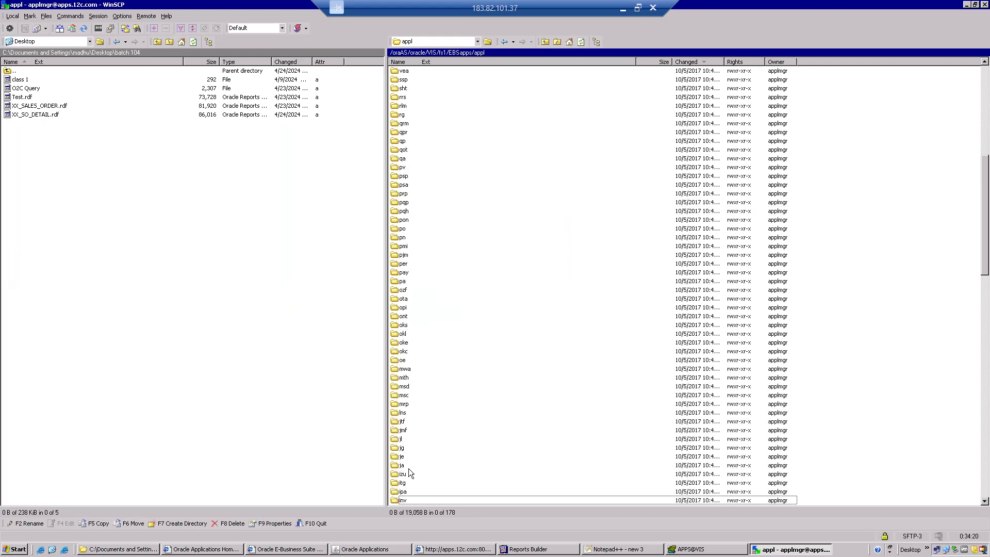
pyautogui.doubleClick(402, 501)
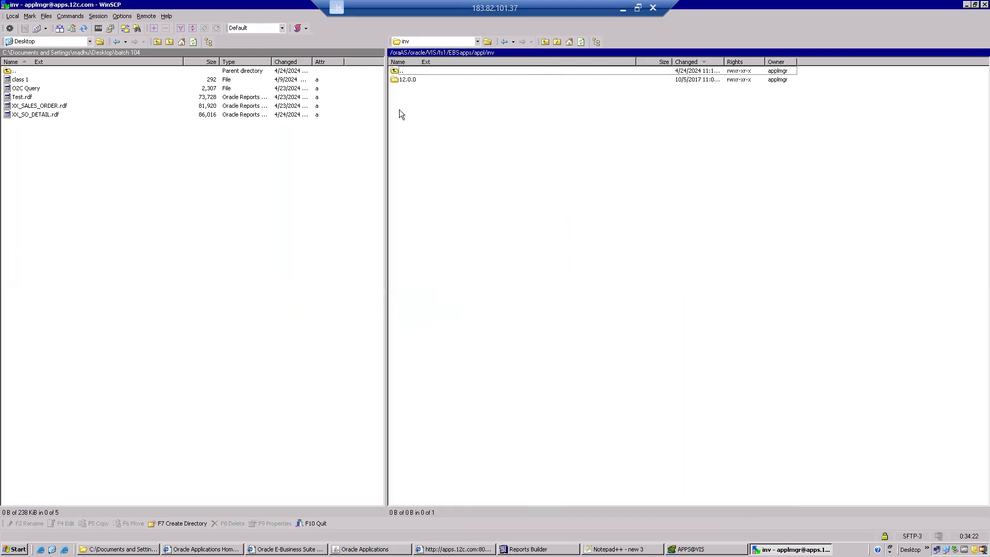
pyautogui.doubleClick(406, 81)
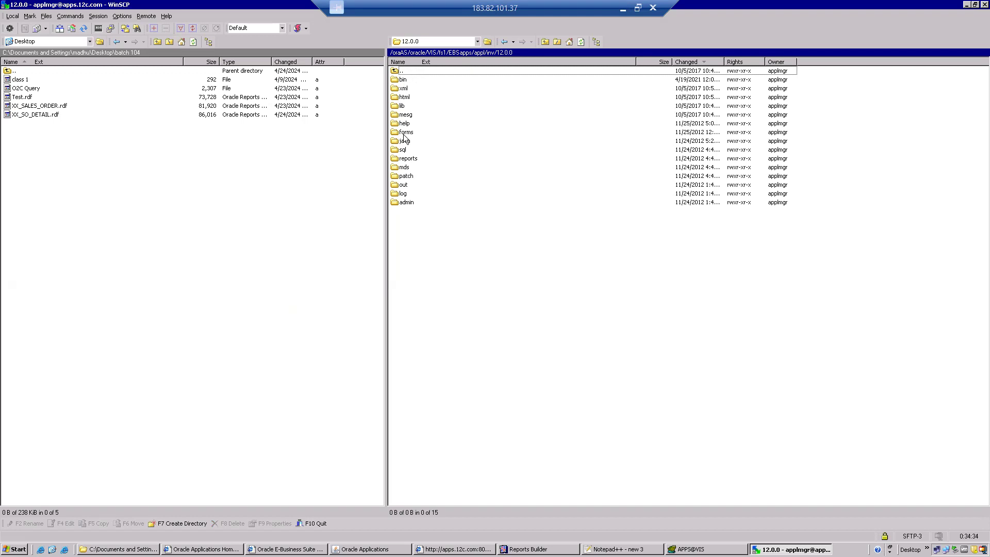
pyautogui.doubleClick(406, 159)
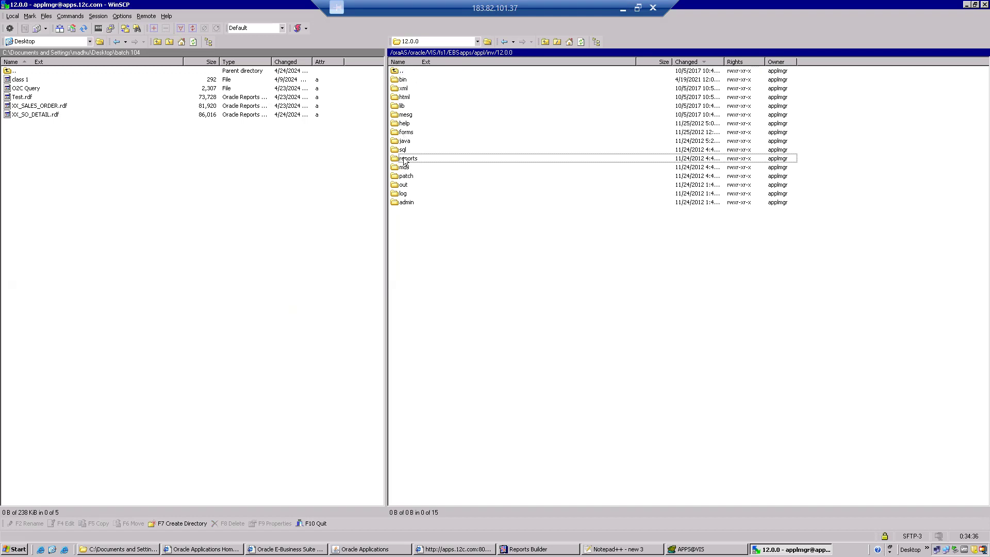
pyautogui.doubleClick(399, 80)
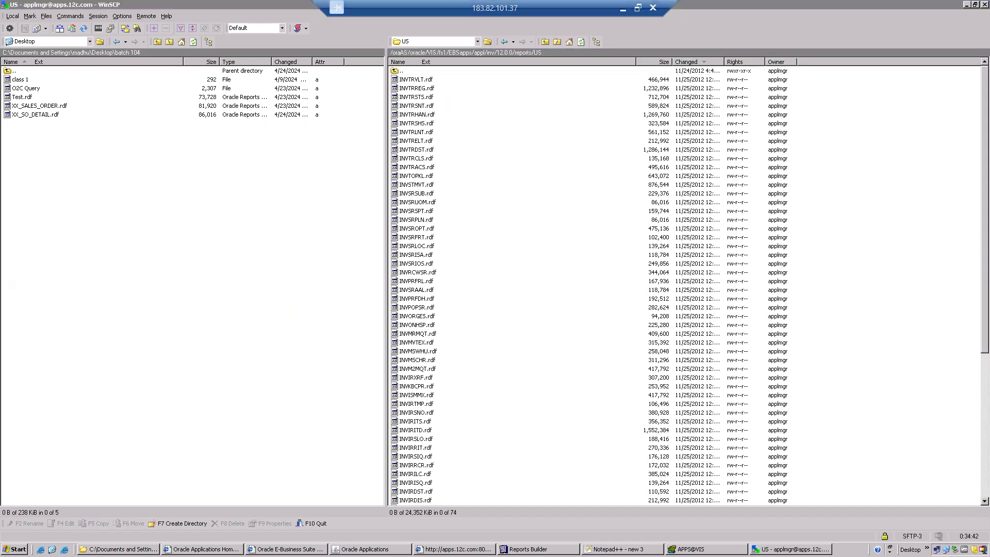
# Check the report file name noted in Notepad++ and sort the server's US directory by name in descending order in WinSCP.
pyautogui.click(613, 549)
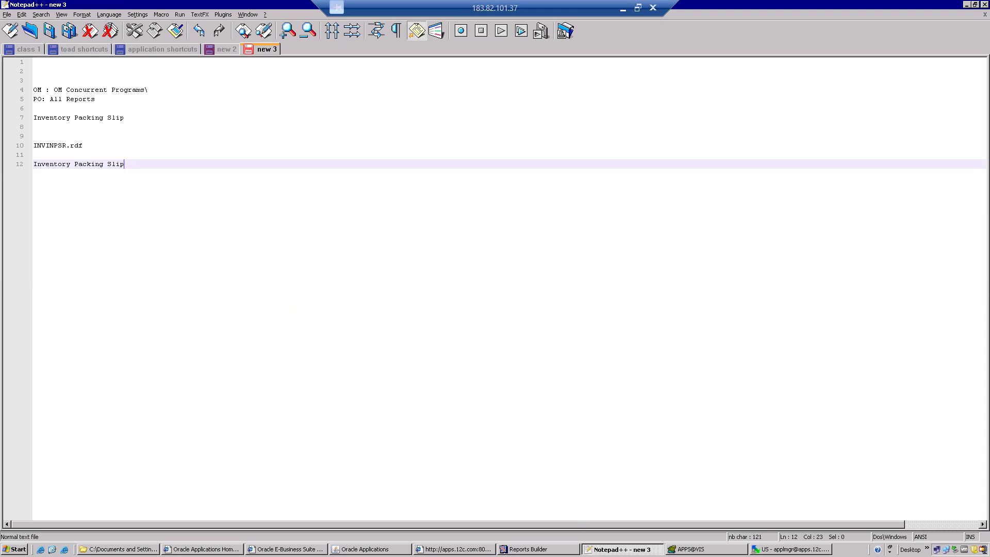
pyautogui.click(791, 549)
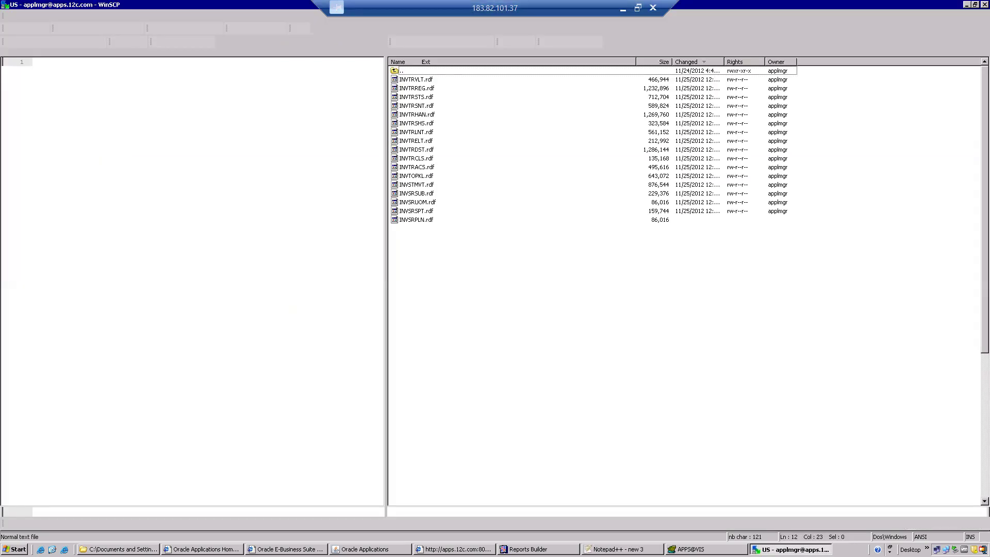
pyautogui.click(401, 62)
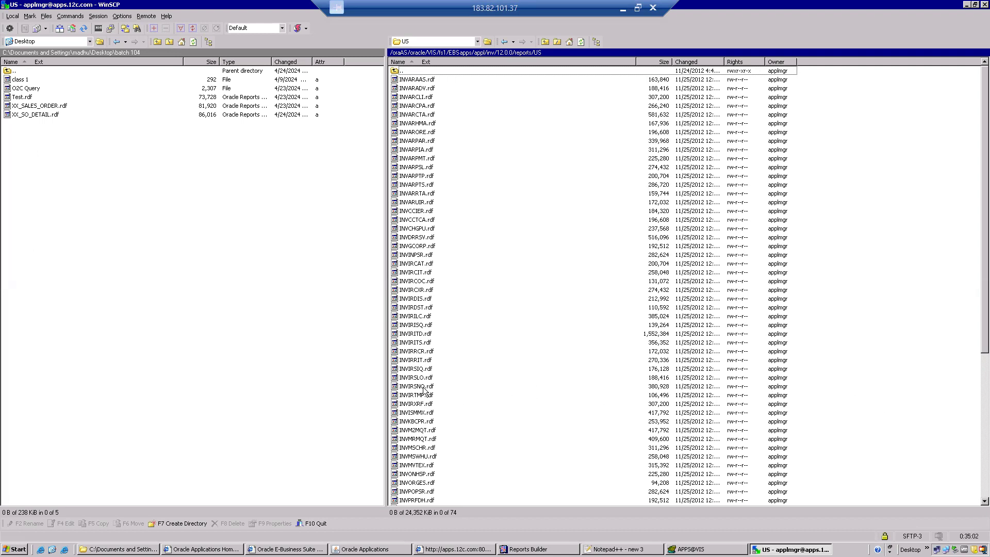
pyautogui.click(417, 334)
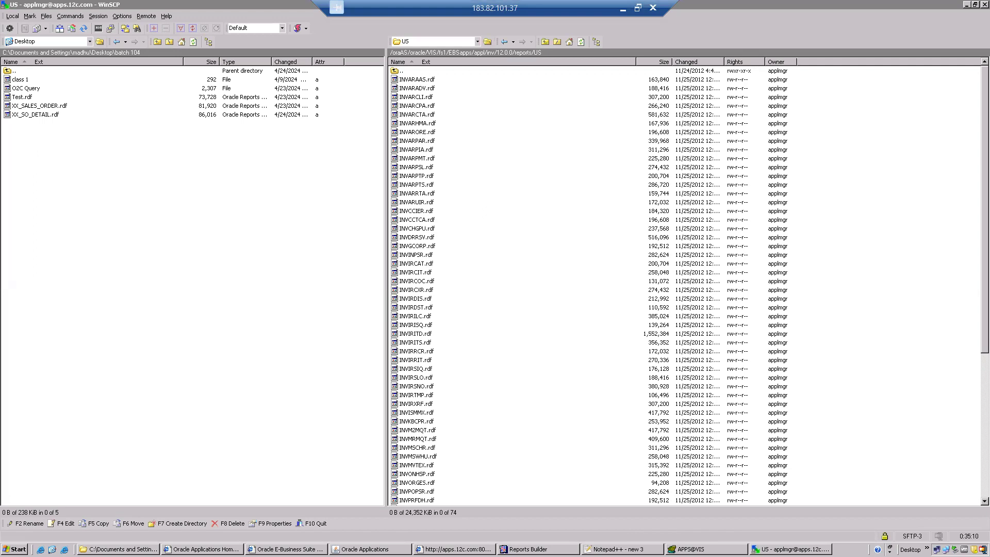
pyautogui.click(619, 549)
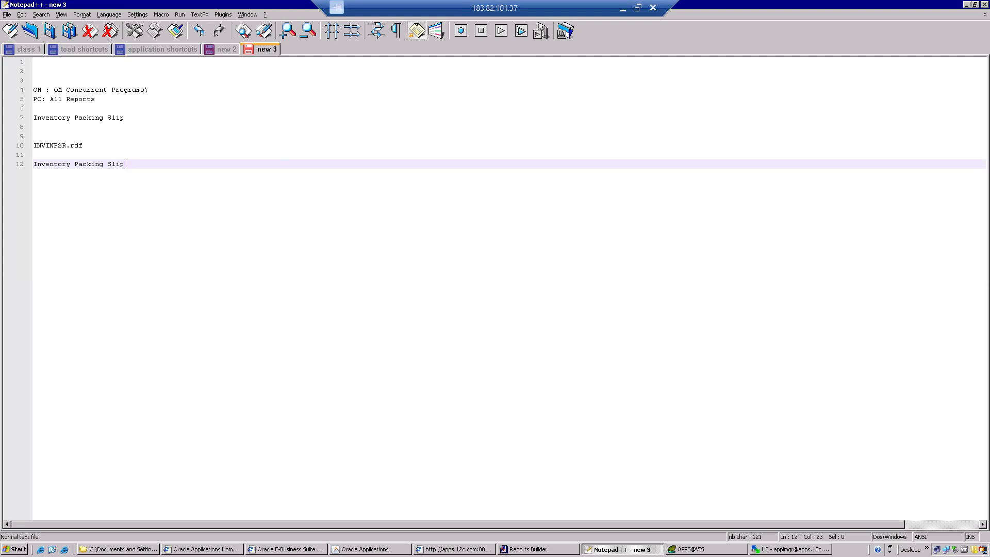
pyautogui.hotkey('alt', 'Tab')
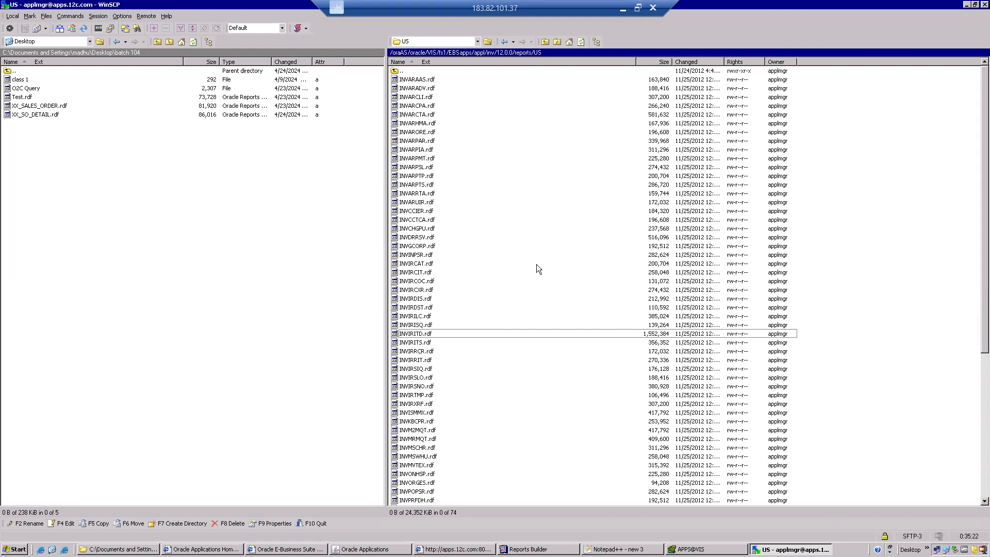
pyautogui.click(395, 70)
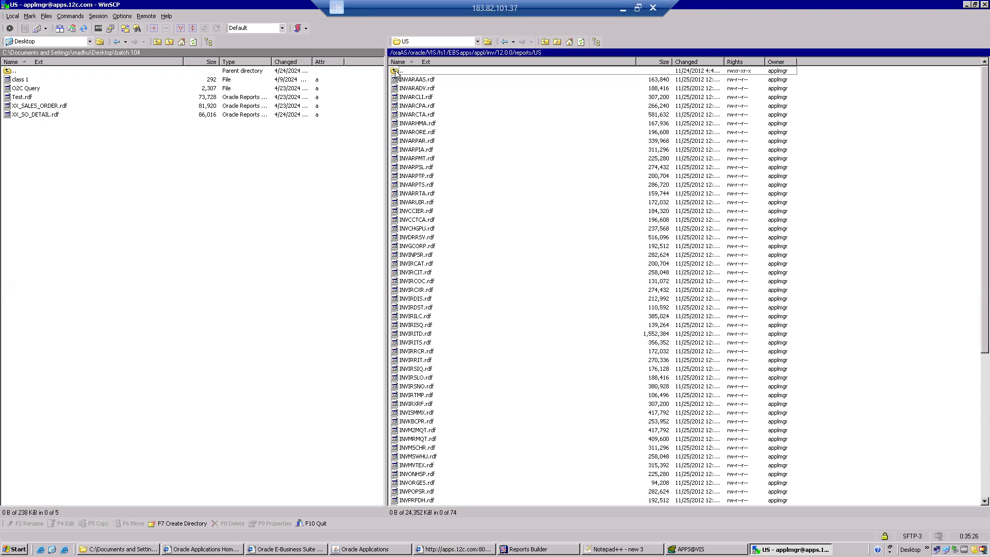
pyautogui.click(402, 63)
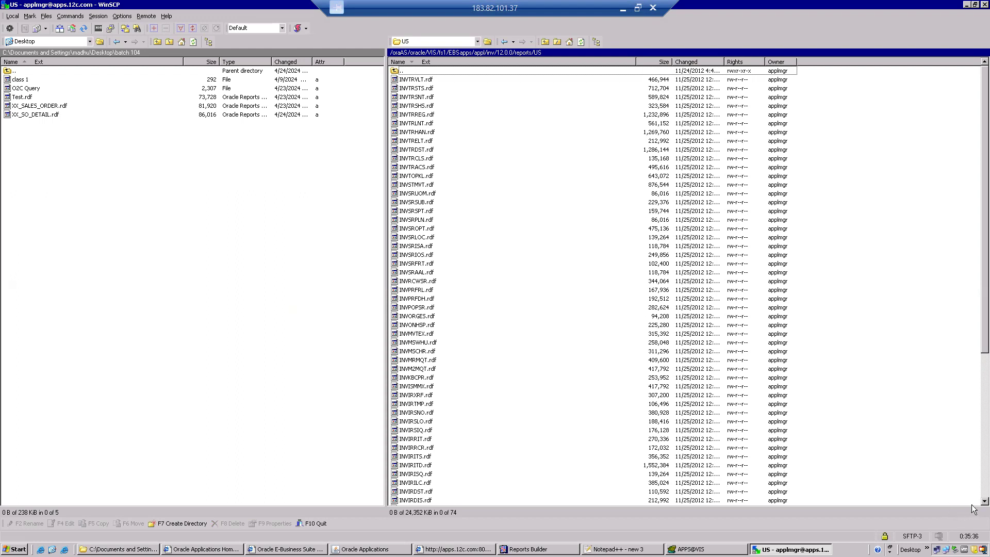
# Copy INVINPSR.rdf from the server's US directory to the local batch 104 folder with the default transfer settings.
pyautogui.scroll(-6, 981, 503)
pyautogui.scroll(-2, 981, 502)
pyautogui.click(421, 474)
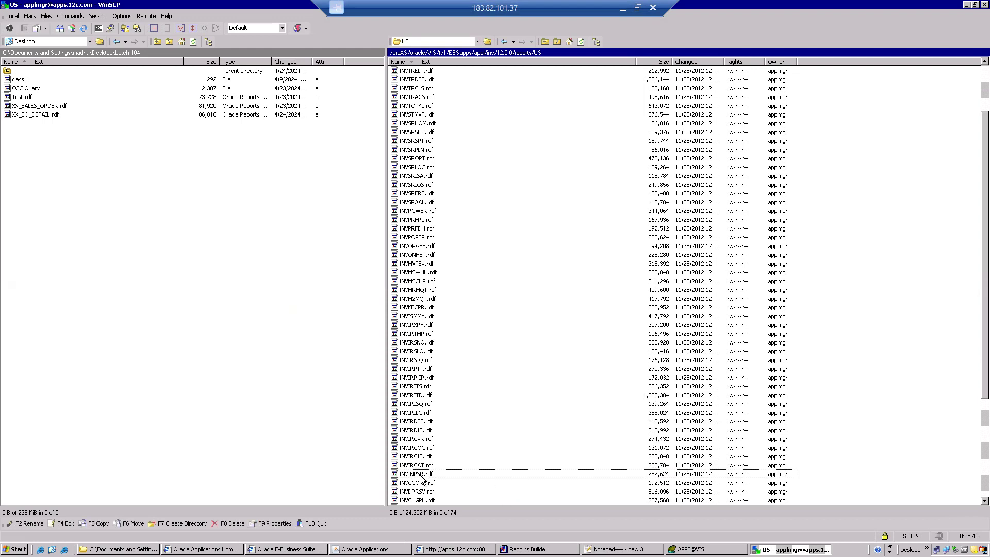
pyautogui.moveTo(422, 477); pyautogui.dragTo(42, 283)
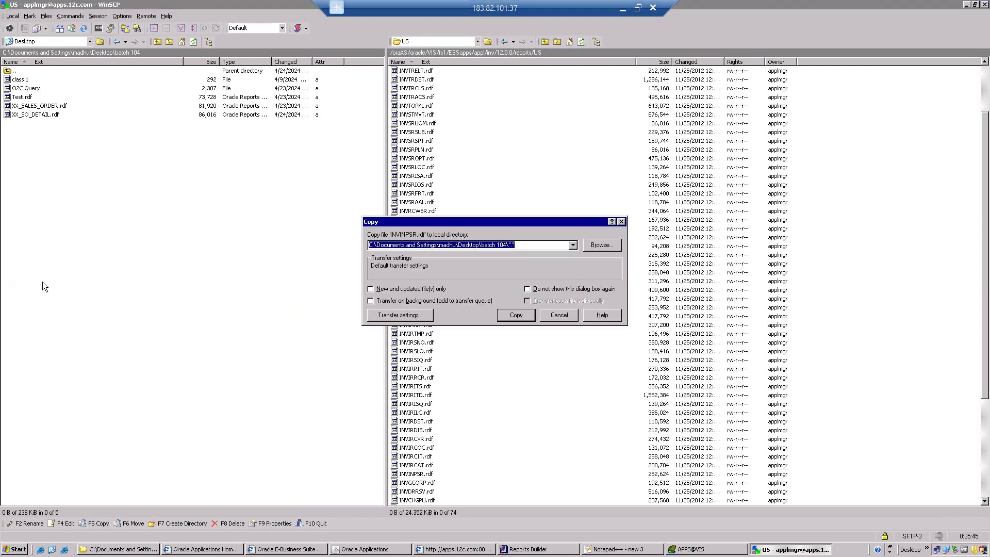
pyautogui.click(514, 315)
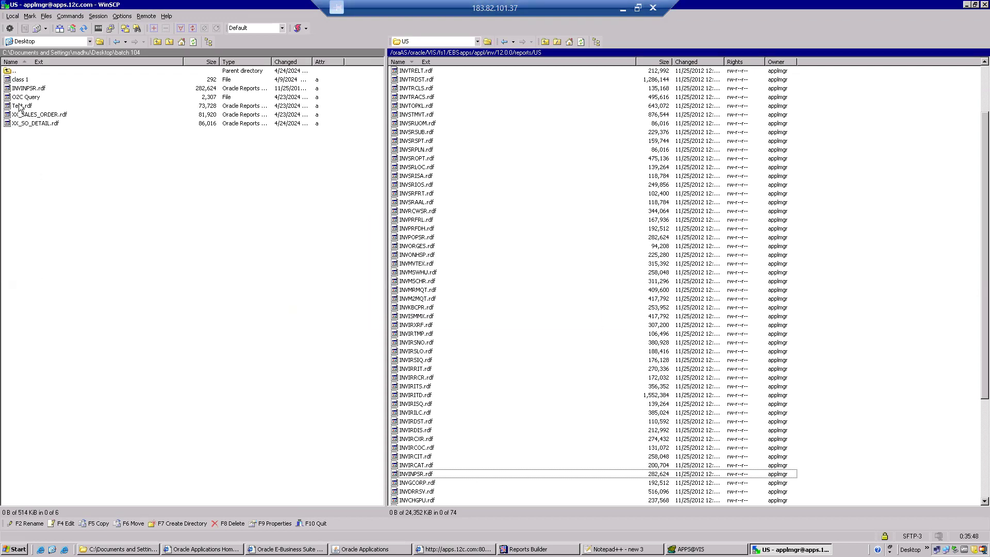
# Rename the local copy of INVINPSR.rdf as XX_INVINPSR.rdf.
pyautogui.rightClick(24, 92)
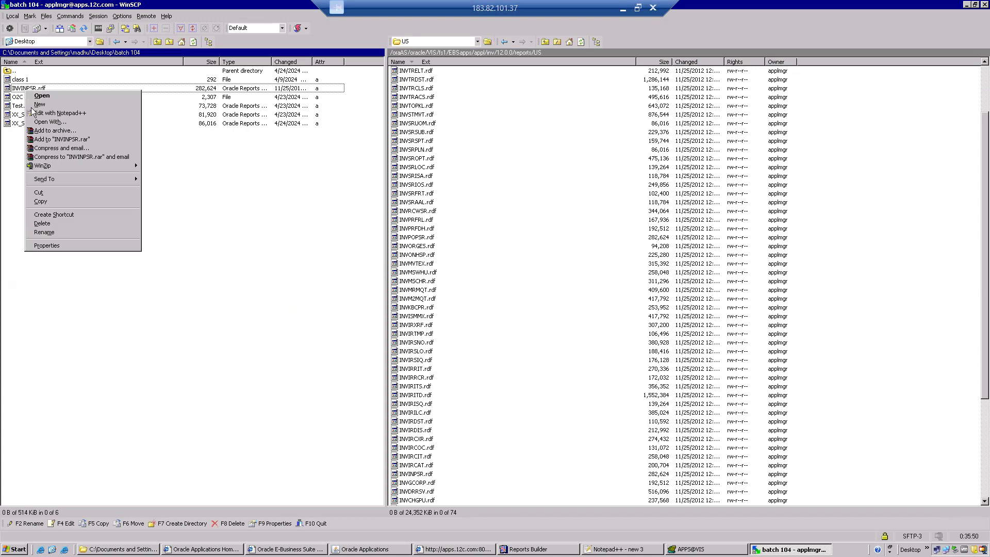
pyautogui.click(68, 233)
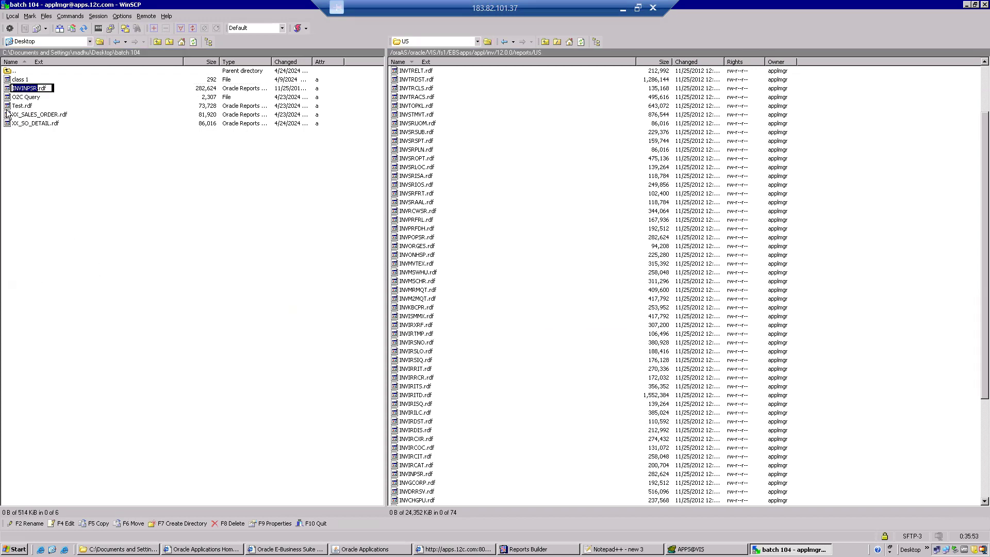
pyautogui.click(13, 89)
pyautogui.write('XX_')
pyautogui.click(64, 157)
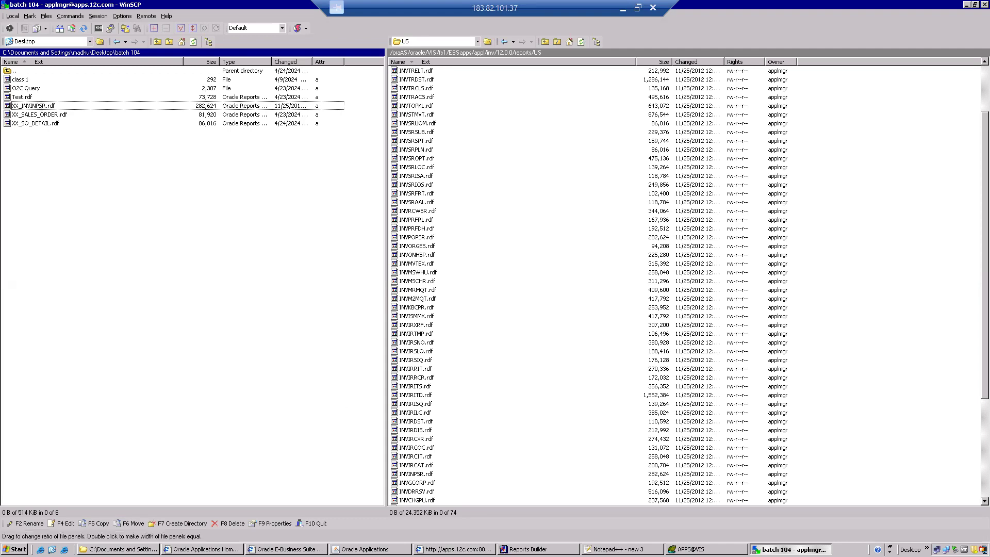
# Switch to Reports Builder and close the XX_SO_DETAIL report without saving its changes.
pyautogui.click(567, 549)
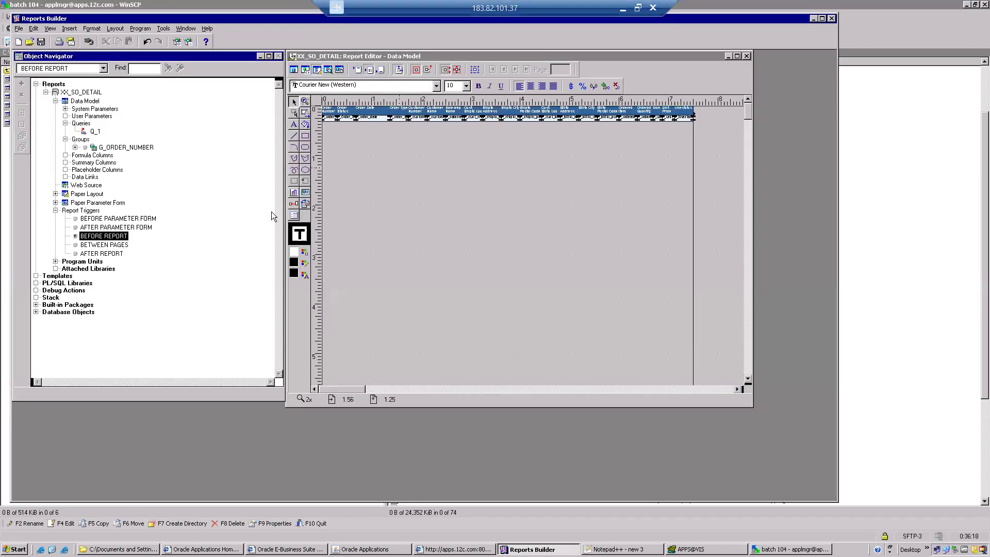
pyautogui.click(45, 92)
pyautogui.click(18, 28)
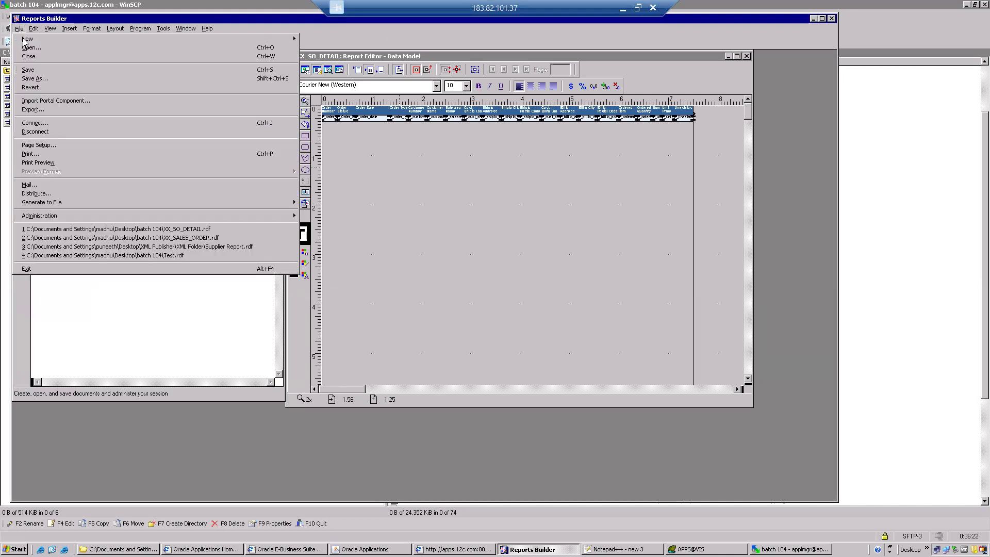
pyautogui.click(34, 58)
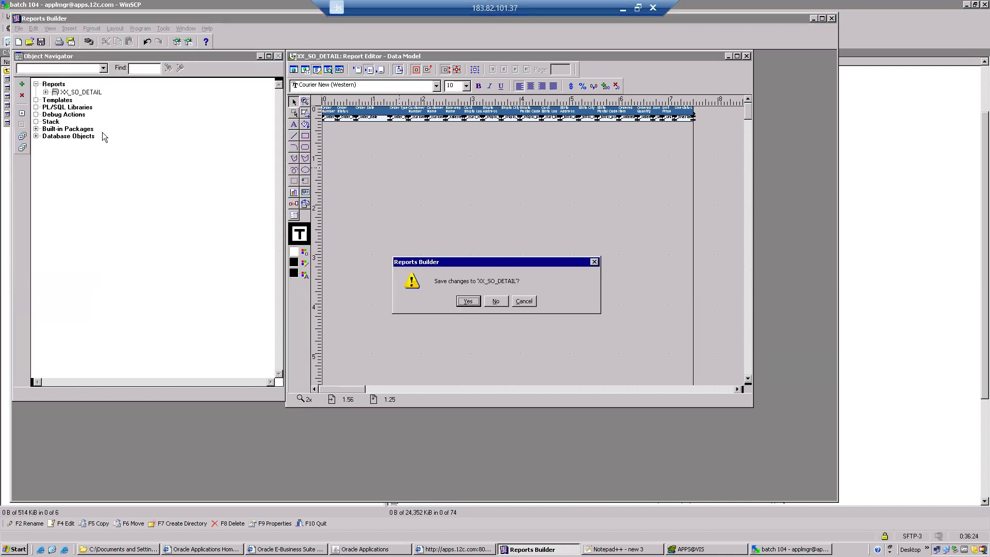
pyautogui.click(502, 304)
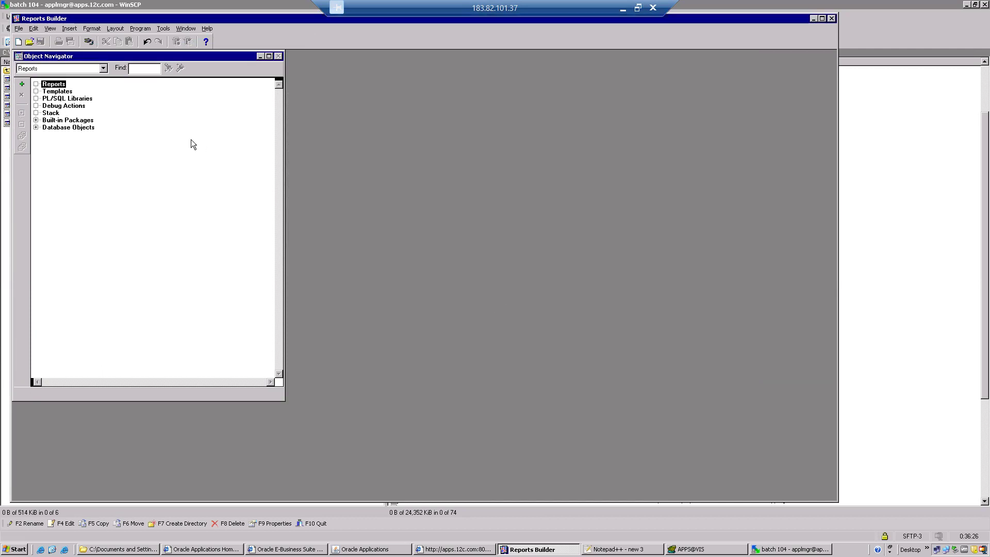
# Open XX_INVINPSR.rdf from the batch 104 folder and display the report's properties.
pyautogui.click(29, 42)
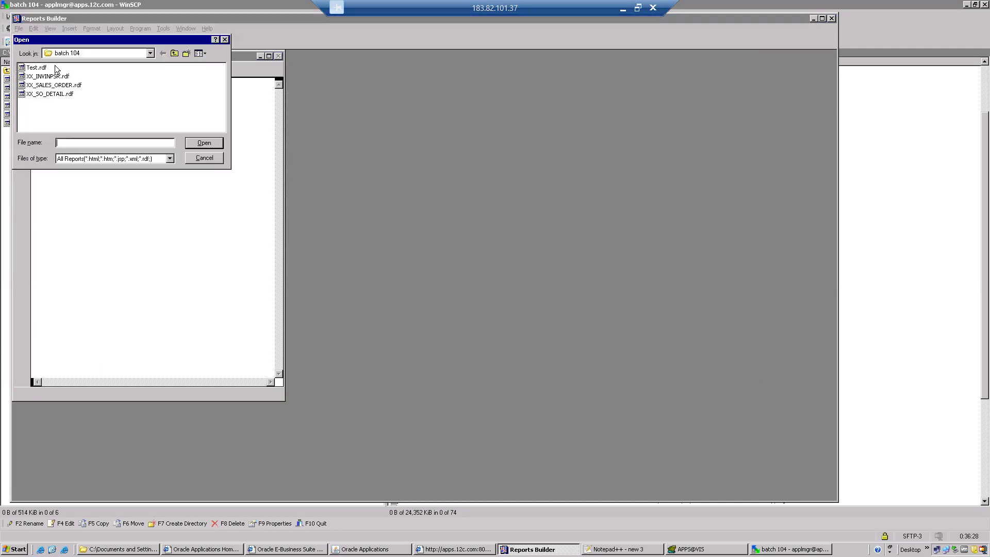
pyautogui.doubleClick(54, 85)
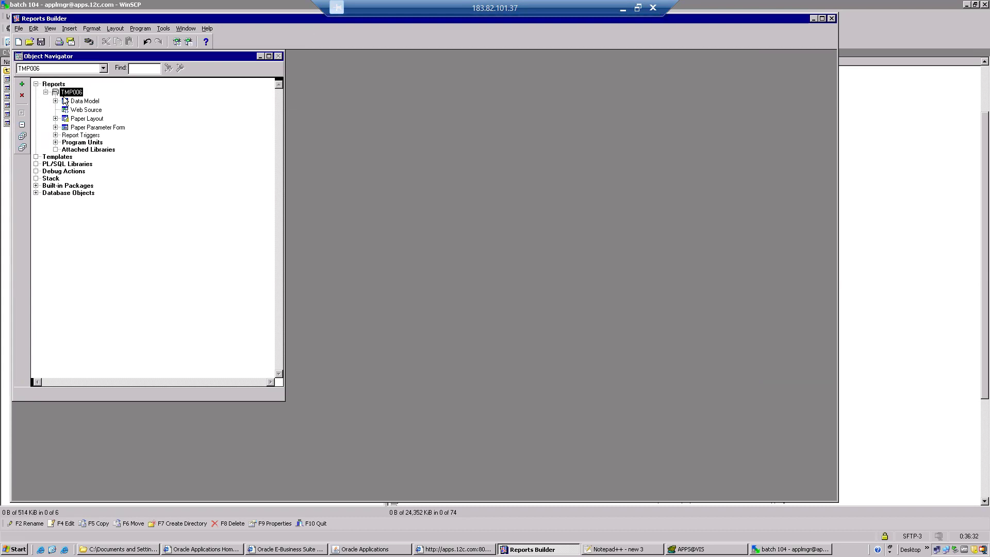
pyautogui.rightClick(67, 95)
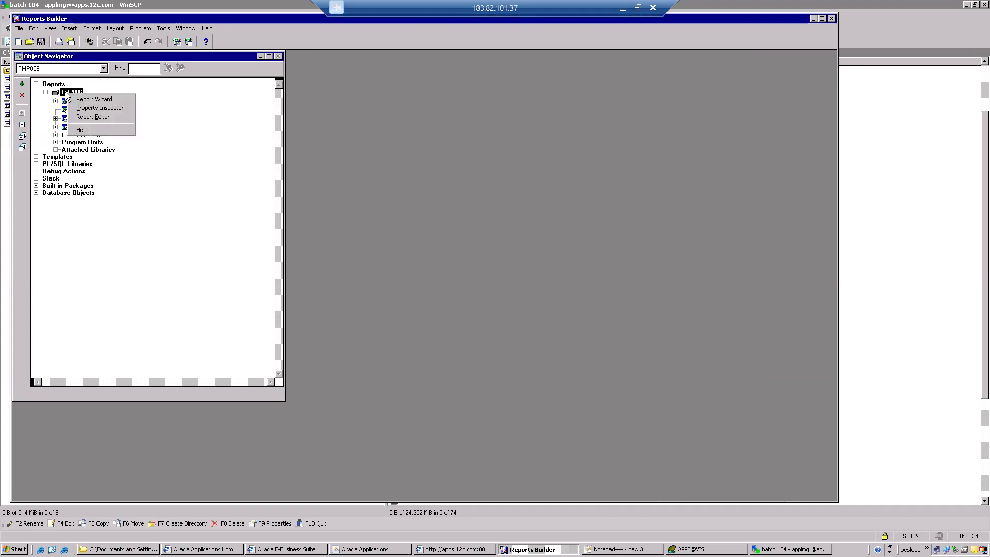
pyautogui.click(89, 109)
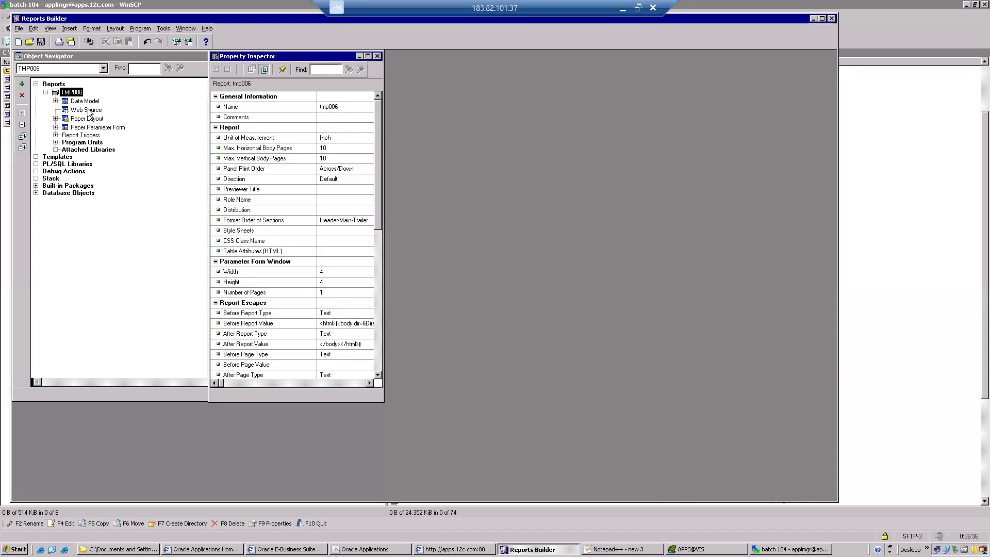
# Set the report's Name property to XX_INVINPSR, copying INVINPSR from the Notepad++ notes.
pyautogui.click(355, 107)
pyautogui.click(355, 105)
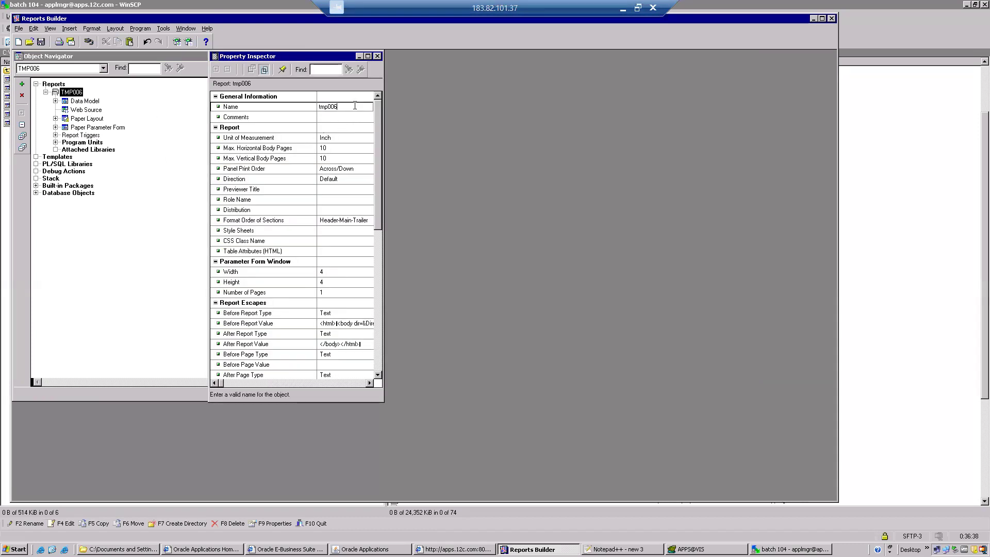
pyautogui.press('BackSpace')
pyautogui.press('BackSpace')
pyautogui.press('BackSpace')
pyautogui.press('BackSpace')
pyautogui.press('BackSpace')
pyautogui.press('BackSpace')
pyautogui.write('XX')
pyautogui.click(622, 550)
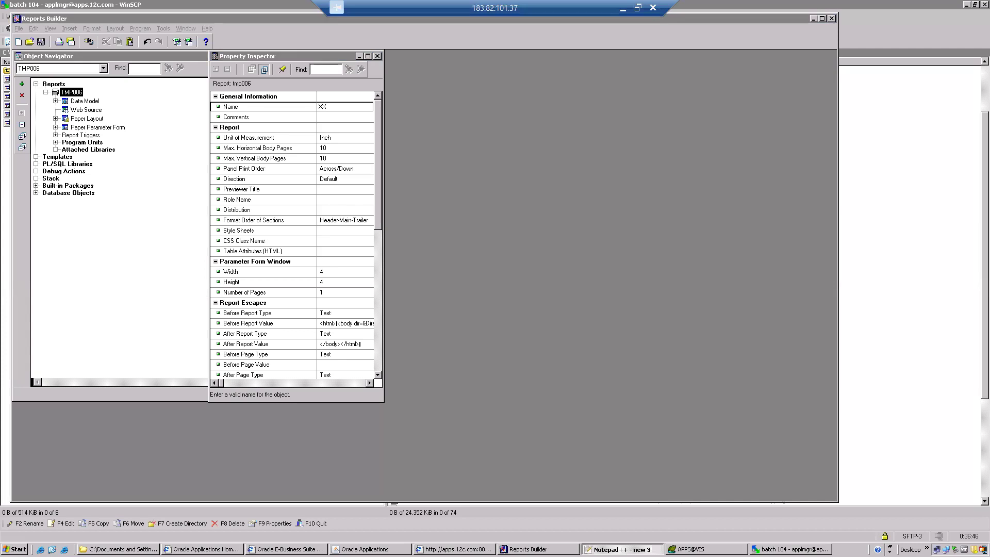
pyautogui.moveTo(67, 145); pyautogui.dragTo(24, 148)
pyautogui.hotkey('ctrl', 'c')
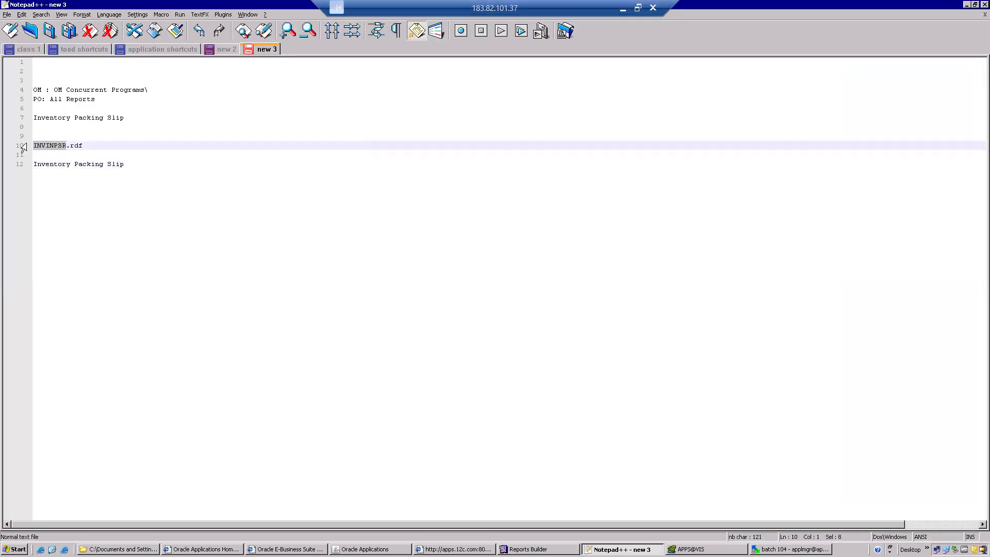
pyautogui.hotkey('alt', 'Tab')
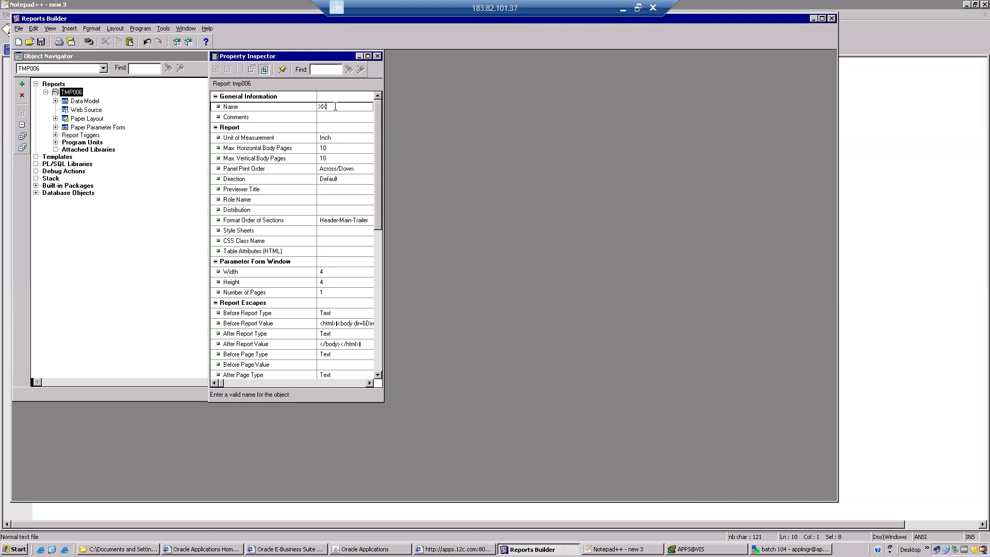
pyautogui.write('_')
pyautogui.hotkey('ctrl', 'v')
pyautogui.click(185, 140)
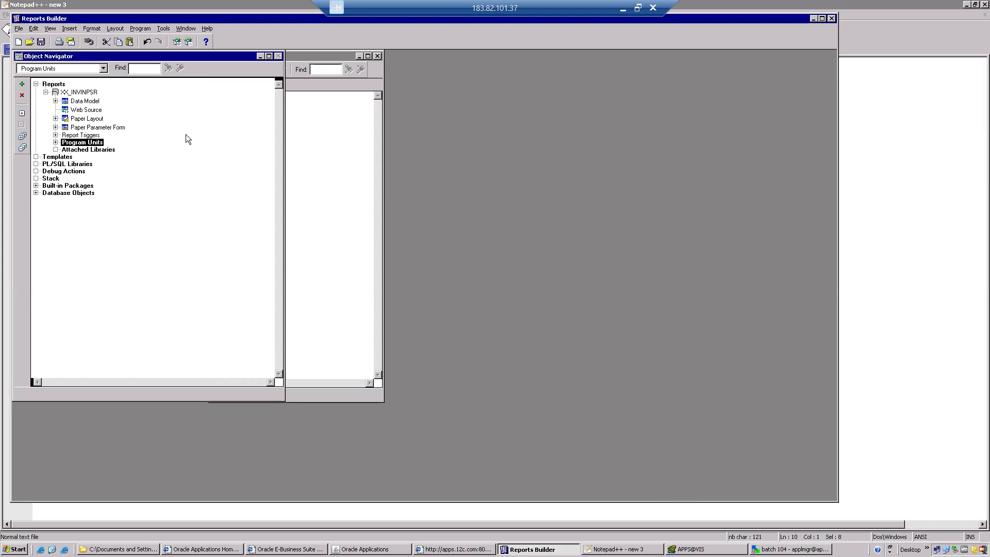
# Close the report's properties and open the Data Model of XX_INVINPSR.
pyautogui.click(313, 128)
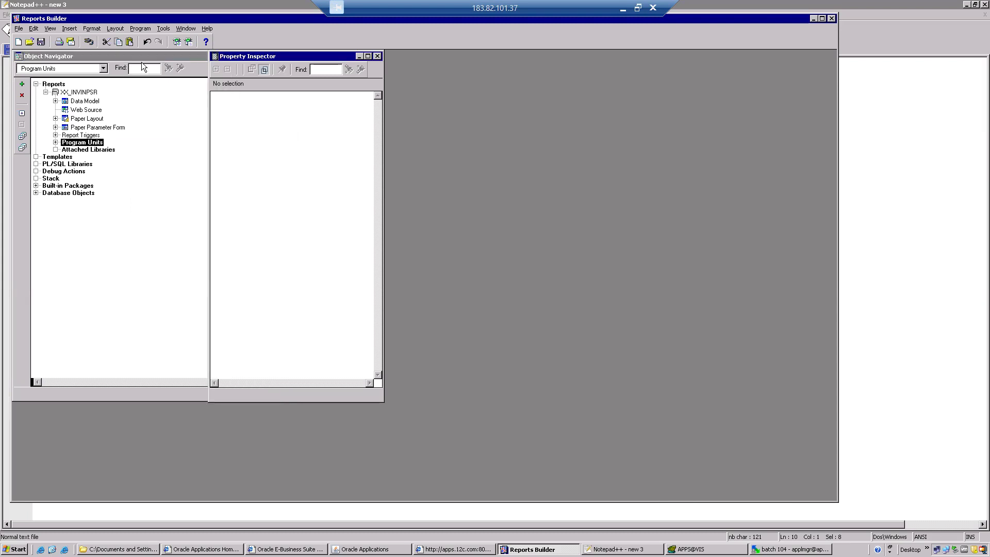
pyautogui.click(377, 56)
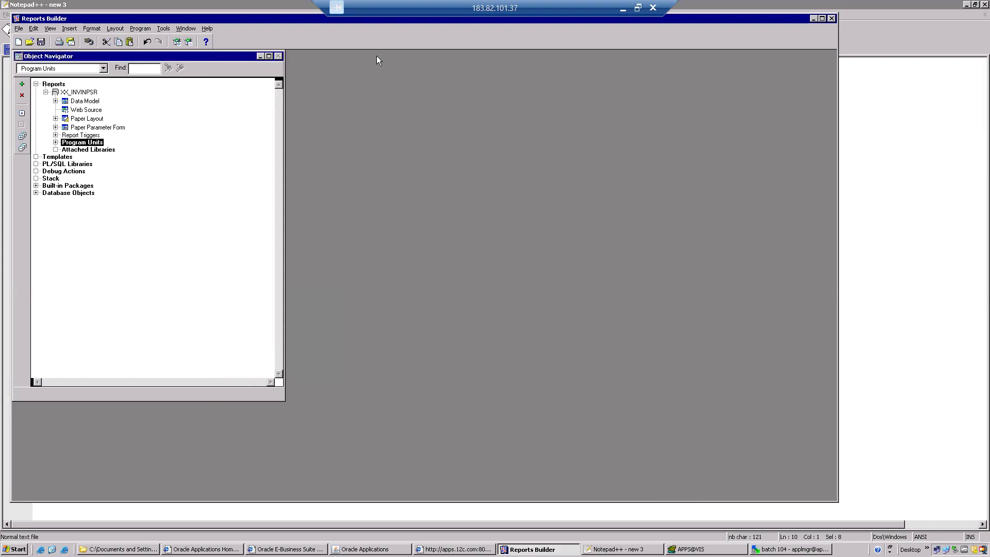
pyautogui.doubleClick(69, 101)
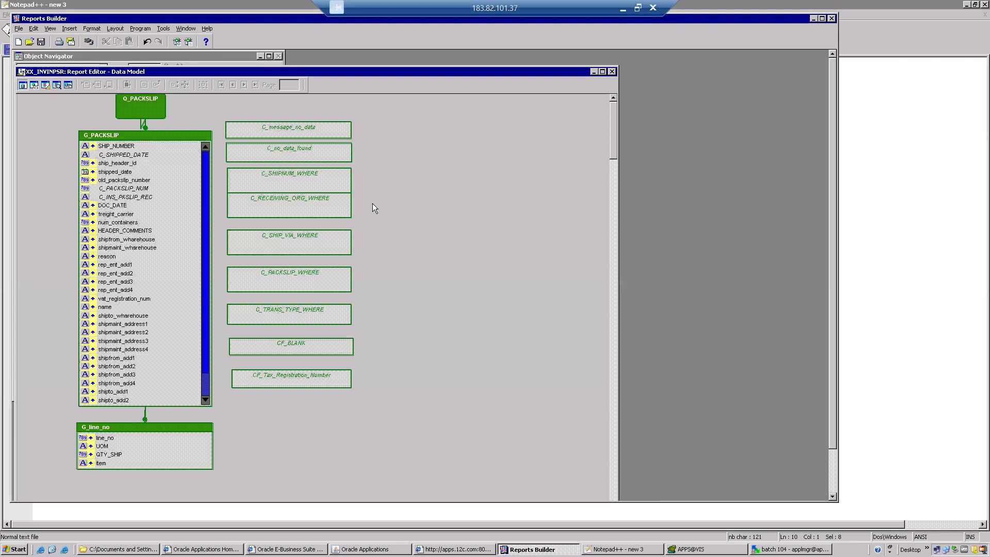
# Open the Paper Layout of XX_INVINPSR and maximize its editor window.
pyautogui.click(45, 84)
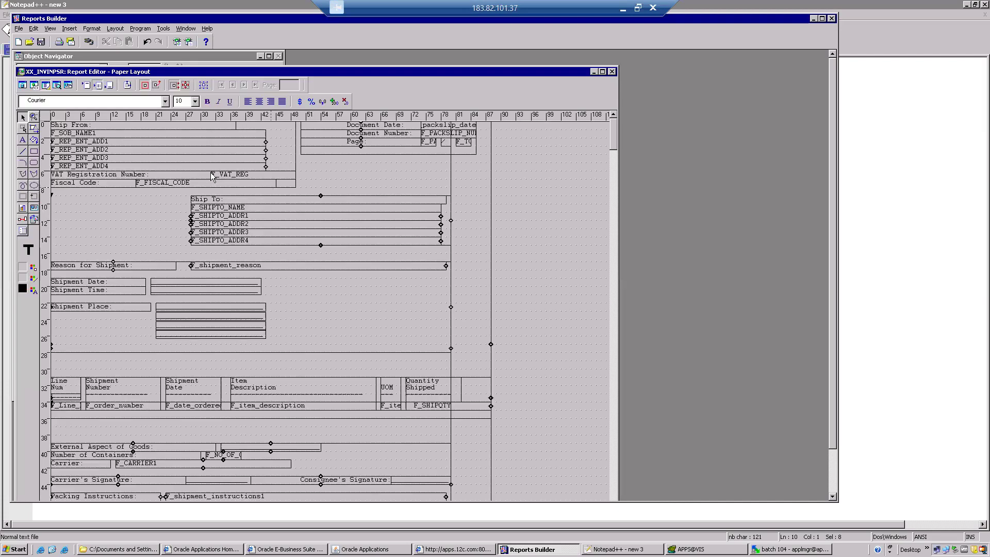
pyautogui.click(603, 71)
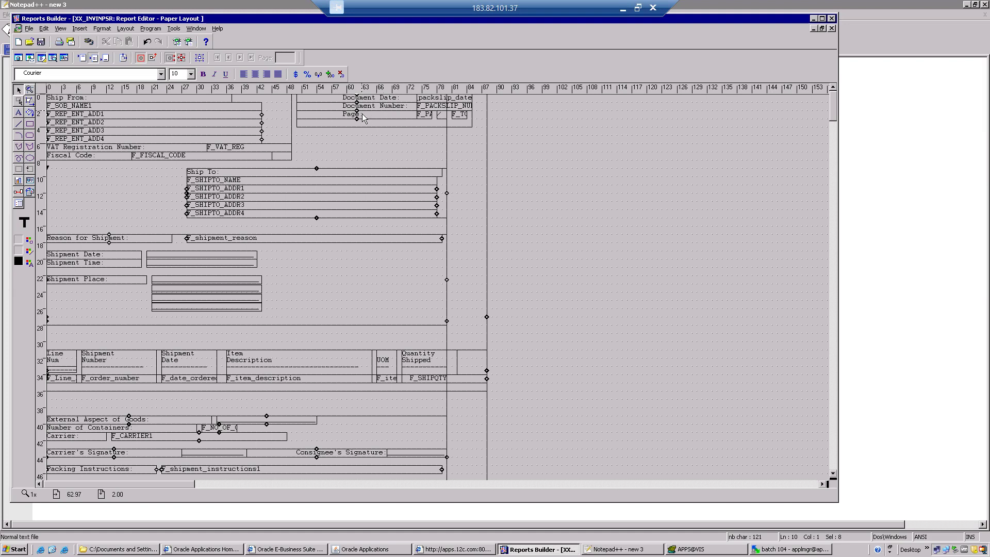
# Try moving the F_SHIPTO_ADDR1 field rightward in the Ship To block, and undo the move.
pyautogui.click(245, 187)
pyautogui.moveTo(244, 184); pyautogui.dragTo(403, 180)
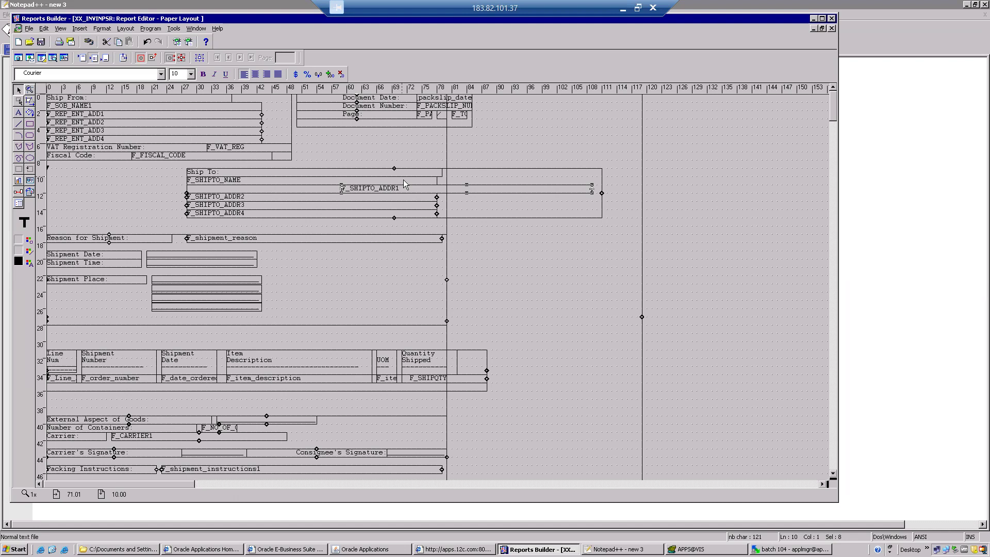
pyautogui.hotkey('ctrl', 'z')
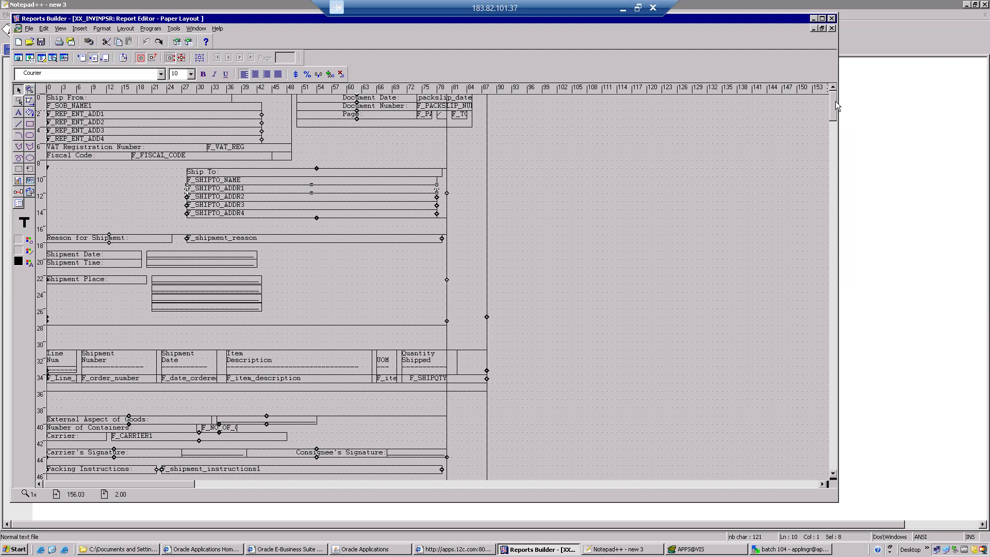
# Display the Object Navigator and expand the report's Data Model down to its Formula Columns.
pyautogui.click(170, 29)
pyautogui.click(195, 47)
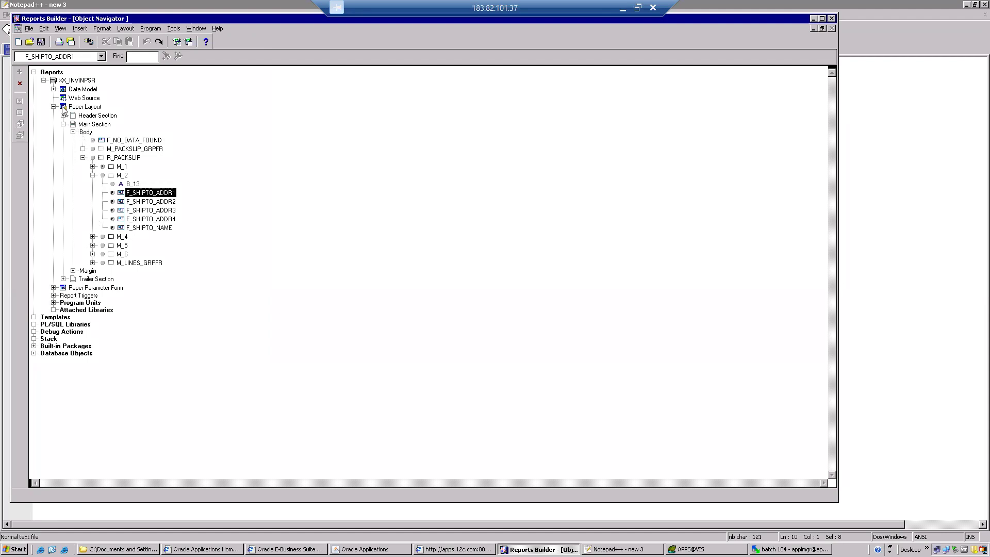
pyautogui.click(54, 90)
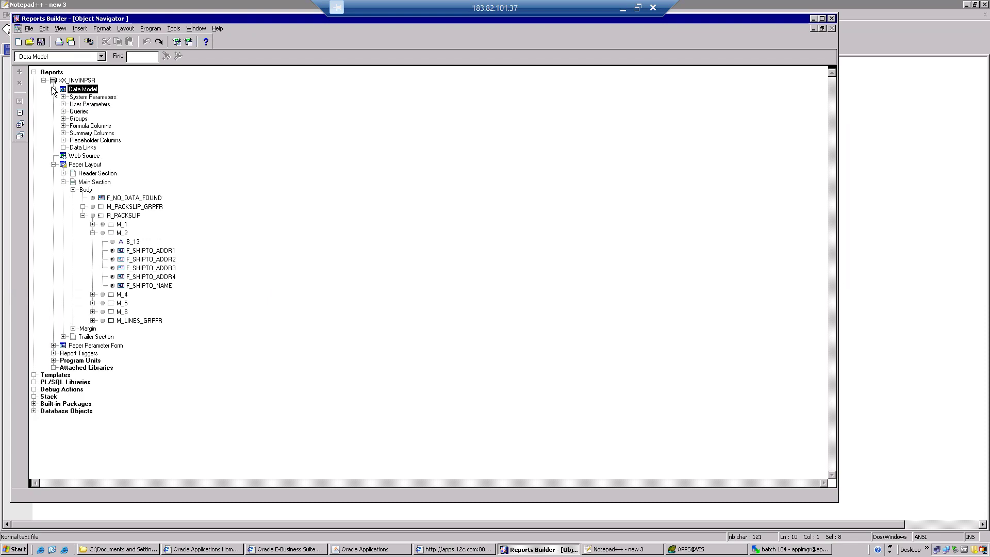
pyautogui.click(64, 127)
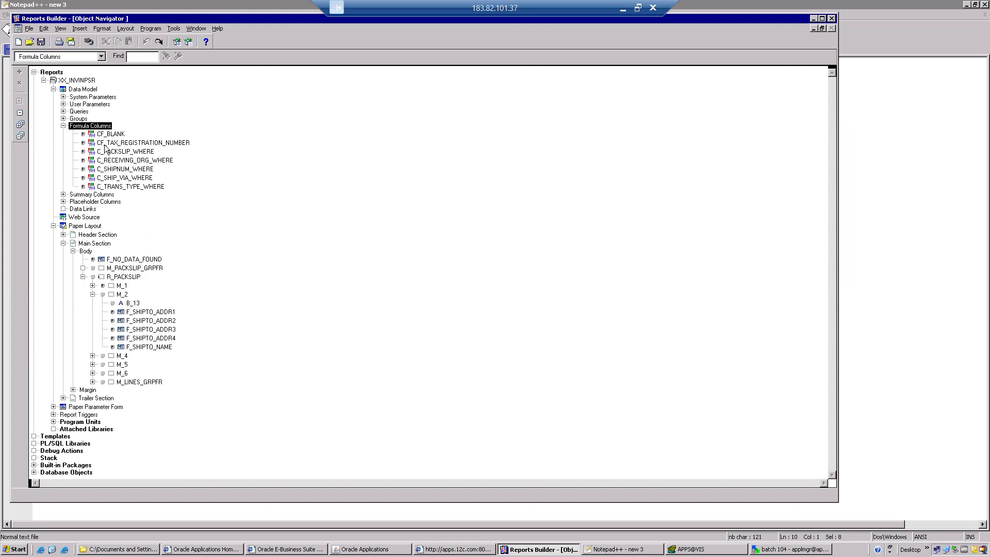
# Open the PL/SQL formula of CF_TAX_REGISTRATION_NUMBER and highlight its first select statement, through the INVENTORY_ORGANIZATION condition.
pyautogui.click(93, 143)
pyautogui.doubleClick(92, 142)
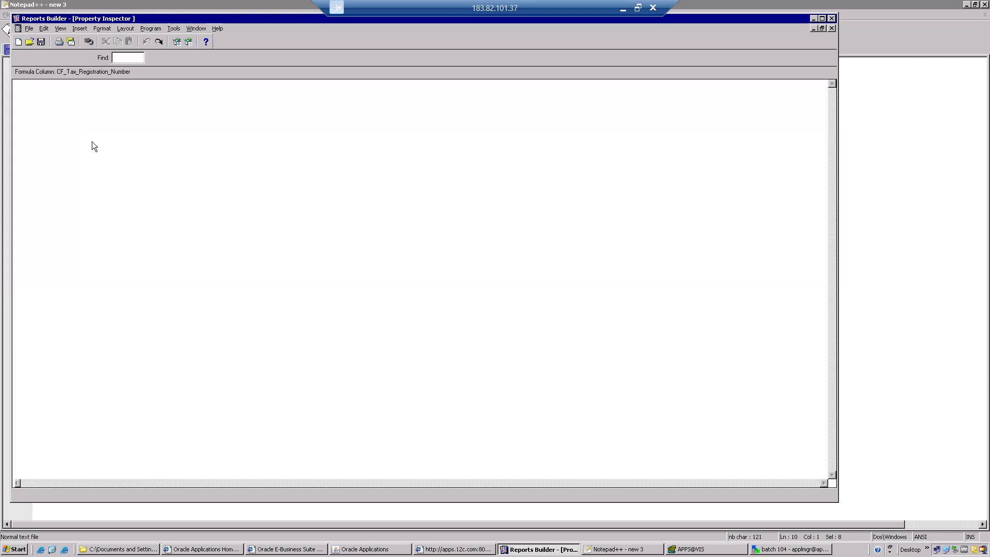
pyautogui.doubleClick(138, 199)
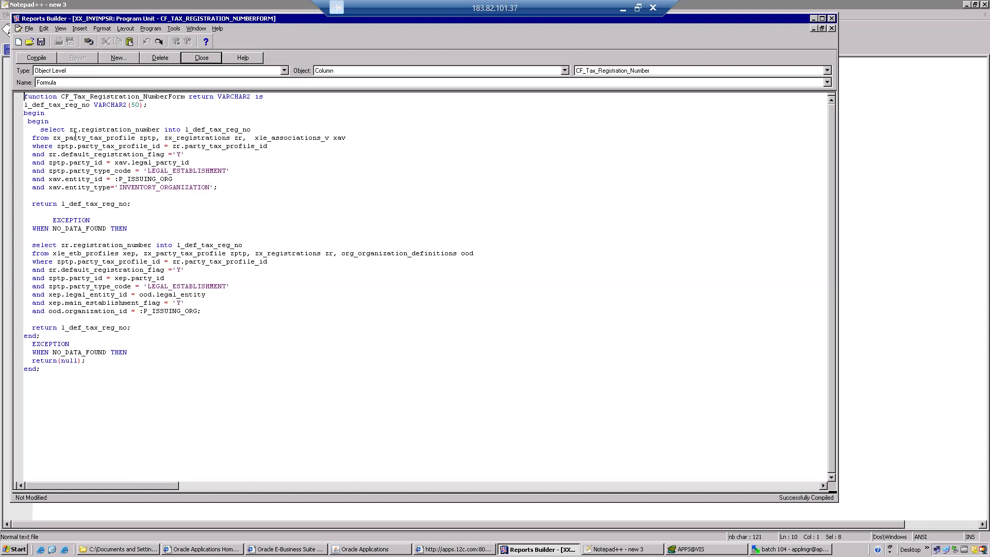
pyautogui.doubleClick(71, 110)
pyautogui.moveTo(221, 191); pyautogui.dragTo(25, 129)
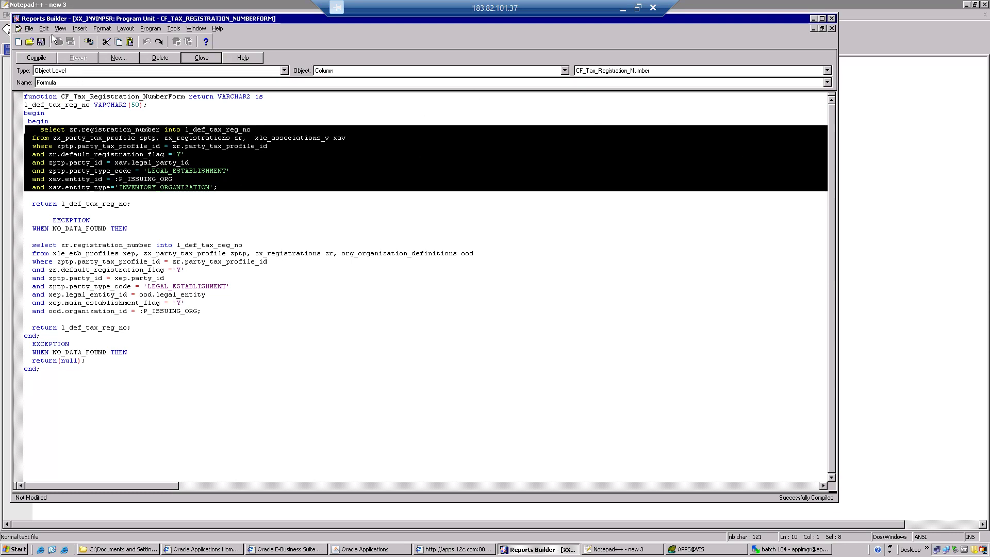
# Close the XX_INVINPSR report without saving its changes, and close the empty Property Inspector.
pyautogui.click(28, 28)
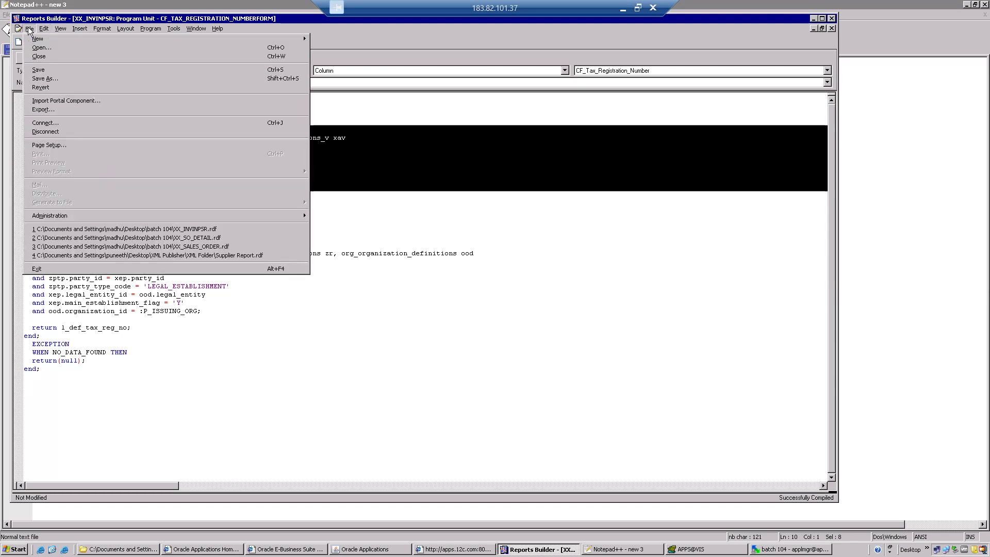
pyautogui.click(43, 56)
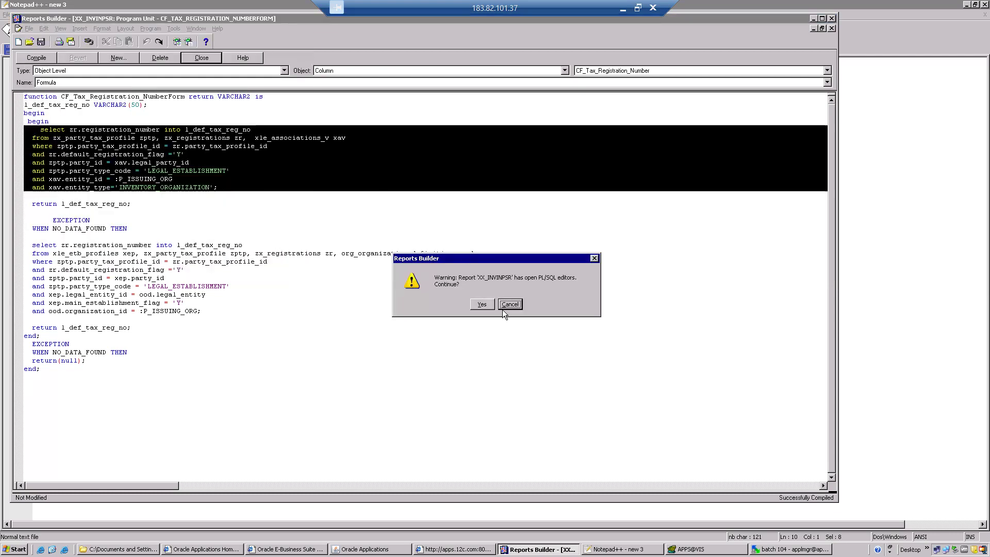
pyautogui.click(482, 305)
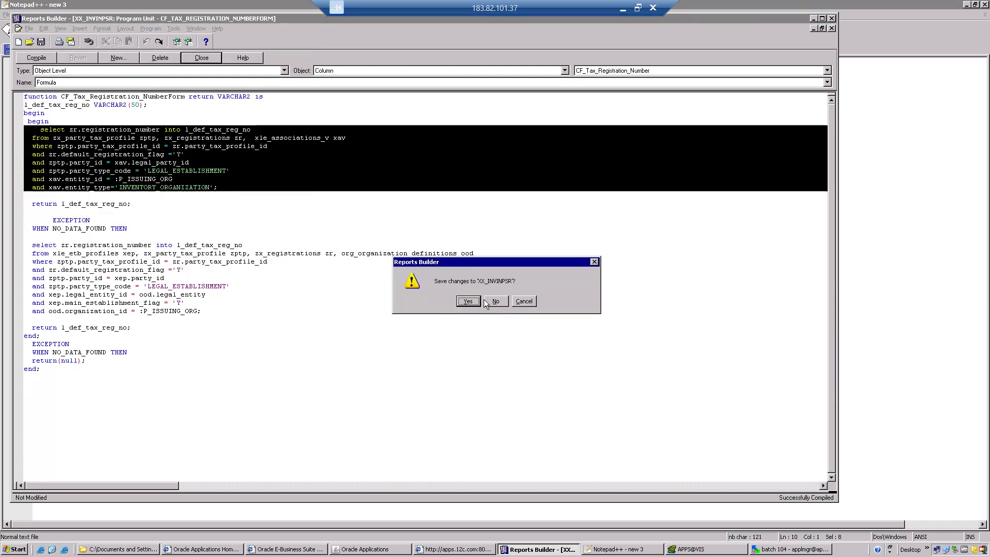
pyautogui.click(500, 303)
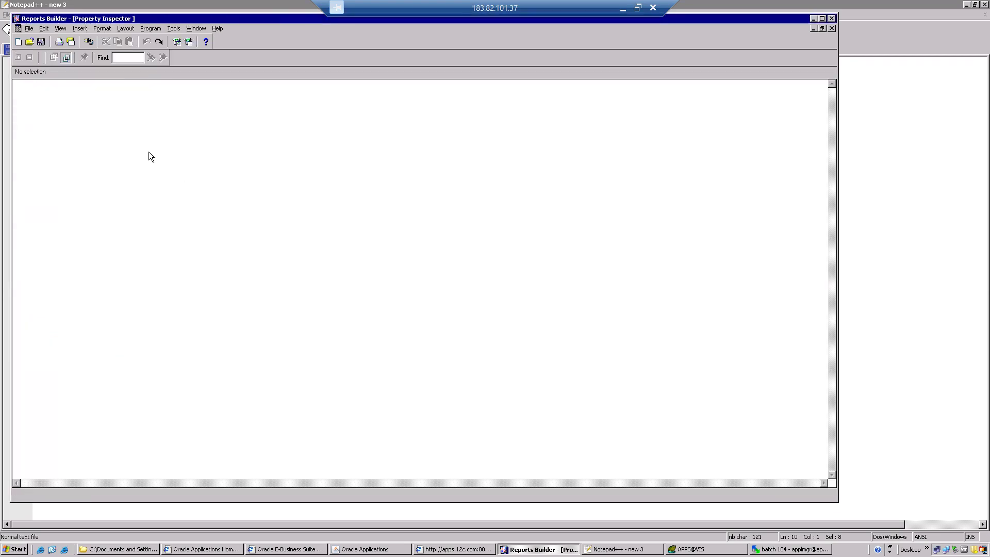
pyautogui.moveTo(78, 20); pyautogui.dragTo(218, 113)
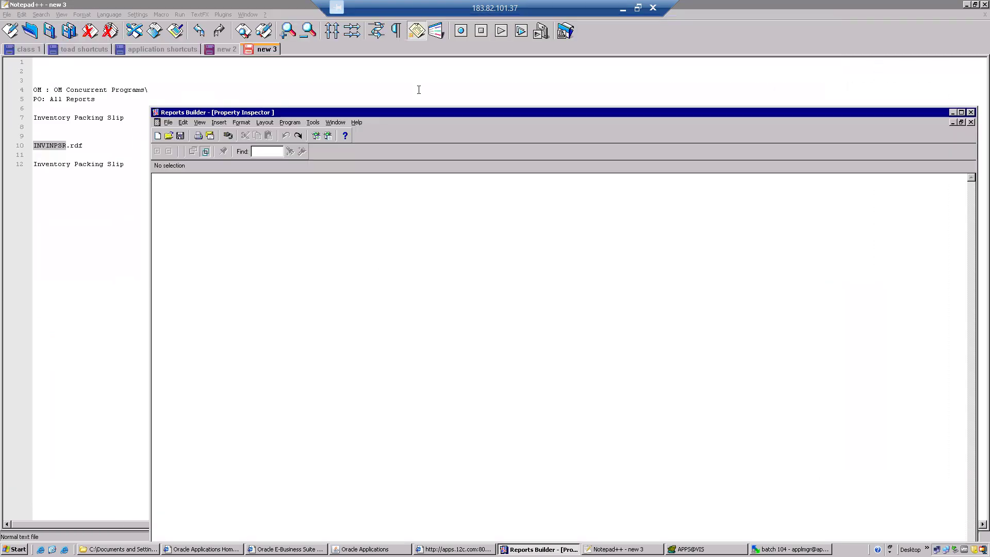
pyautogui.click(970, 122)
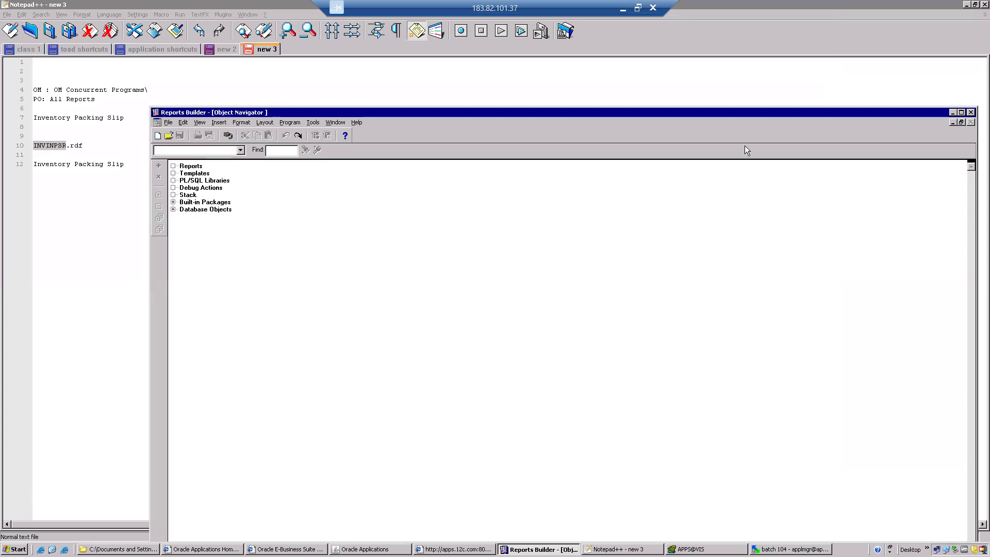